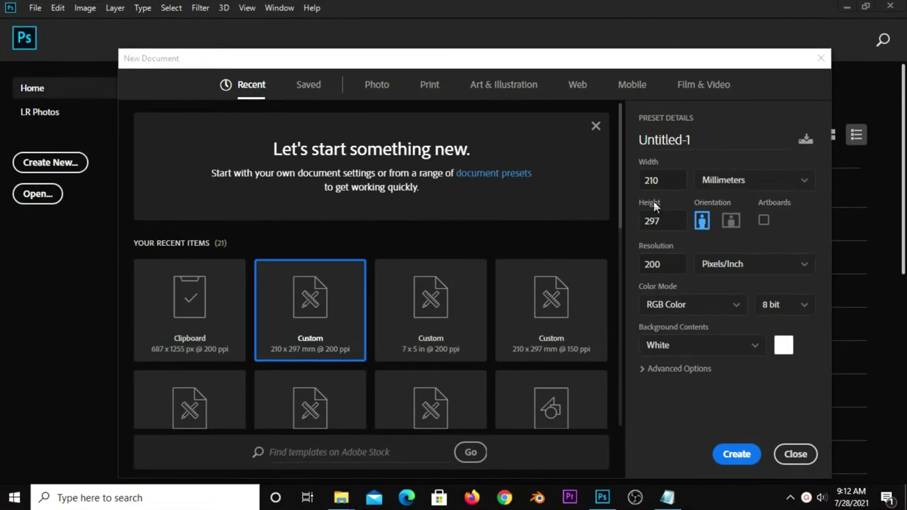
Enter width 210, height 297 mm and resolution 200 ppi, then create the document
left_click(677, 175)
left_click(670, 220)
left_click(675, 274)
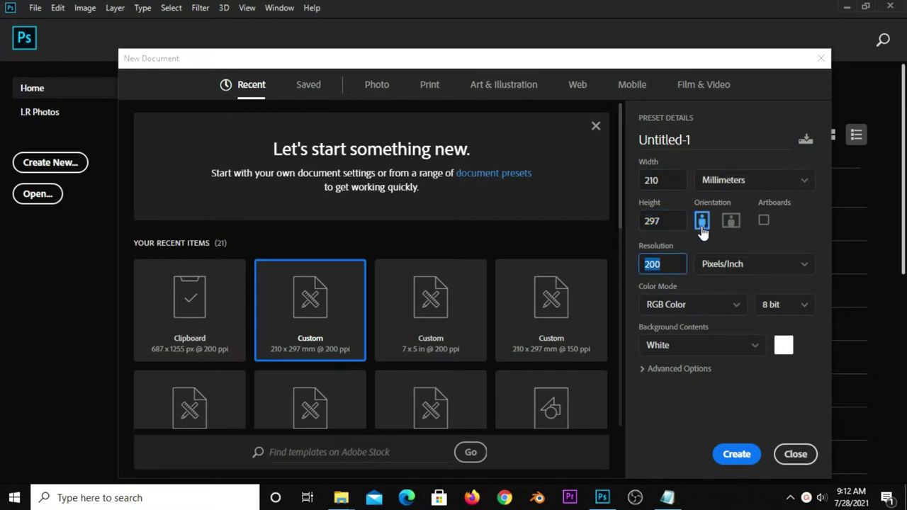
left_click(734, 453)
scroll(433, 280, "down", 2)
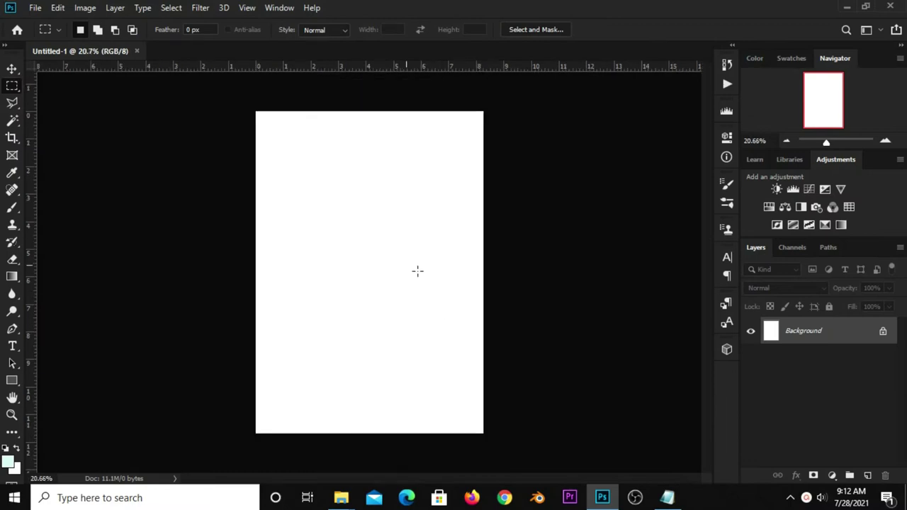
Start a new Solid Color fill layer
left_click(12, 69)
scroll(454, 226, "down", 1)
scroll(451, 253, "up", 2)
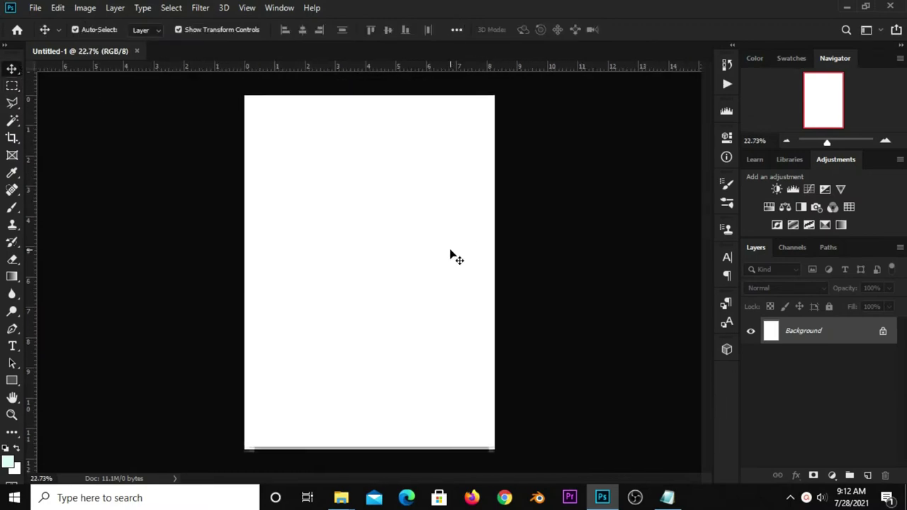
left_click(832, 475)
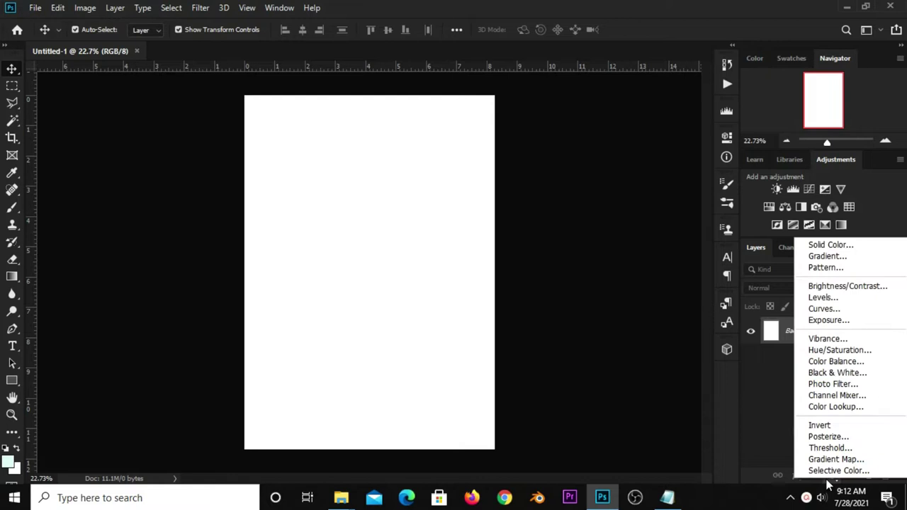
left_click(822, 245)
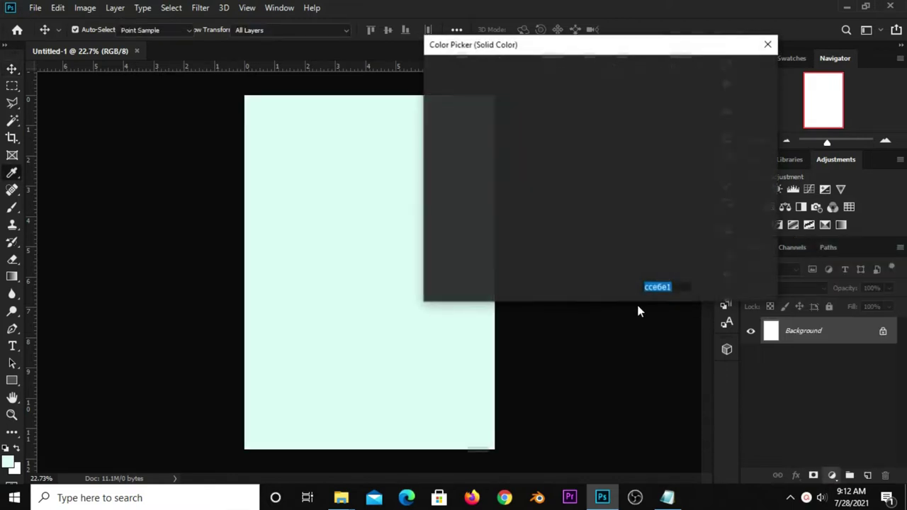
Copy the colour code 4abfb6 from the notes file
left_click(667, 497)
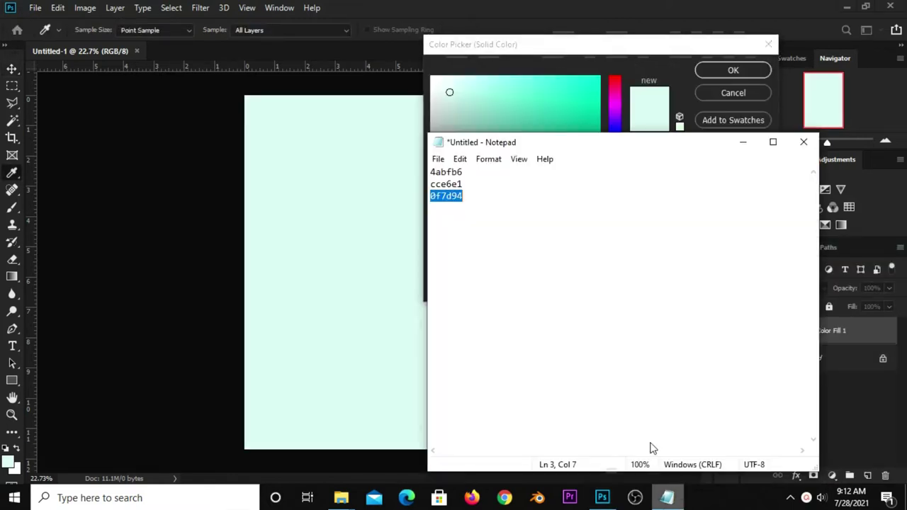
left_click(460, 172)
double_click(462, 172)
right_click(458, 173)
left_click(492, 211)
Paste 4abfb6 into the hex field and confirm the teal fill
left_click(588, 66)
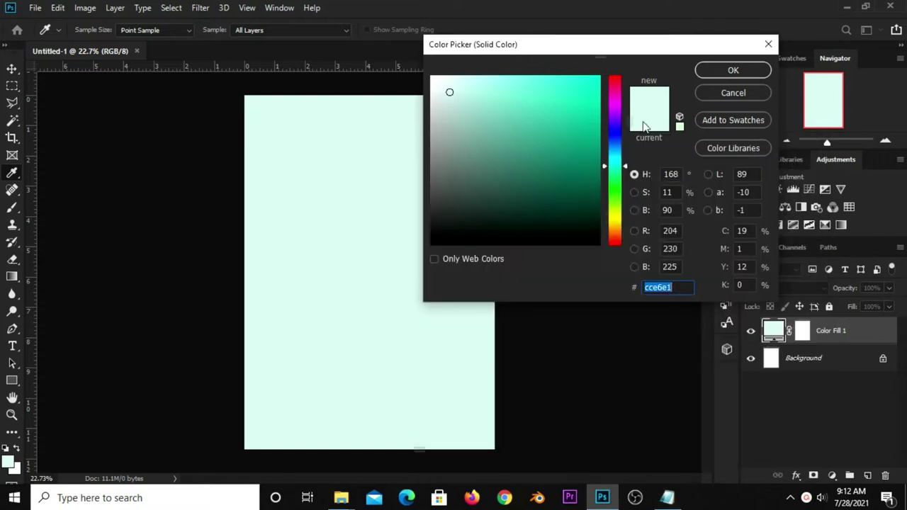
right_click(657, 282)
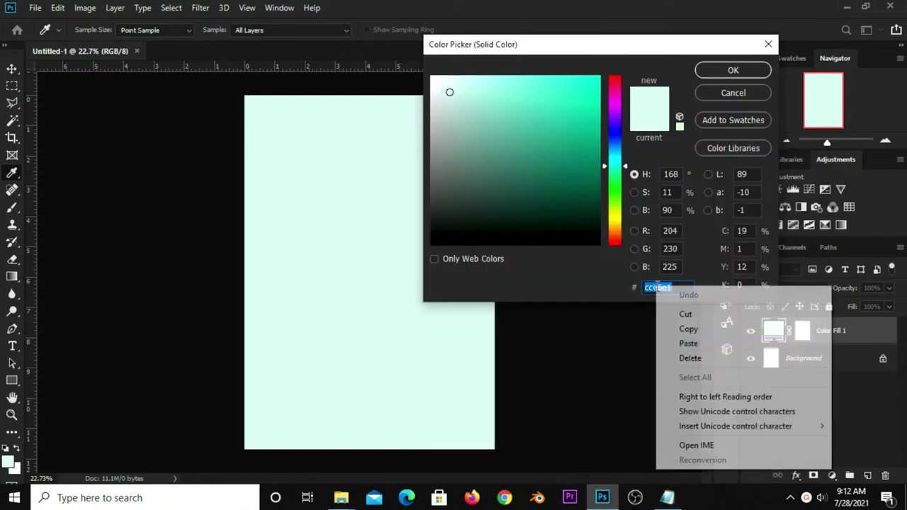
left_click(687, 345)
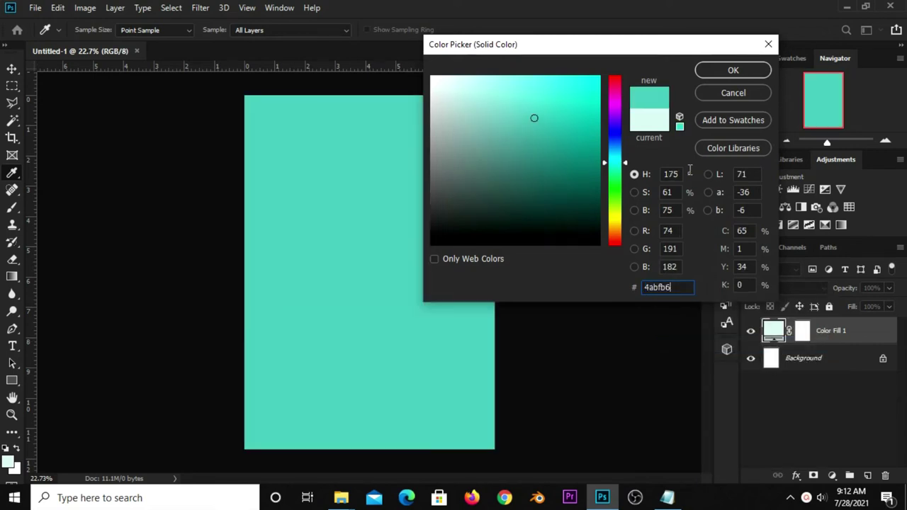
left_click(732, 70)
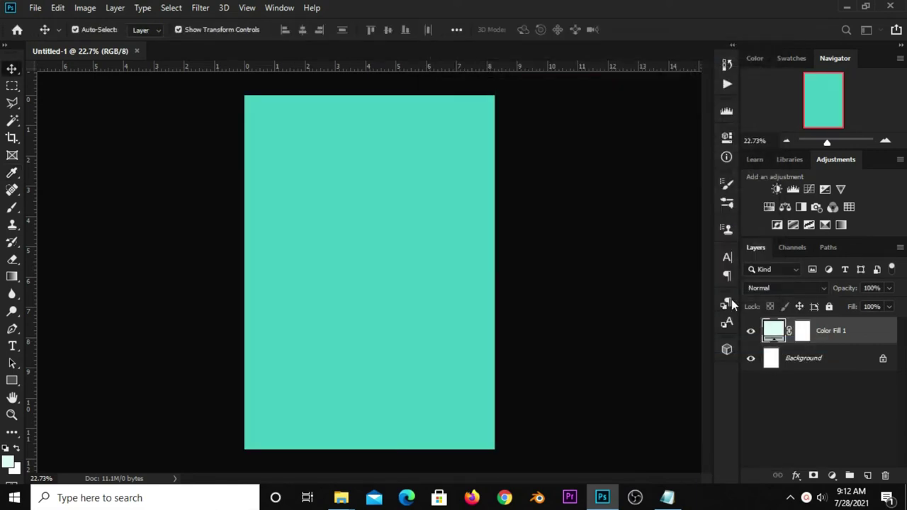
left_click(751, 332)
Add a new empty layer and choose the Brush tool with white foreground colour
left_click(751, 332)
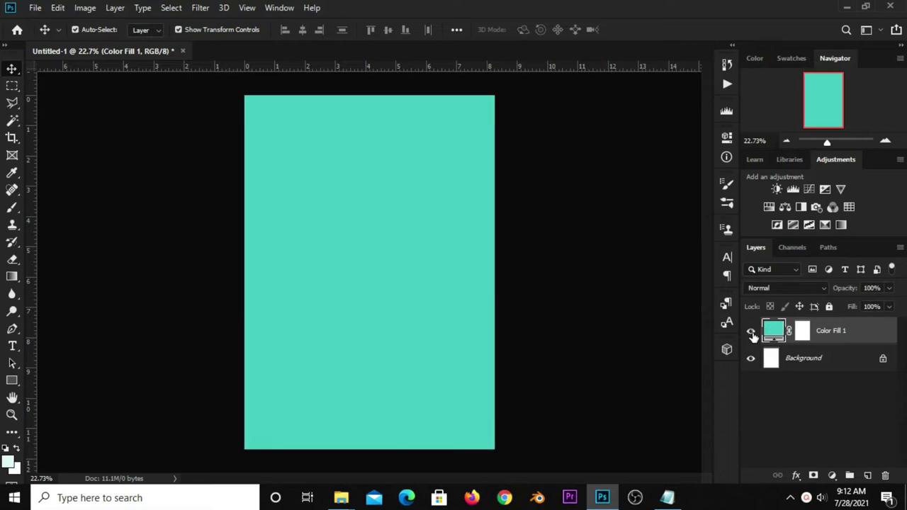
left_click(868, 476)
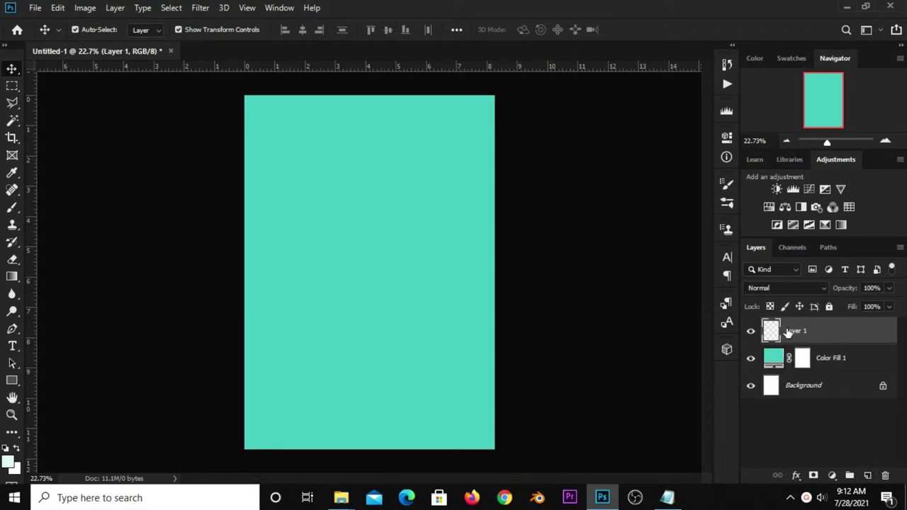
right_click(12, 207)
left_click(131, 207)
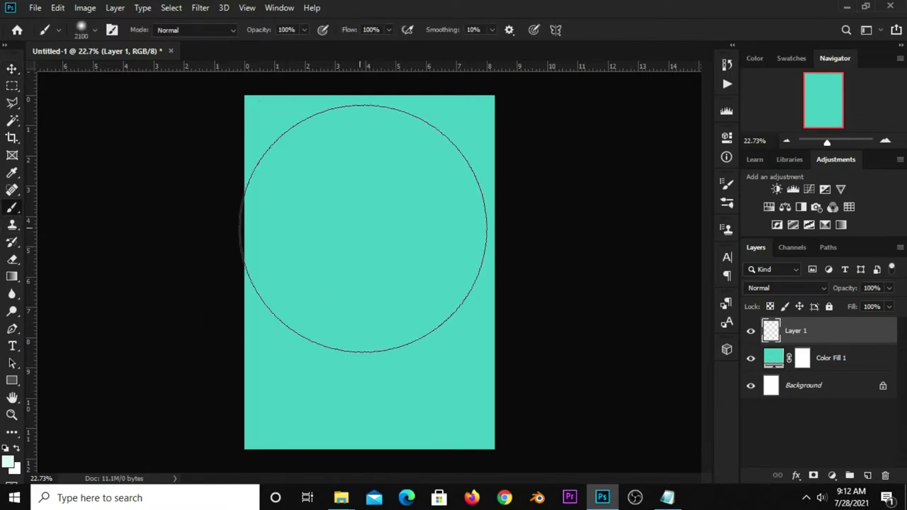
left_click(9, 461)
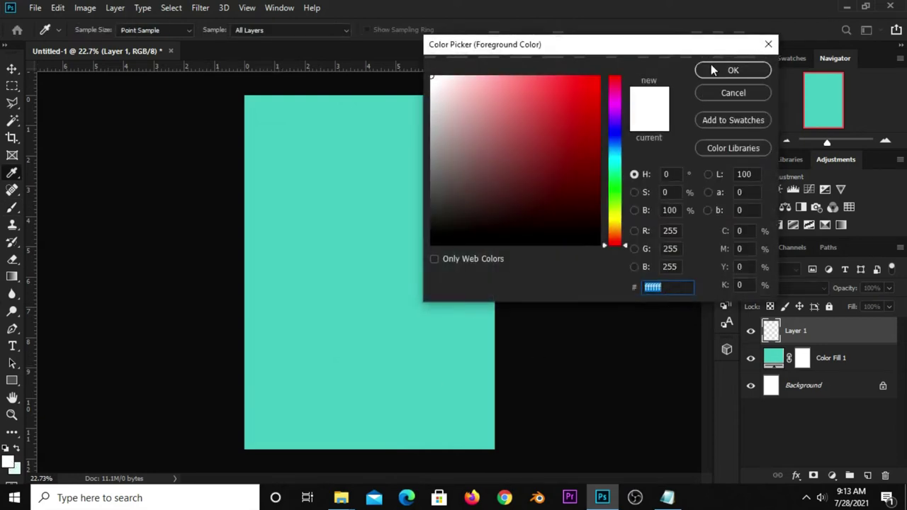
left_click(730, 70)
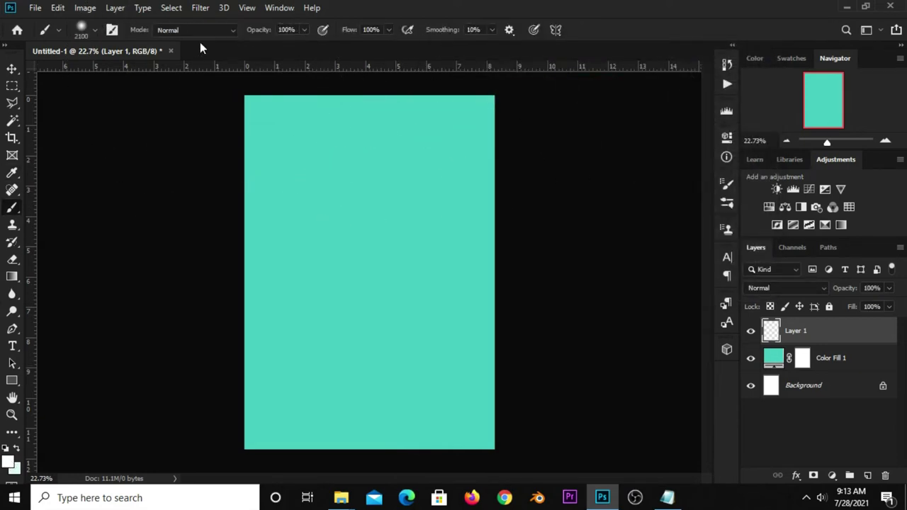
Set the soft brush to about 2165 px and paint a white glow at the page centre
left_click(87, 28)
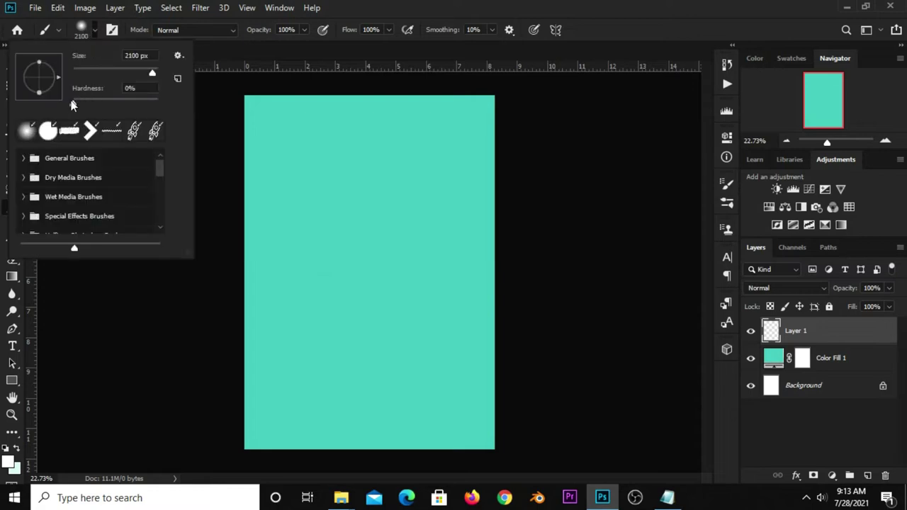
left_click_drag(150, 74, 153, 71)
left_click(304, 29)
left_click(657, 24)
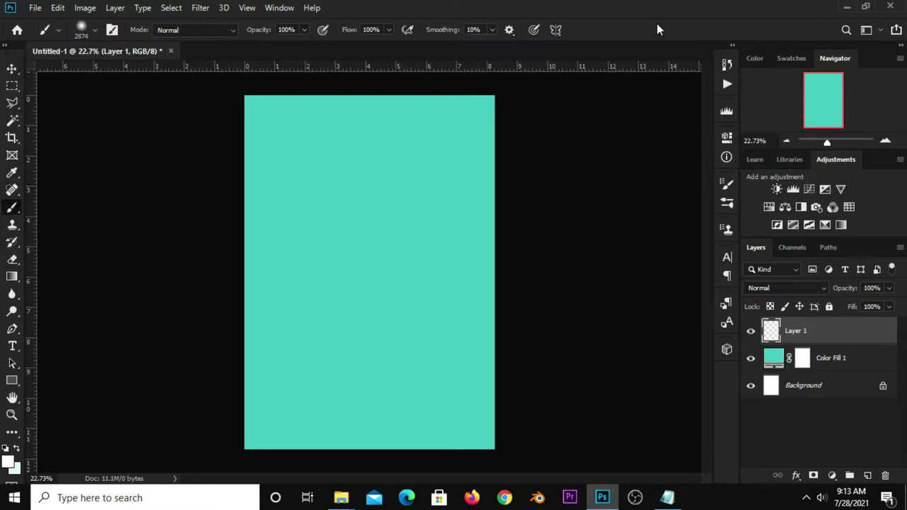
left_click(92, 31)
left_click_drag(153, 71, 150, 74)
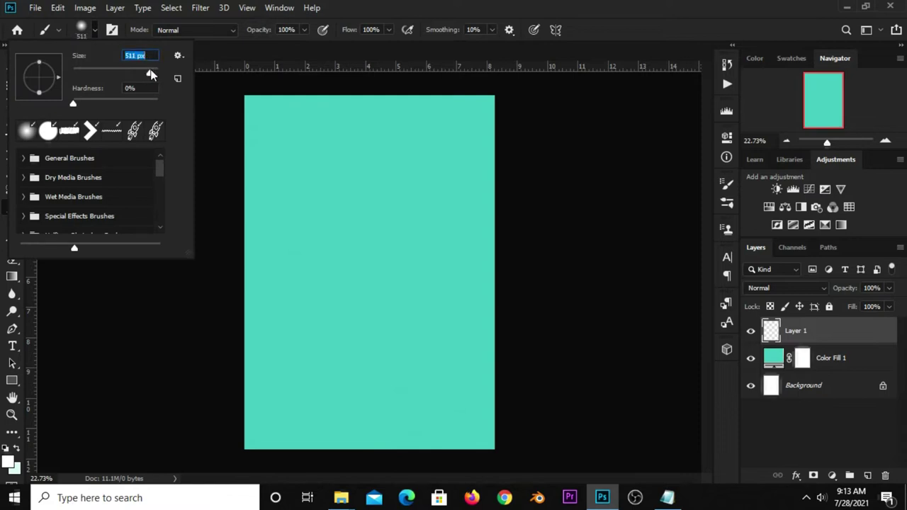
key("Return")
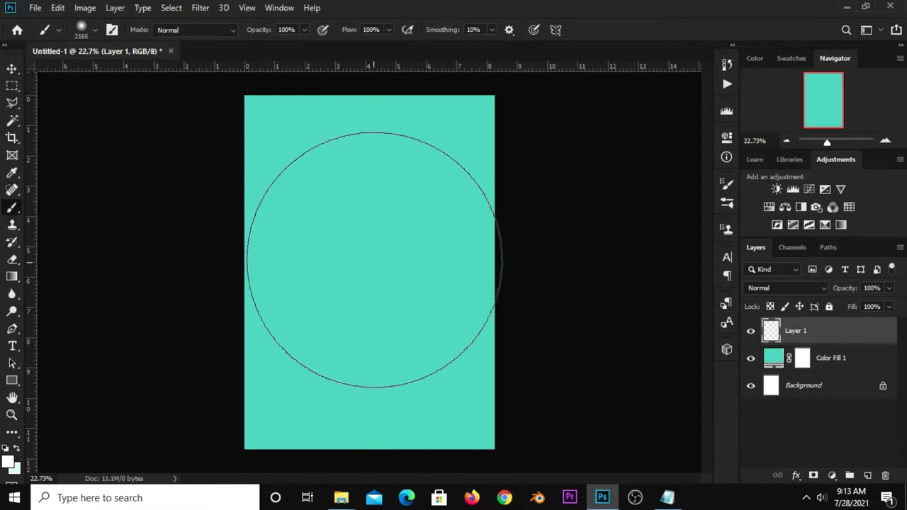
left_click(369, 276)
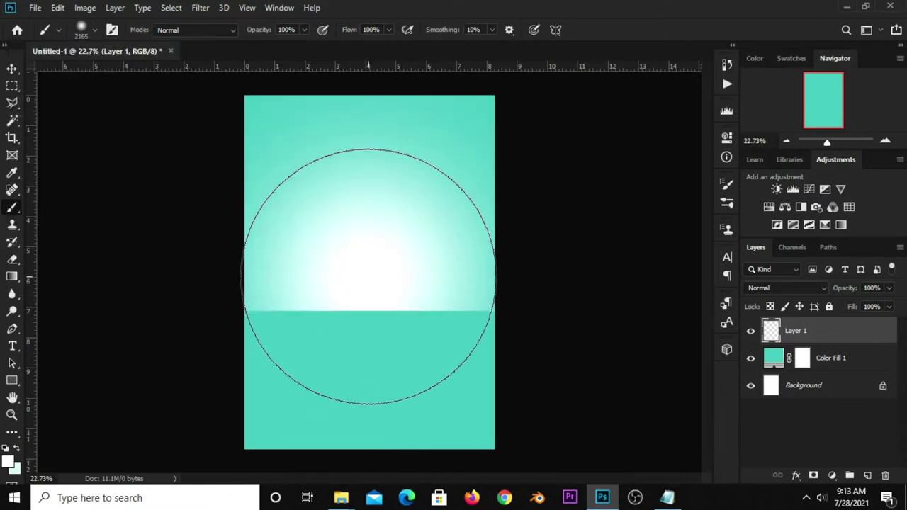
Set the glow layer's blend mode to Overlay and compare it on and off
left_click(16, 68)
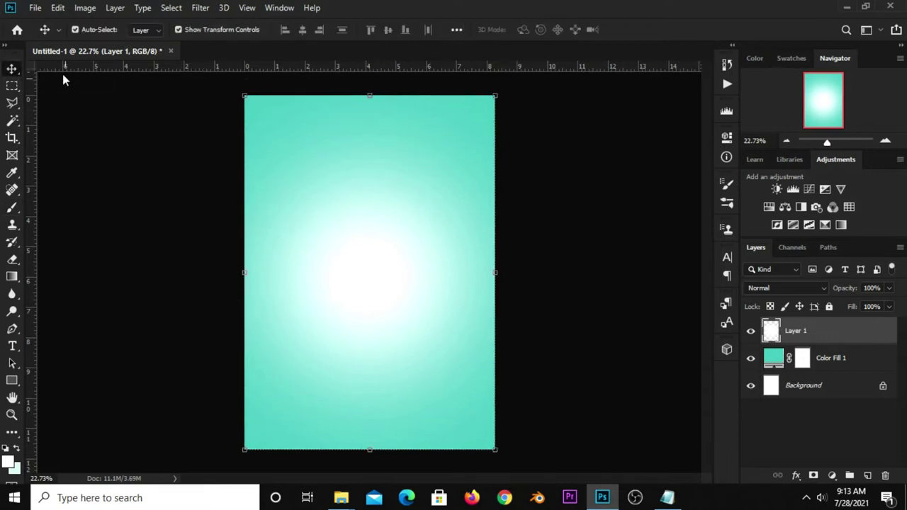
left_click(750, 331)
left_click(750, 330)
left_click(788, 288)
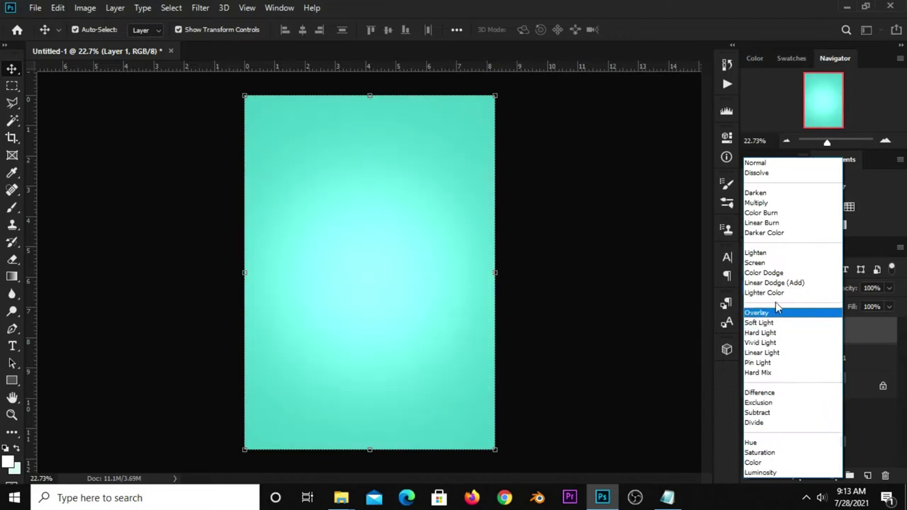
left_click(757, 314)
left_click(750, 331)
left_click(750, 331)
left_click(630, 322)
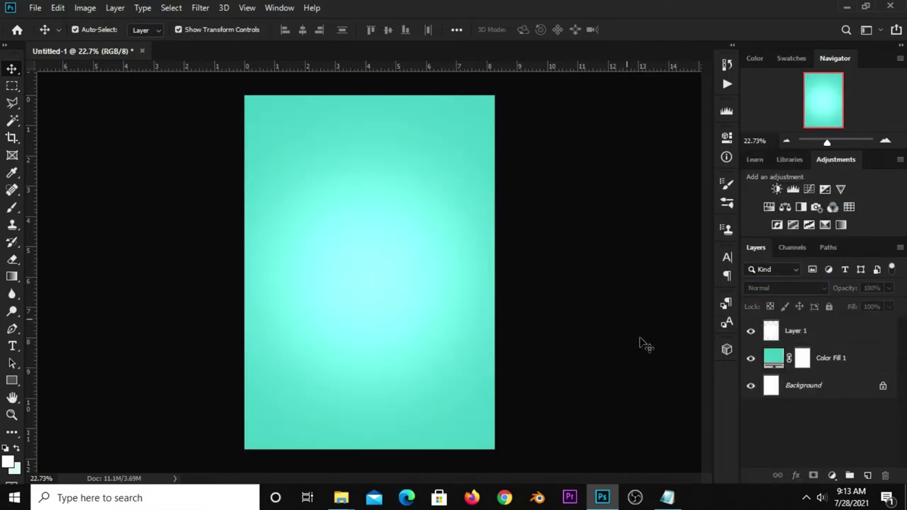
Add a new Layer 2 and copy the colour code cce6e1 from the notes
left_click(867, 476)
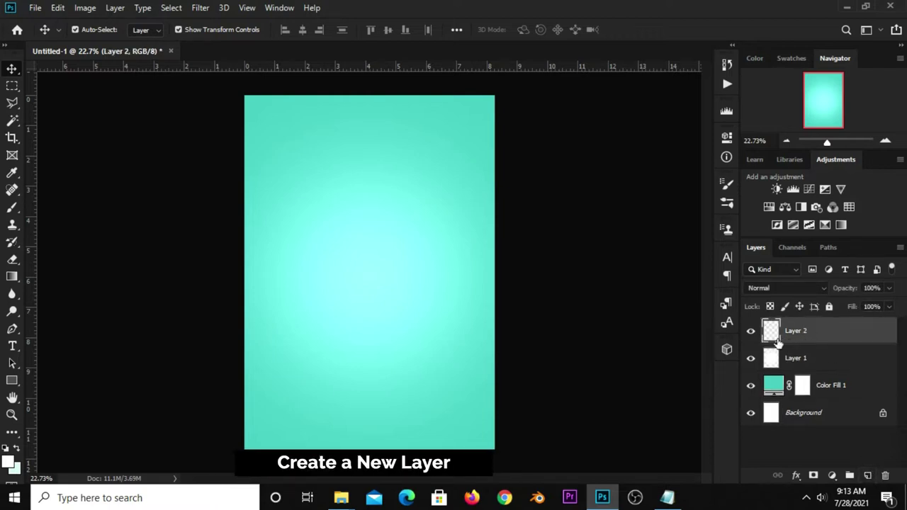
left_click(676, 491)
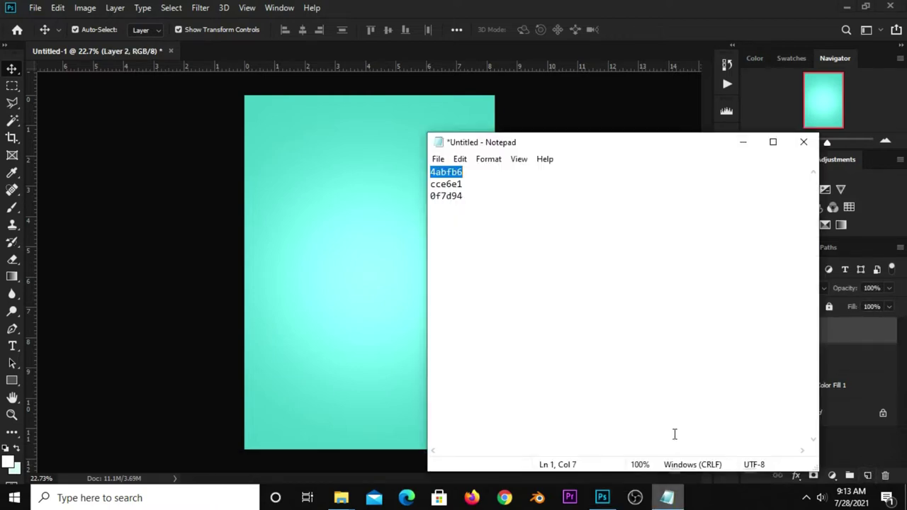
double_click(468, 186)
right_click(450, 186)
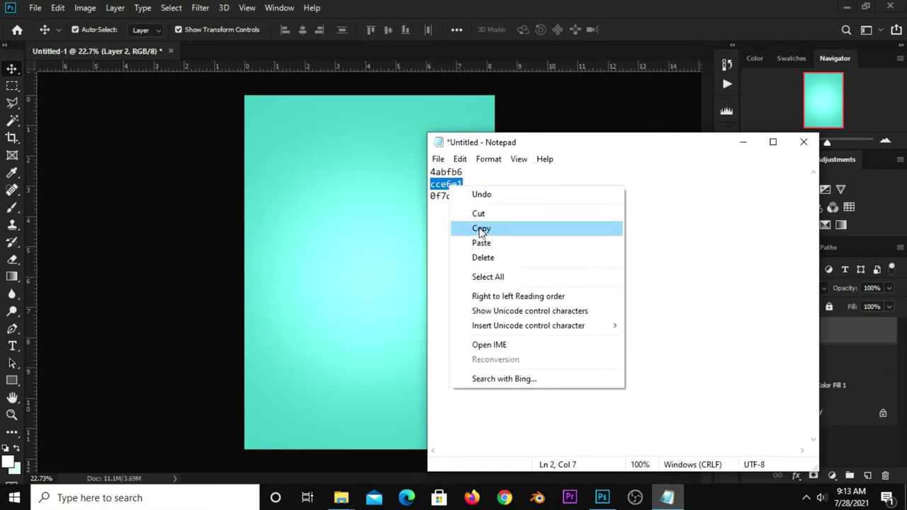
left_click(481, 228)
left_click(623, 21)
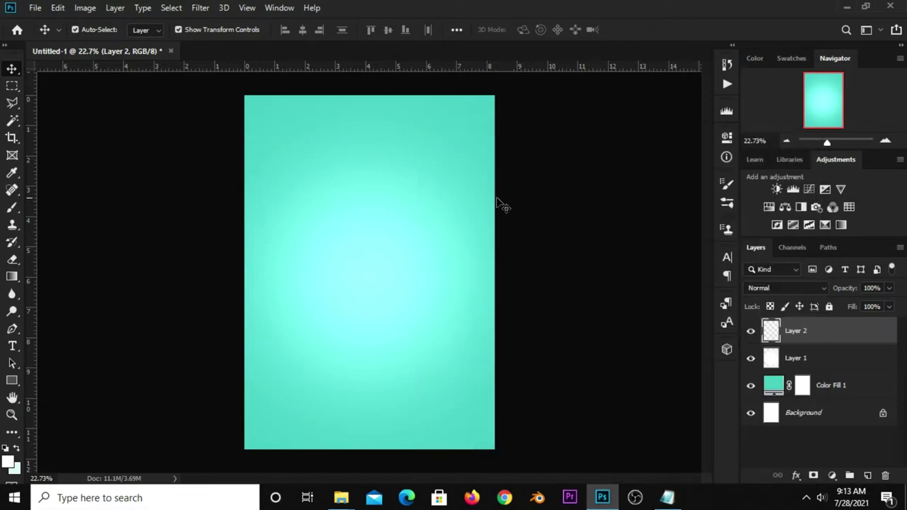
Set the foreground colour to cce6e1 and paint a soft glow at the canvas centre
left_click(10, 461)
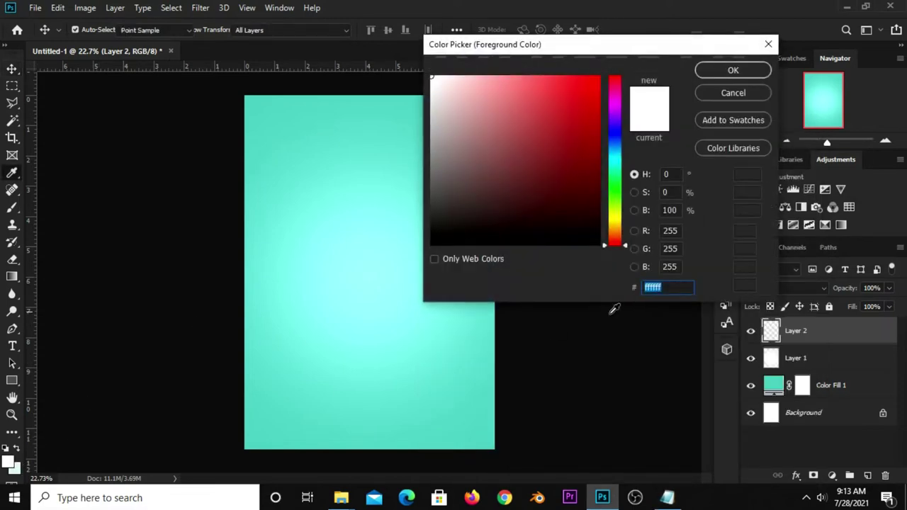
right_click(658, 288)
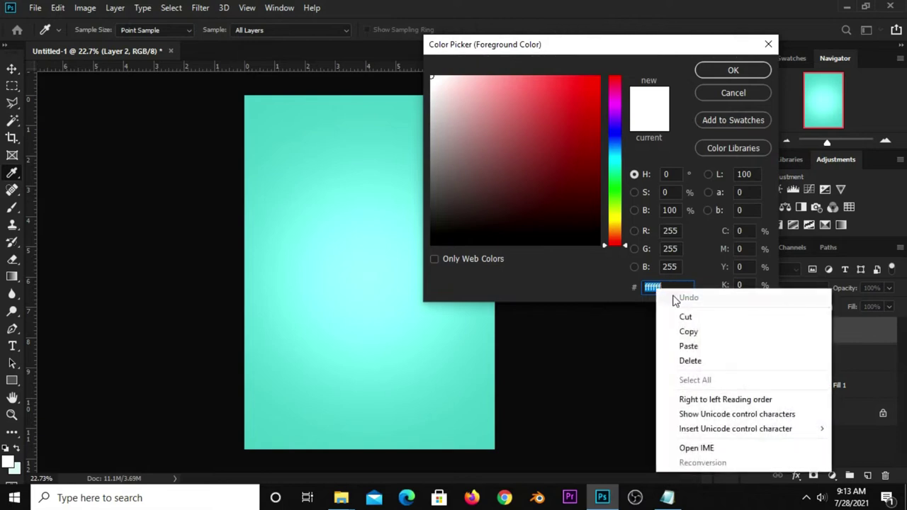
left_click(687, 347)
left_click(720, 75)
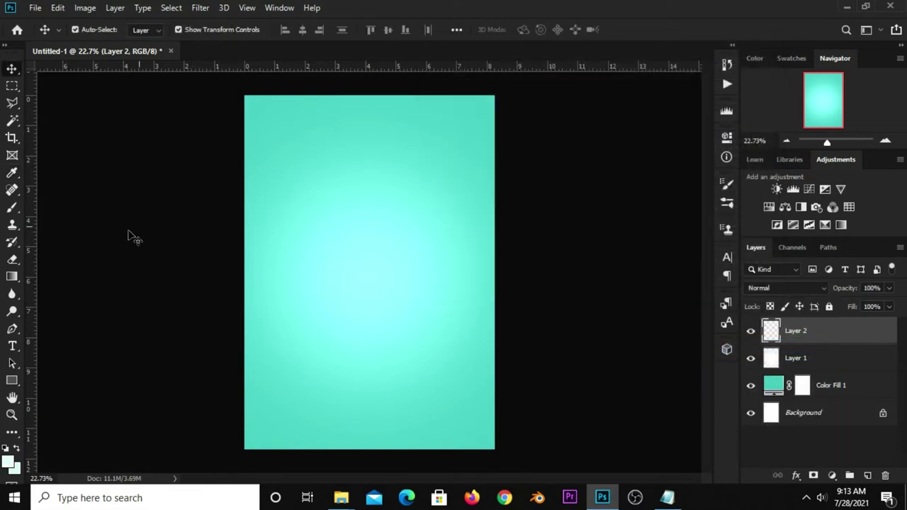
left_click(13, 207)
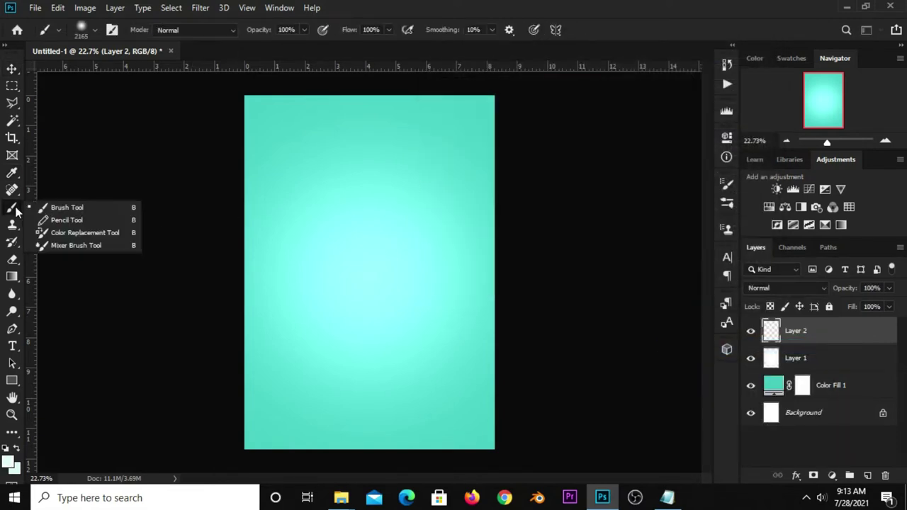
left_click(123, 207)
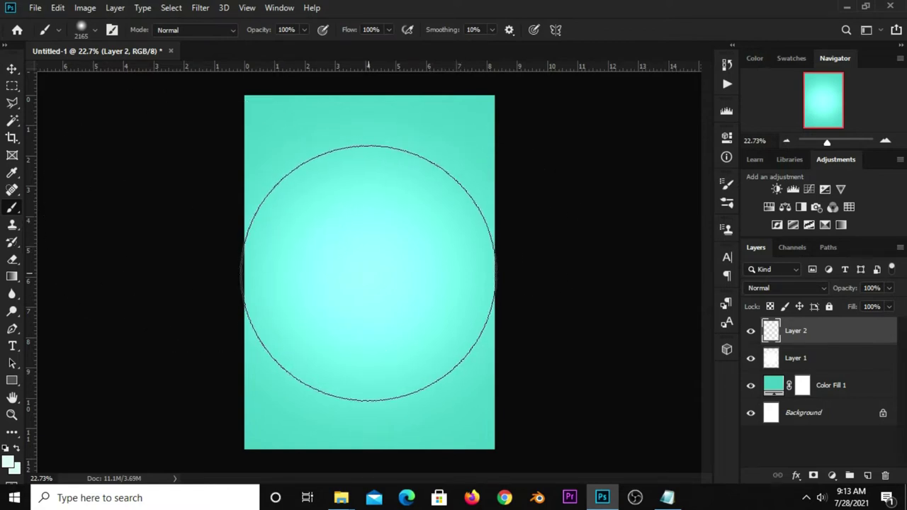
left_click(369, 274)
Return to the Move tool and toggle Layer 2 to compare the glow
left_click(12, 68)
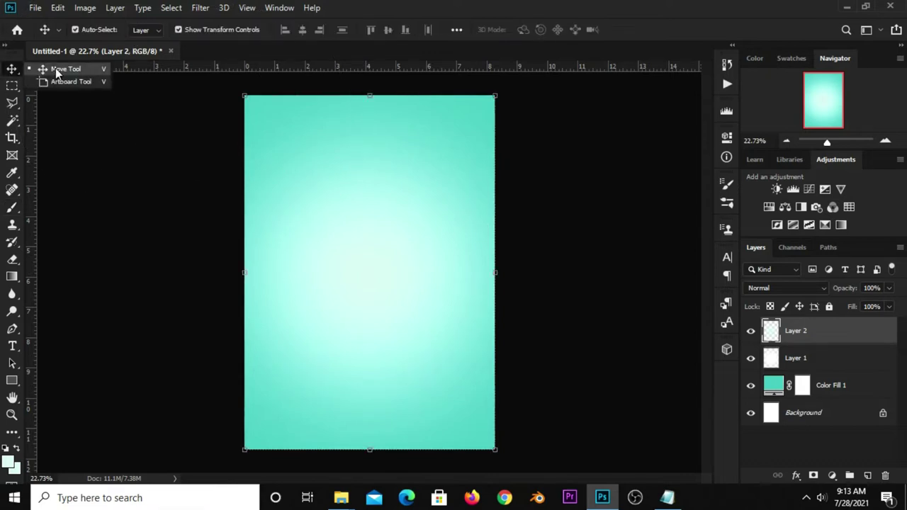
left_click(60, 71)
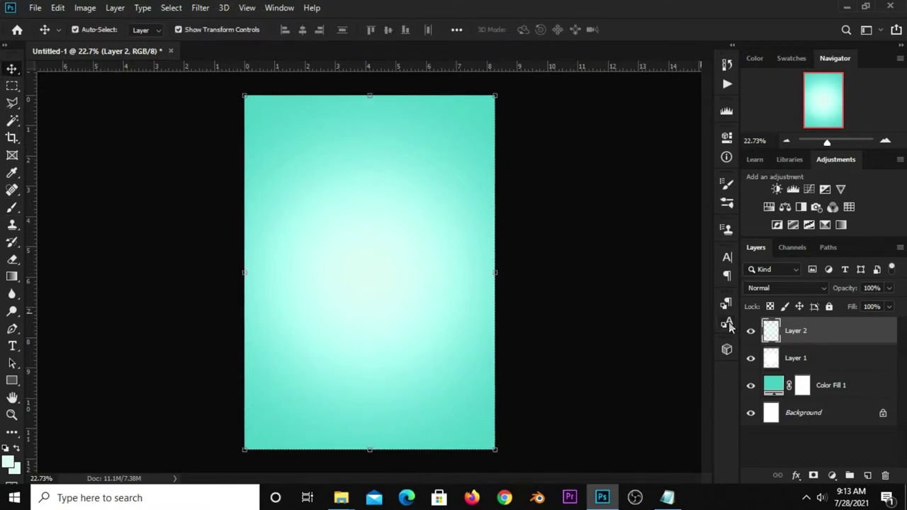
left_click(750, 331)
left_click(750, 331)
left_click(585, 259)
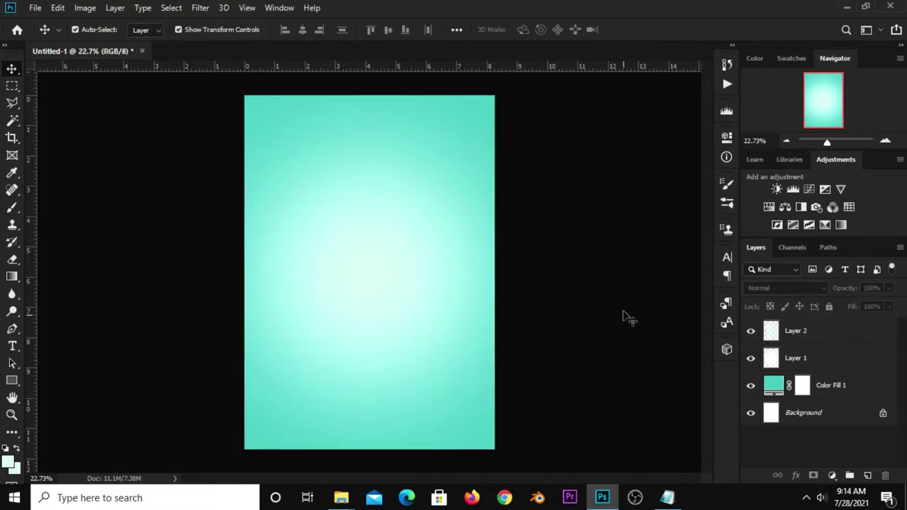
Add a Solid Color fill layer and copy the colour code 0f7d94 from the notes
left_click(832, 475)
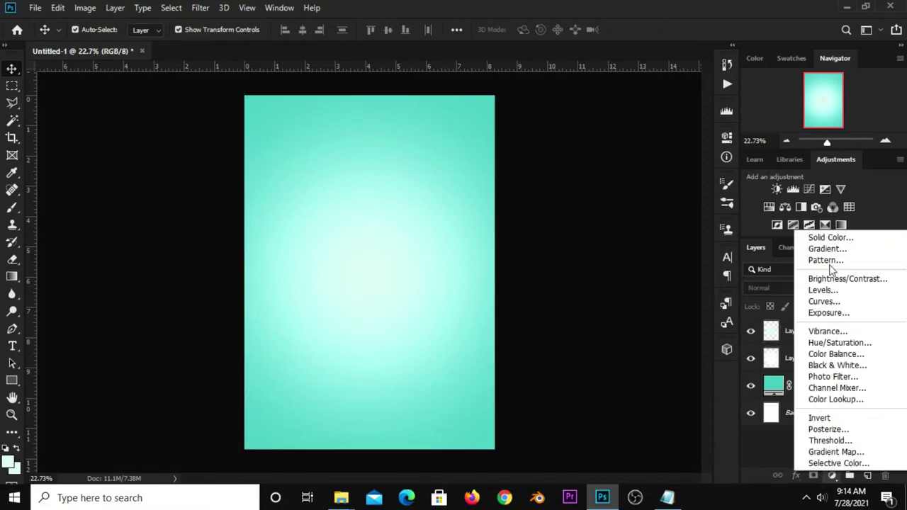
left_click(822, 238)
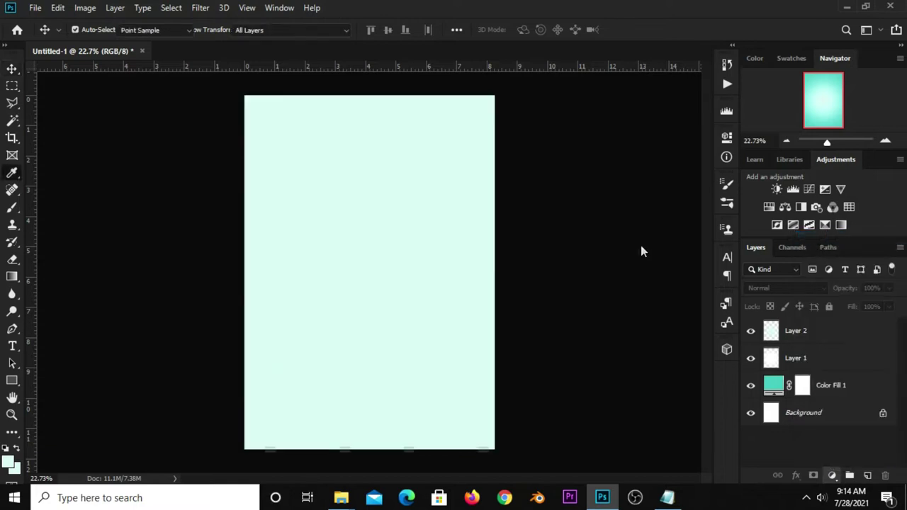
left_click(667, 497)
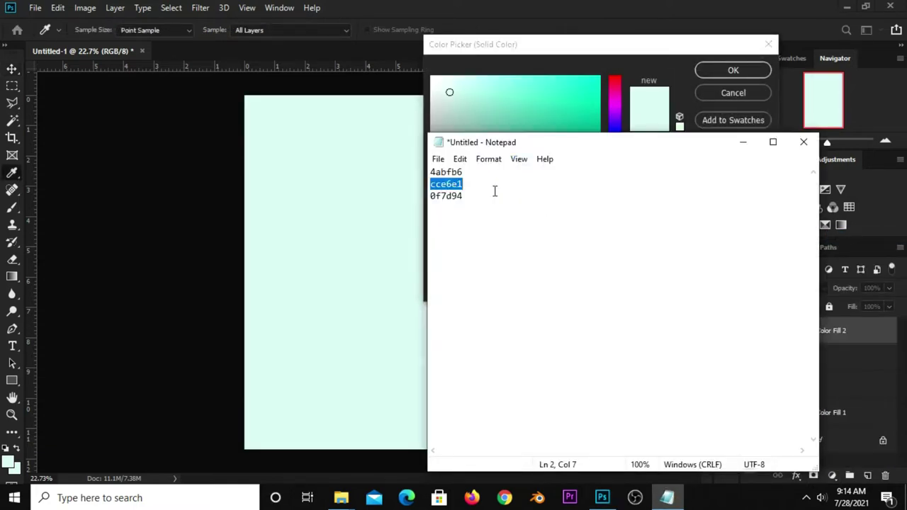
double_click(471, 197)
right_click(450, 193)
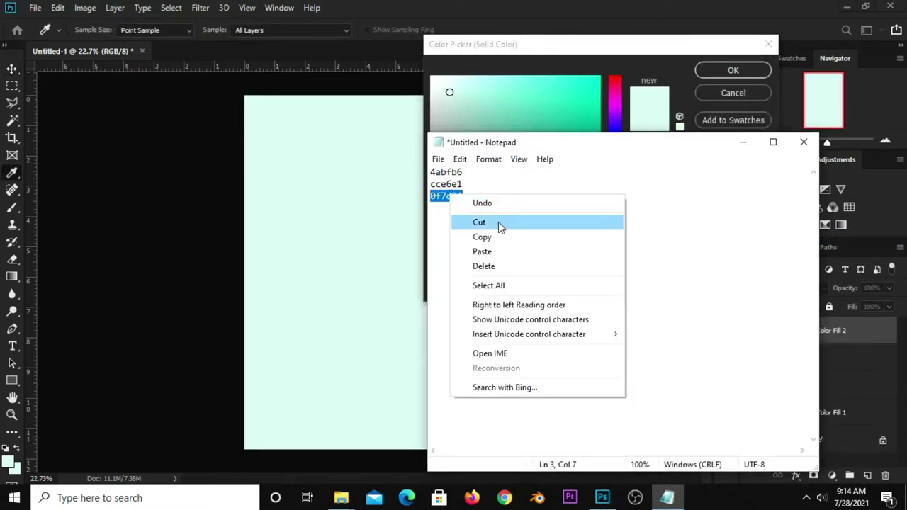
left_click(491, 239)
Paste 0f7d94 as the fill colour and confirm Color Fill 2
left_click(603, 60)
left_click(655, 287)
right_click(653, 287)
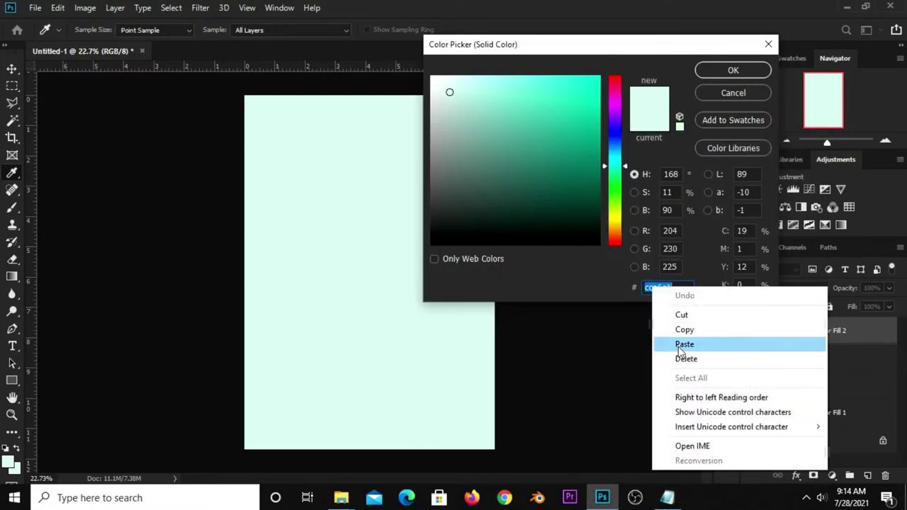
left_click(681, 345)
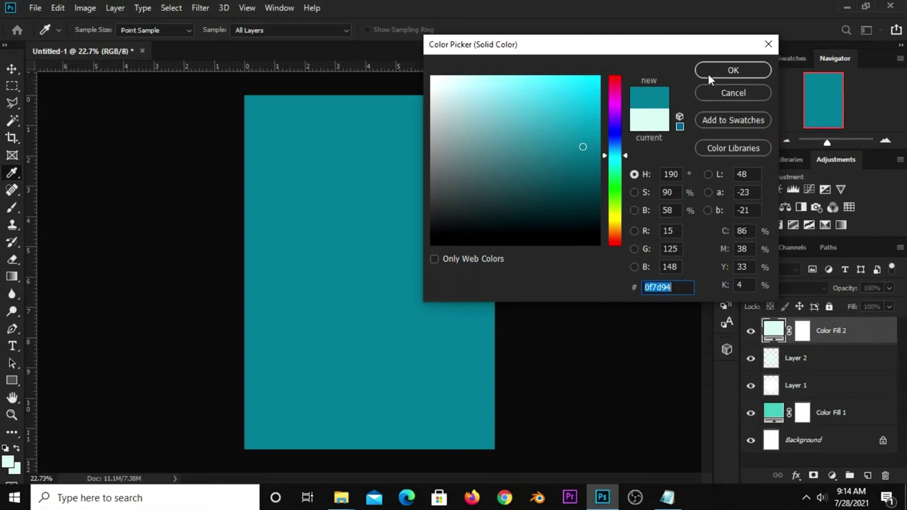
left_click(709, 76)
left_click(750, 330)
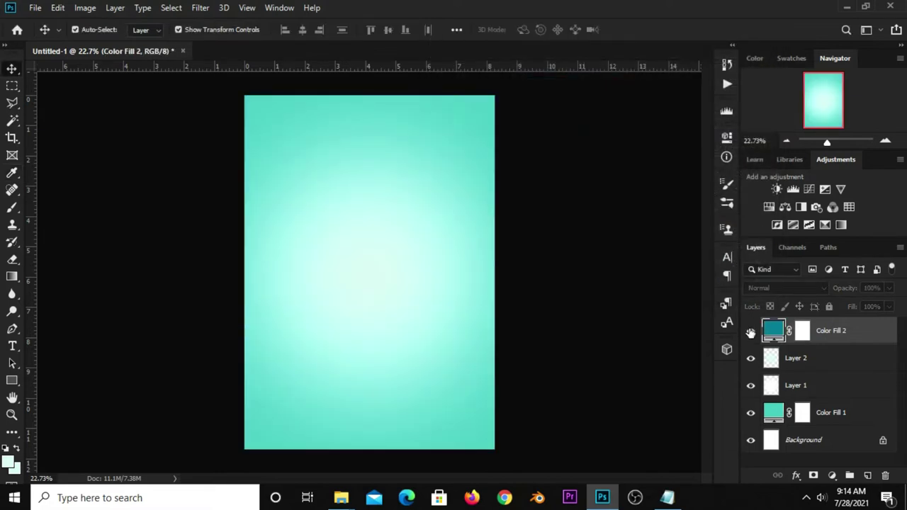
left_click(750, 332)
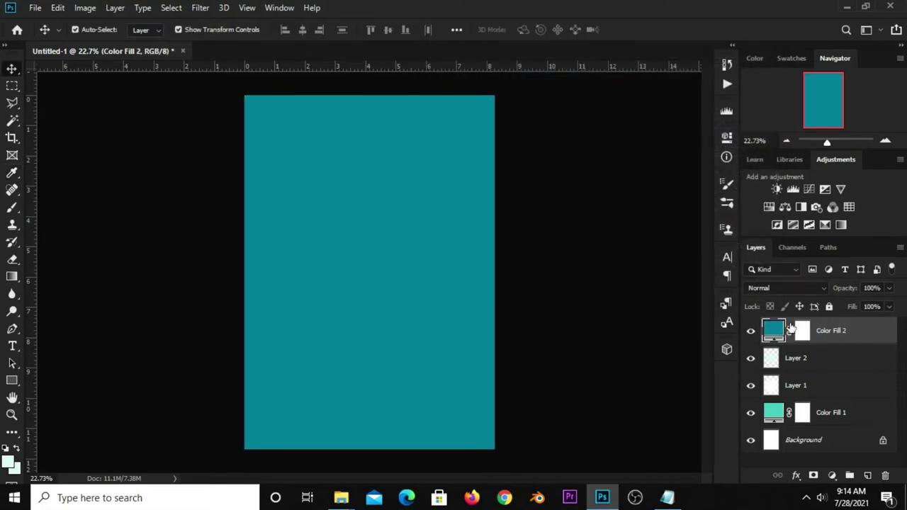
Blend Color Fill 2 using Color Burn and compare the effect
left_click(782, 288)
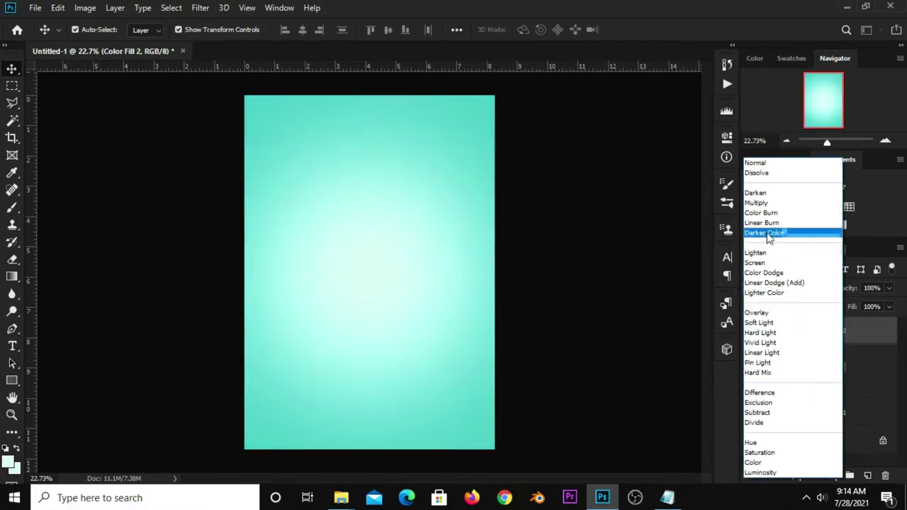
left_click(760, 214)
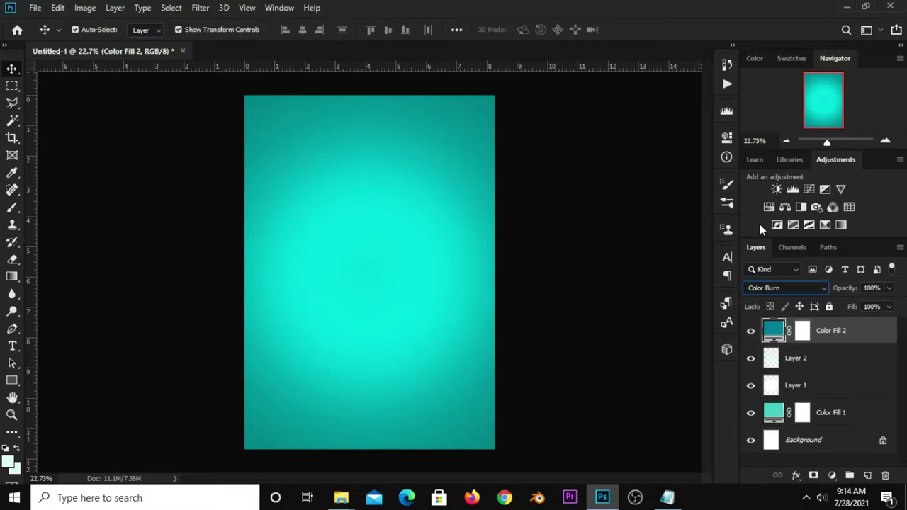
left_click(751, 331)
left_click(750, 331)
Paint black twice with a 2000 px soft brush at the centre of Color Fill 2's mask
left_click(802, 333)
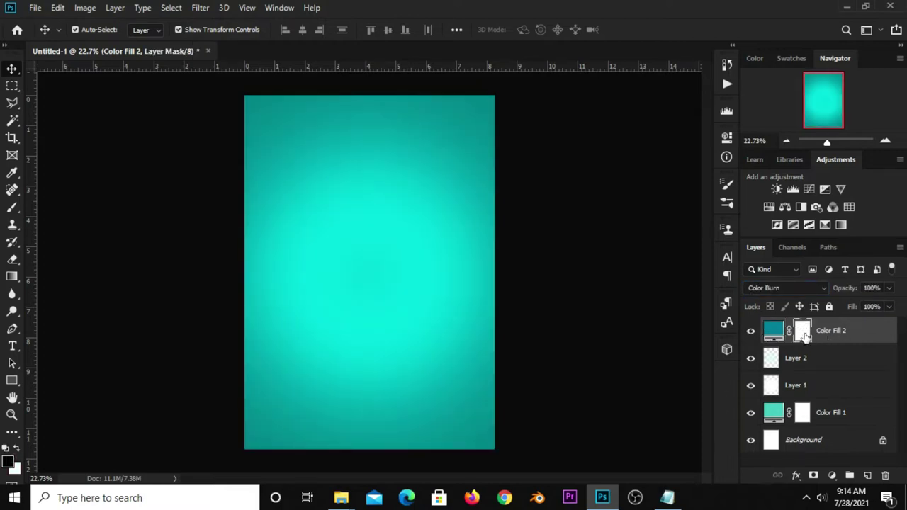
left_click(13, 210)
left_click(106, 206)
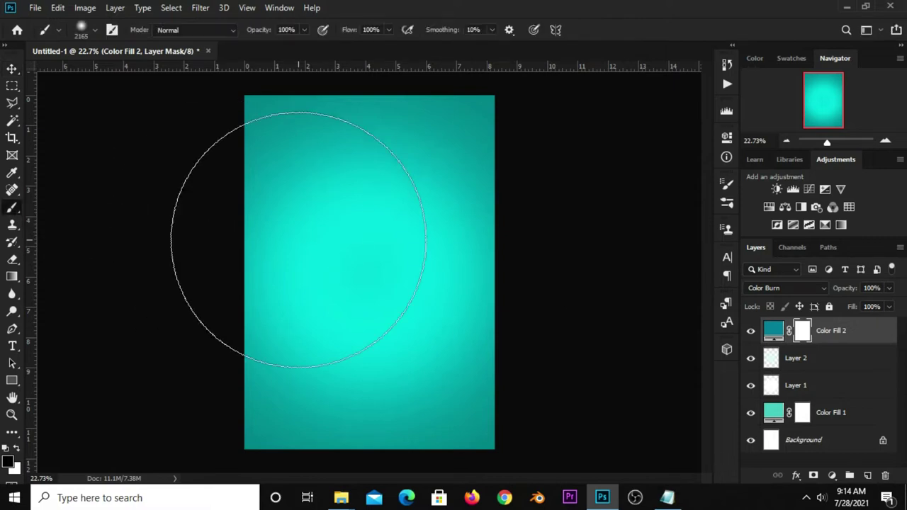
left_click(9, 461)
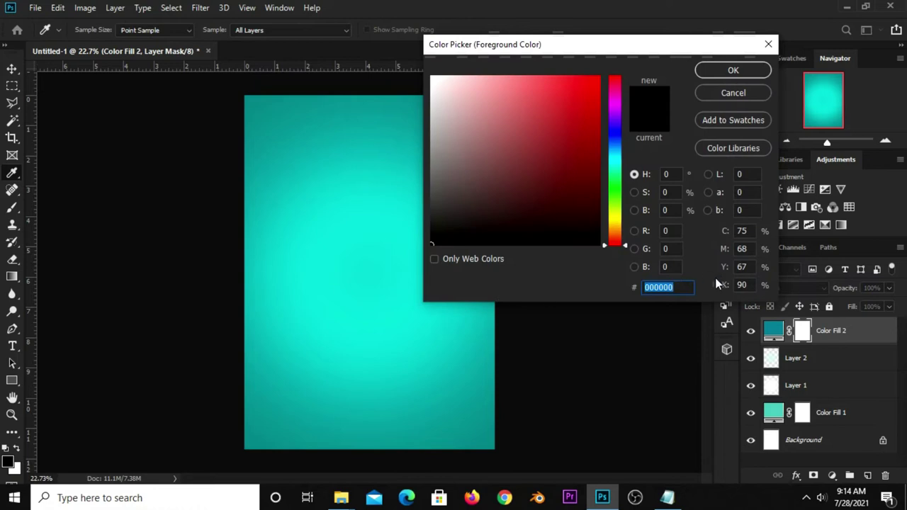
left_click(708, 75)
key("bracketleft")
key("bracketleft")
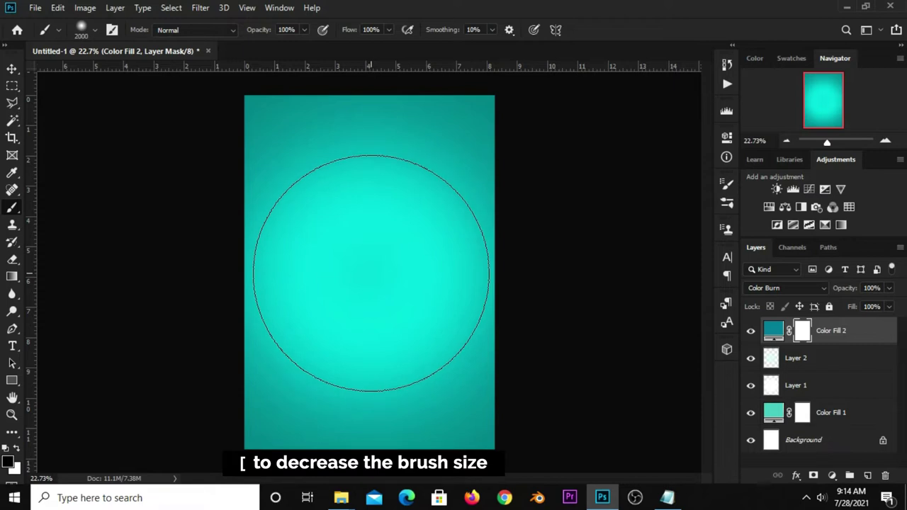
left_click(370, 272)
left_click(370, 273)
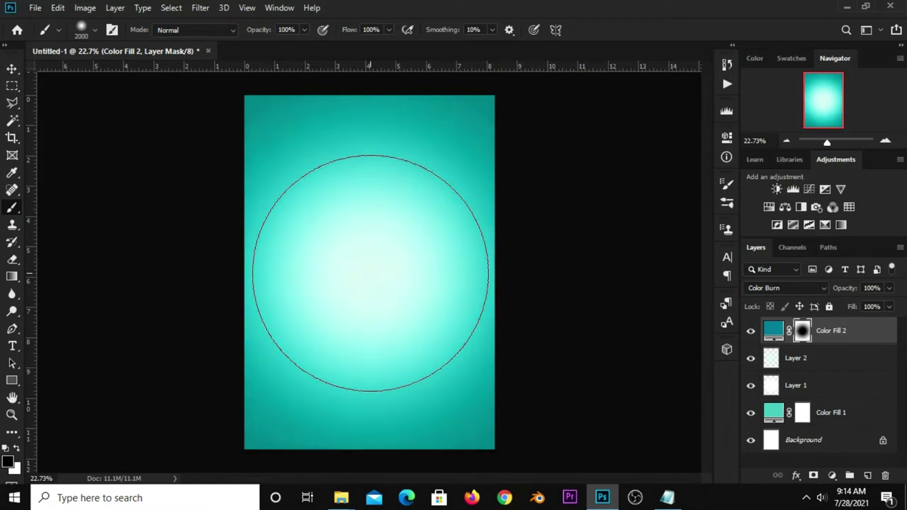
left_click_drag(11, 69, 44, 71)
Lower Color Fill 2's opacity to 53%
left_click(46, 71)
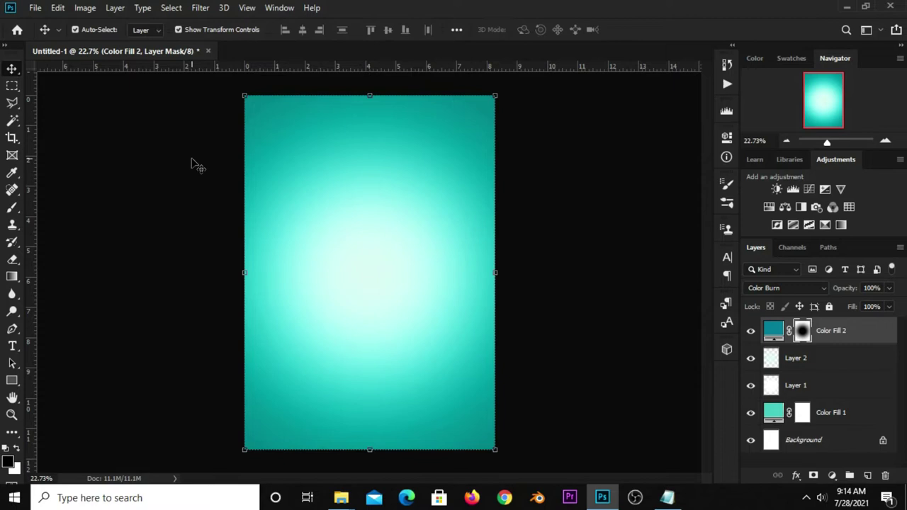
left_click(750, 331)
left_click(750, 331)
key("ctrl+j")
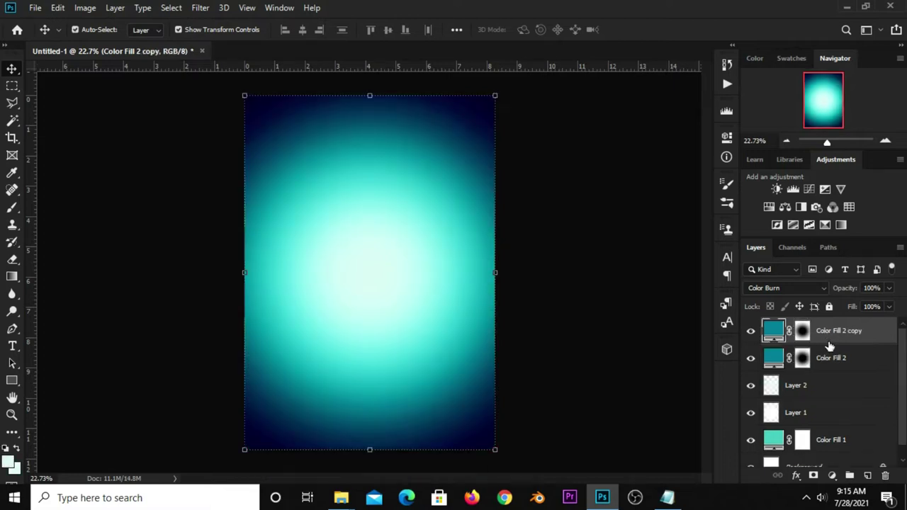
key("ctrl+z")
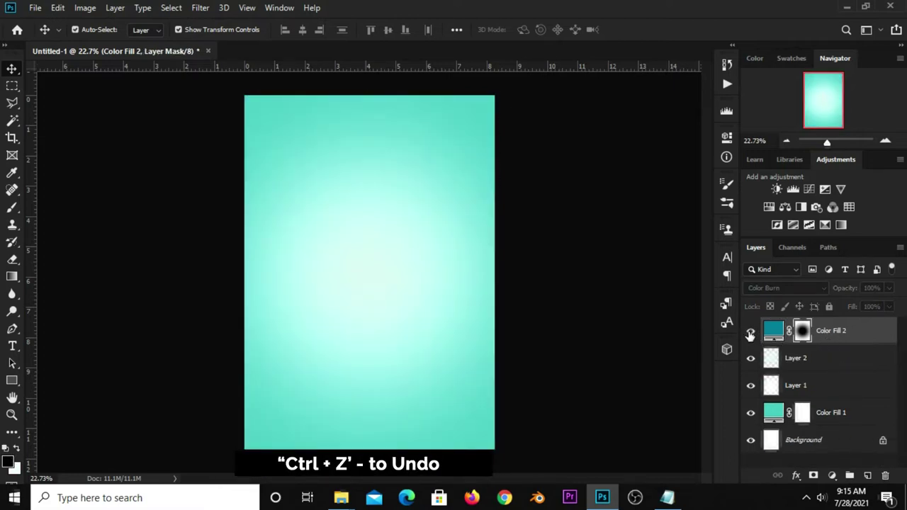
left_click(889, 288)
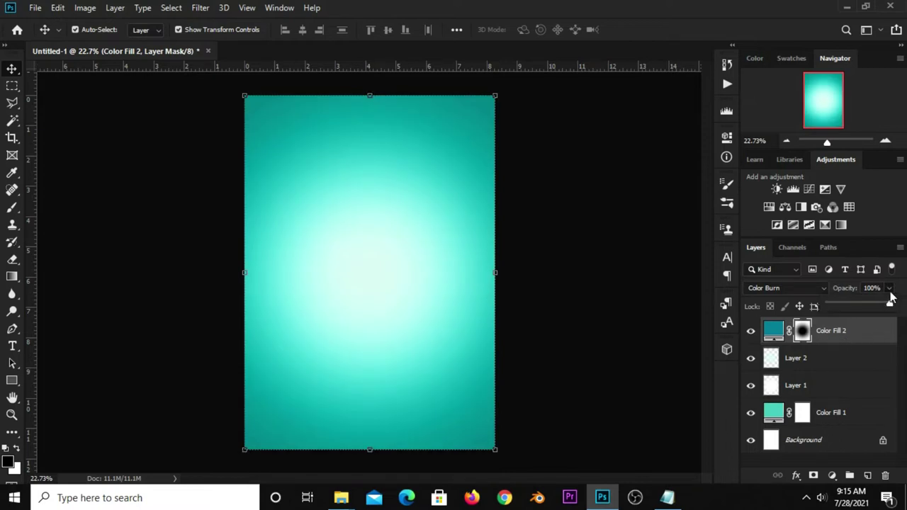
left_click_drag(875, 303, 862, 303)
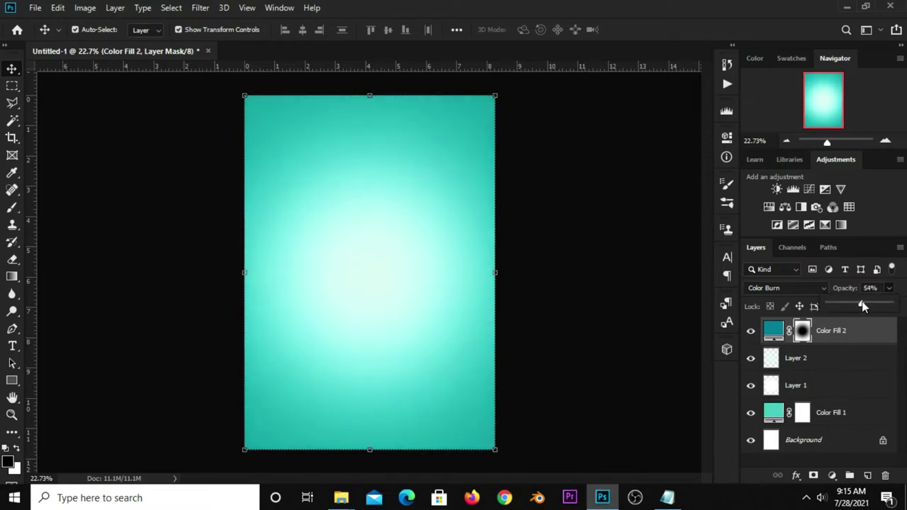
left_click(755, 340)
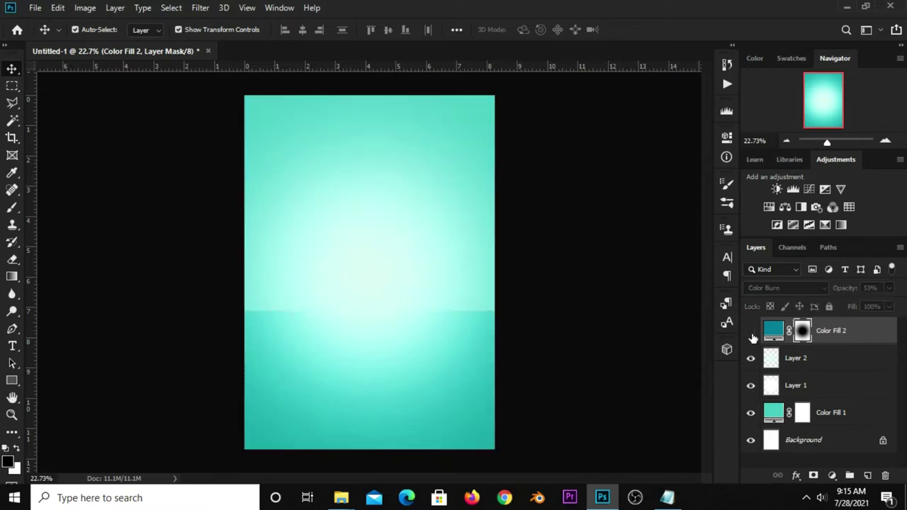
Duplicate Color Fill 2 twice and group all three copies into Group 1
key("ctrl+2")
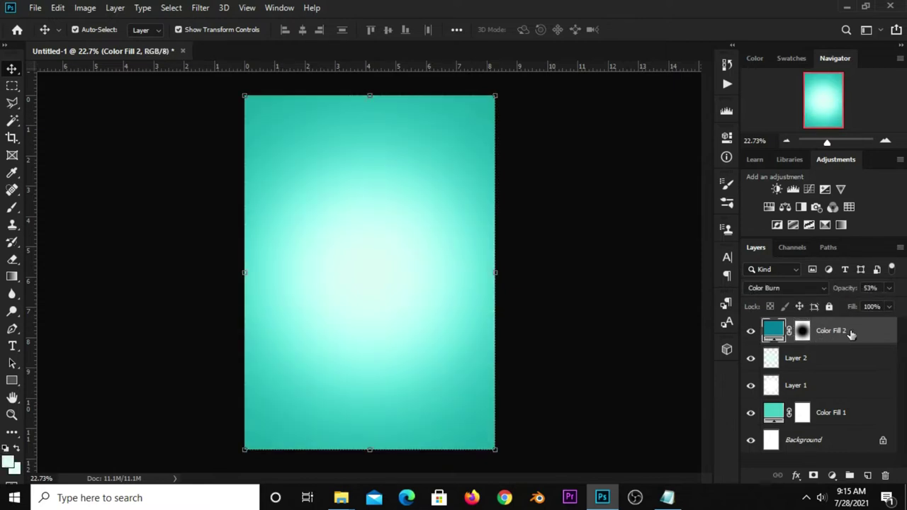
key("ctrl+j")
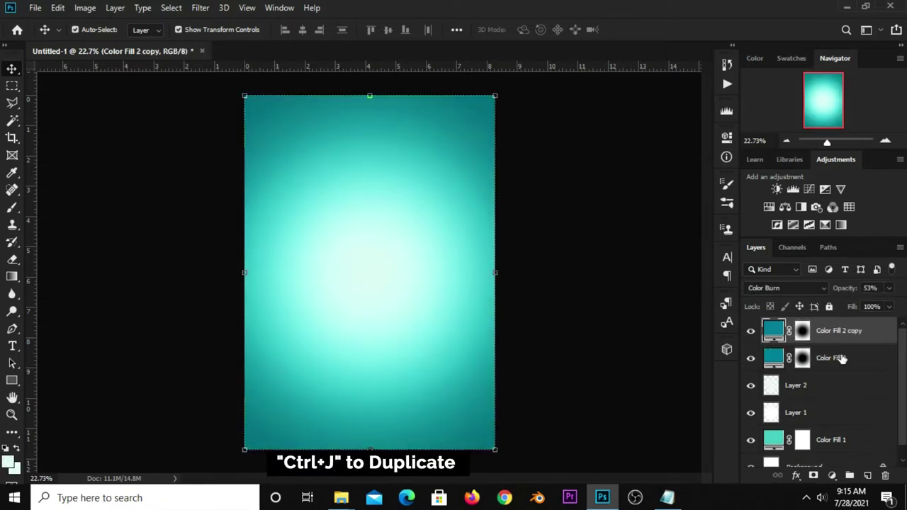
key("ctrl+j")
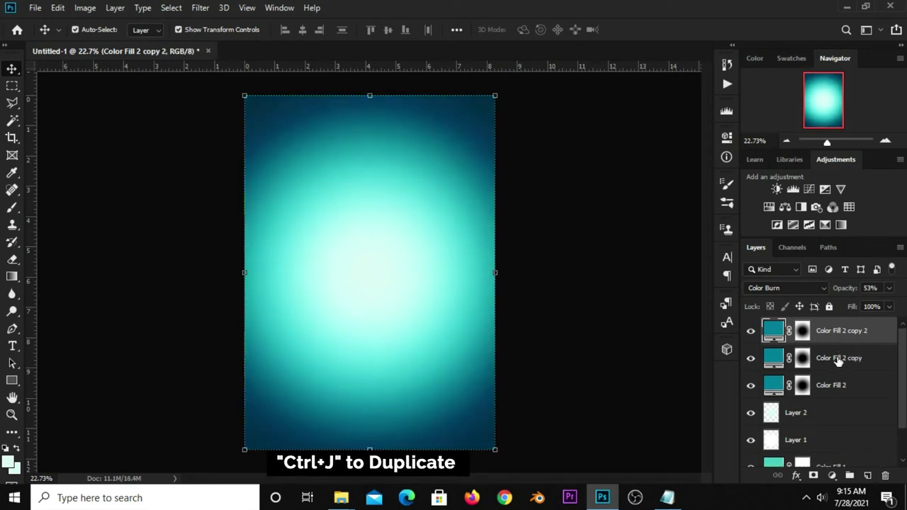
left_click(836, 397, "shift")
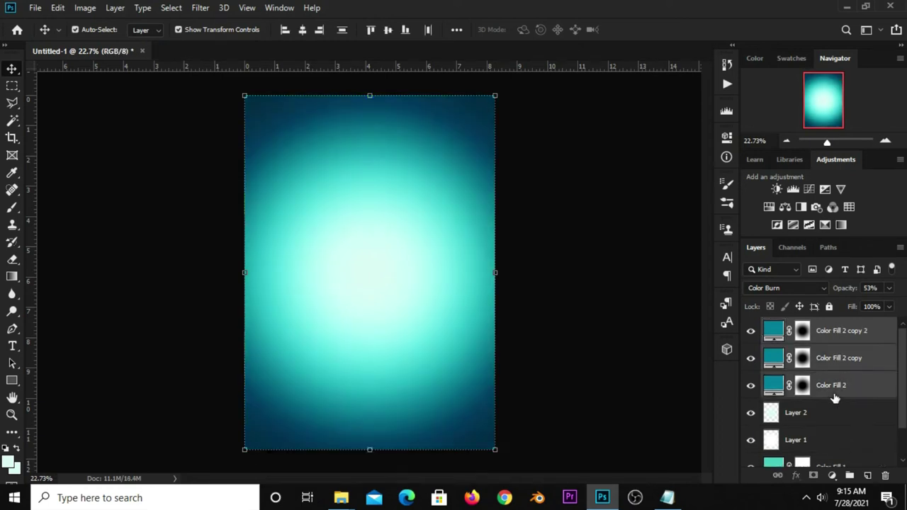
key("ctrl+g")
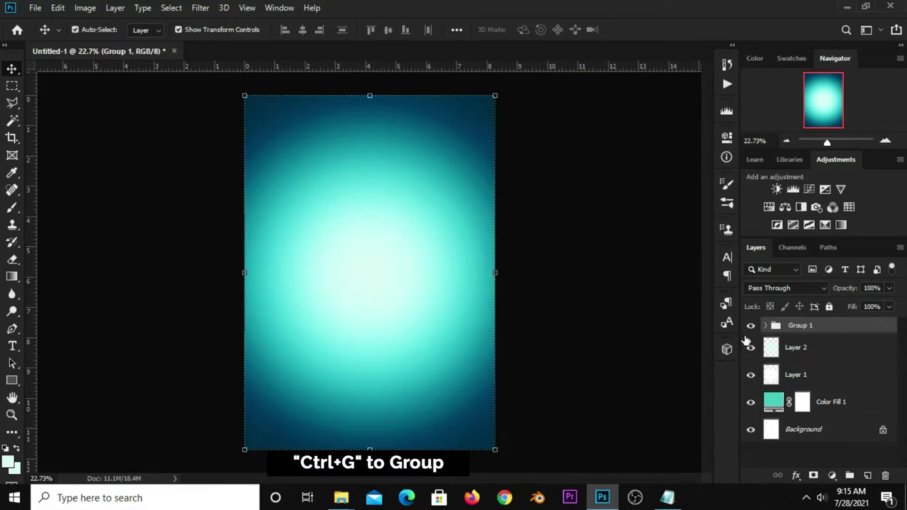
left_click(750, 327)
left_click(750, 325)
left_click(629, 283)
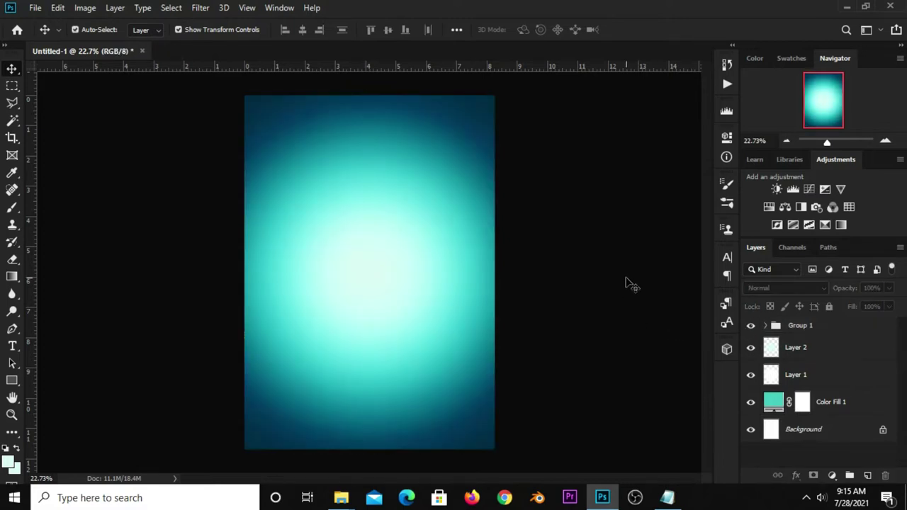
Bring the white glow layer from snickers resources.psd into the poster as a smart object
left_click(37, 9)
mouse_move(60, 85)
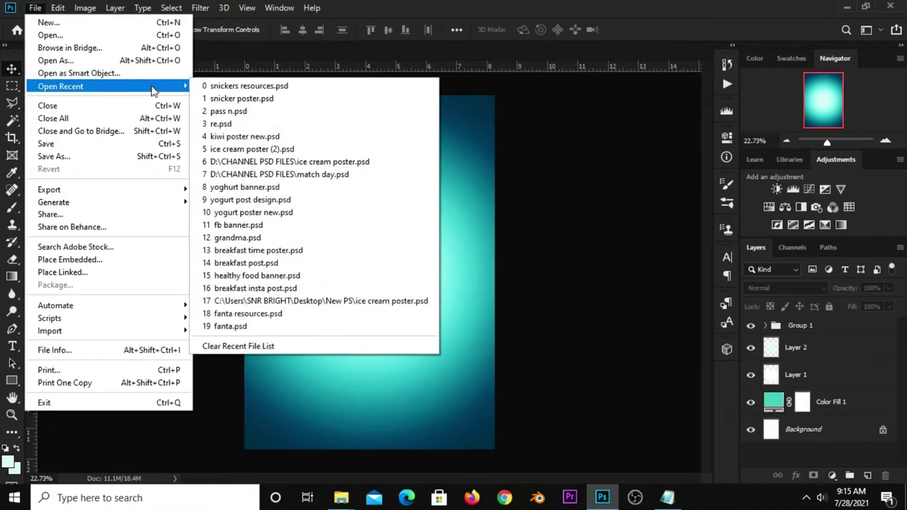
left_click(220, 86)
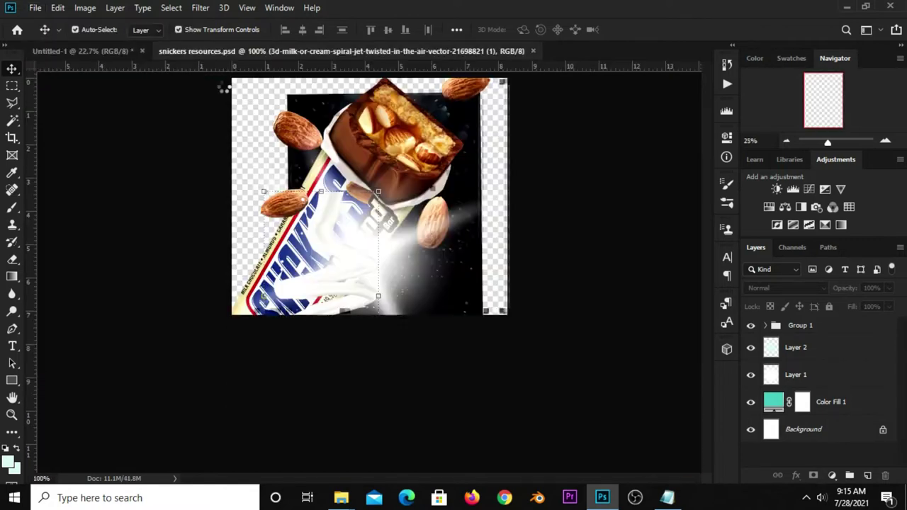
left_click_drag(376, 264, 439, 257)
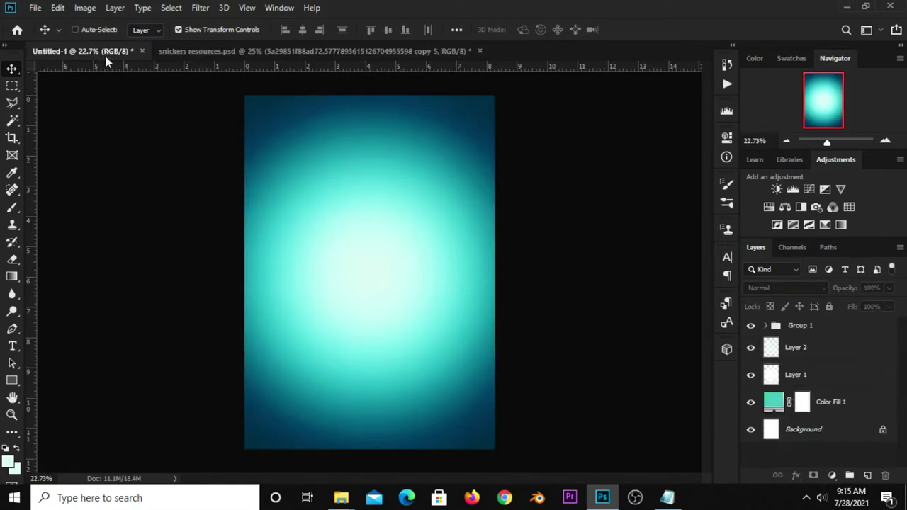
left_click_drag(106, 75, 374, 267)
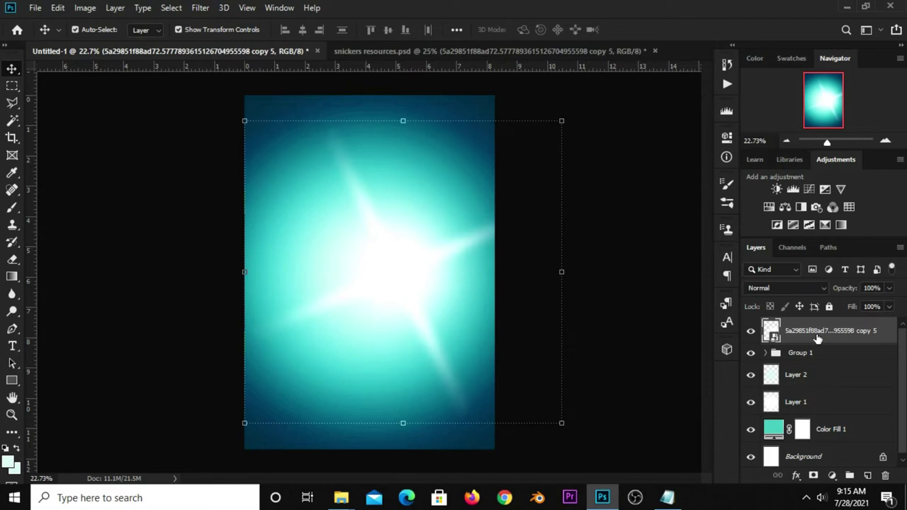
right_click(817, 338)
left_click(655, 138)
Scale the glow to about 81%, move it to the lower-left corner and rotate it −6°
left_click_drag(561, 120, 404, 269)
left_click_drag(324, 344, 289, 426)
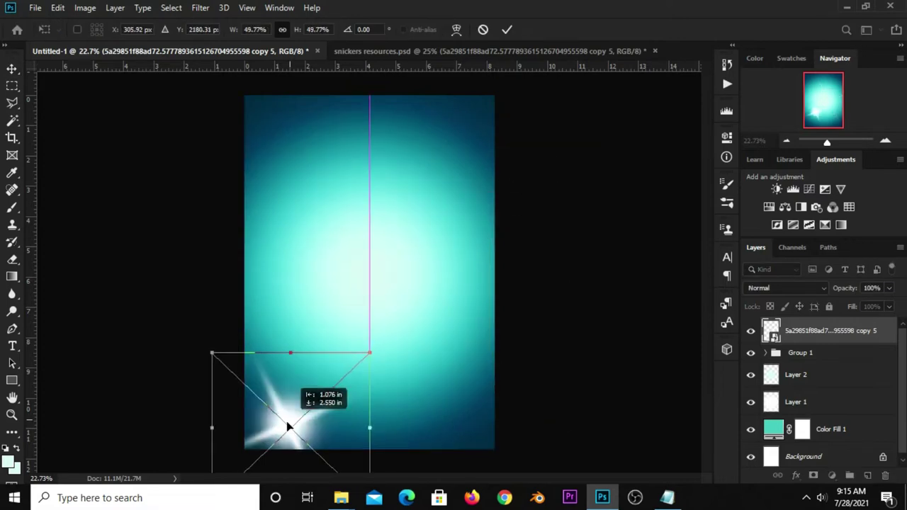
left_click_drag(366, 353, 435, 289)
left_click_drag(328, 366, 301, 373)
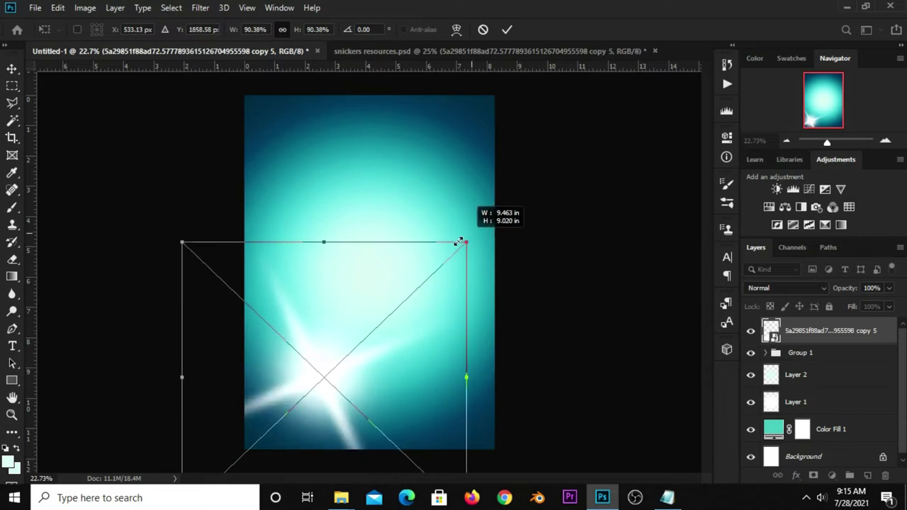
left_click_drag(409, 294, 435, 268)
left_click_drag(330, 374, 327, 383)
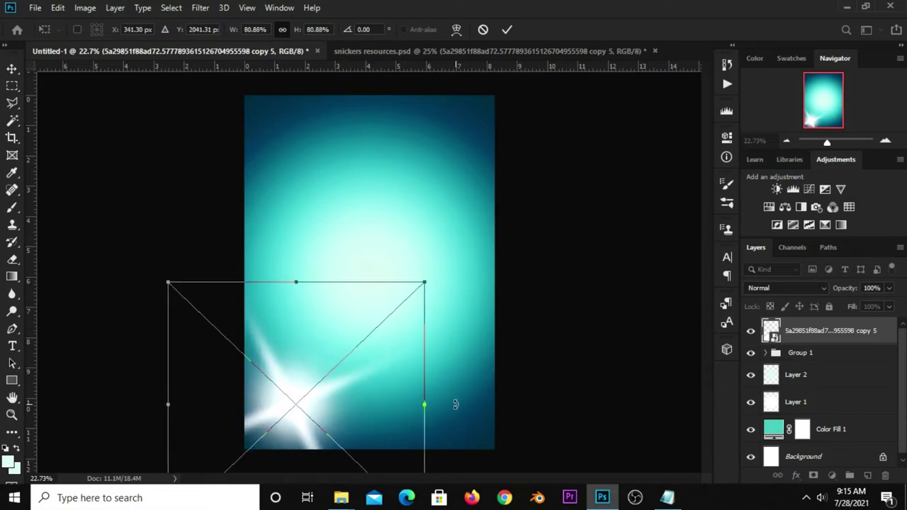
left_click_drag(453, 405, 448, 382)
left_click(506, 31)
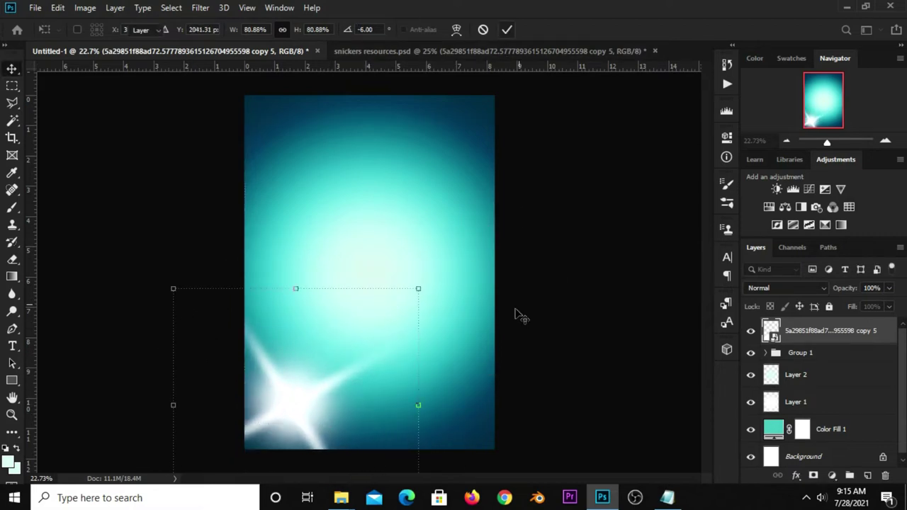
left_click(750, 331)
Set the starburst glow's blend mode to Hard Light
left_click(750, 332)
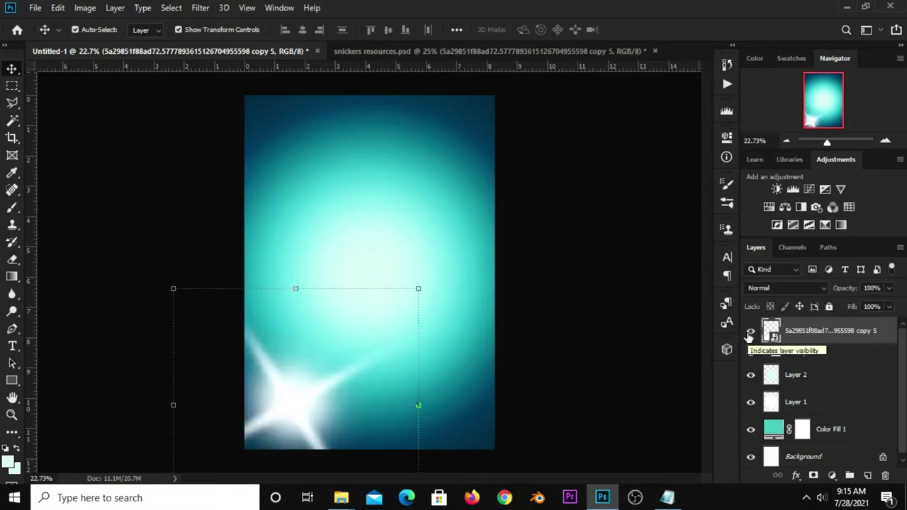
left_click(762, 287)
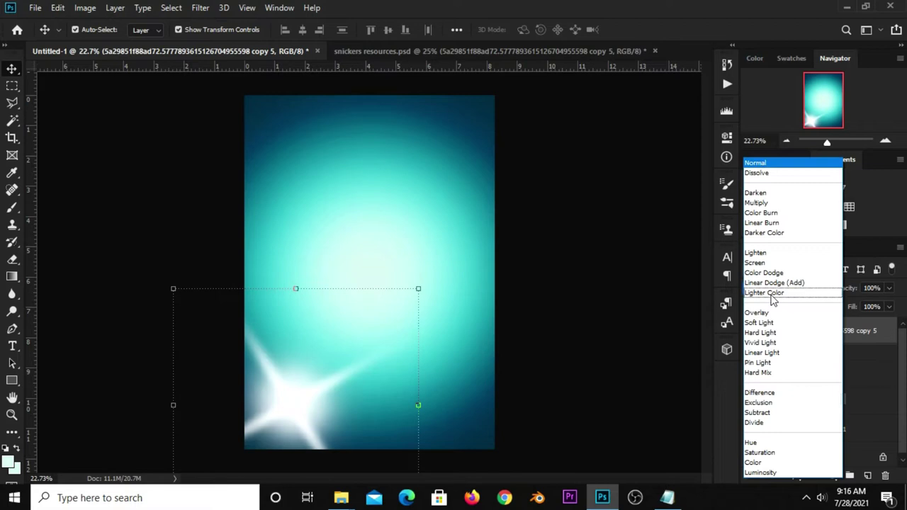
left_click(758, 332)
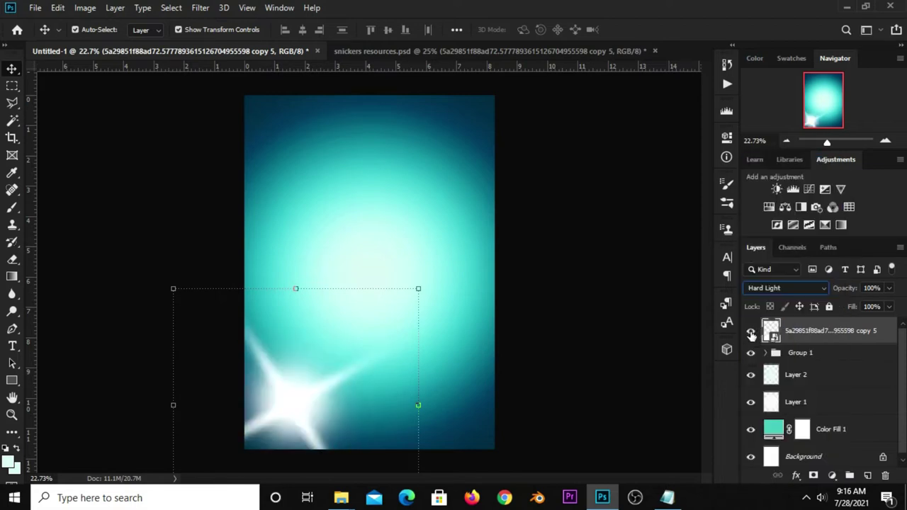
left_click(750, 330)
left_click(750, 331)
Make two starburst copies, rotated about 37° and 61°
key("ctrl+j")
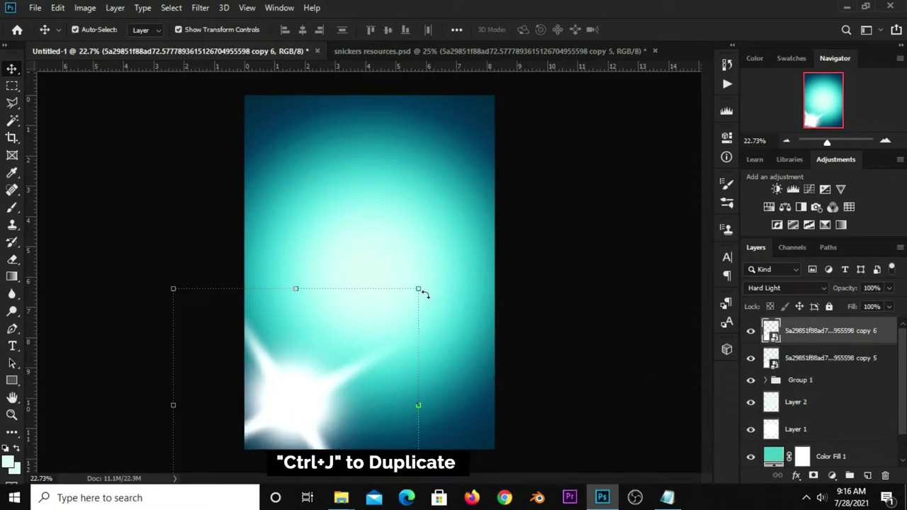
left_click_drag(423, 292, 455, 392)
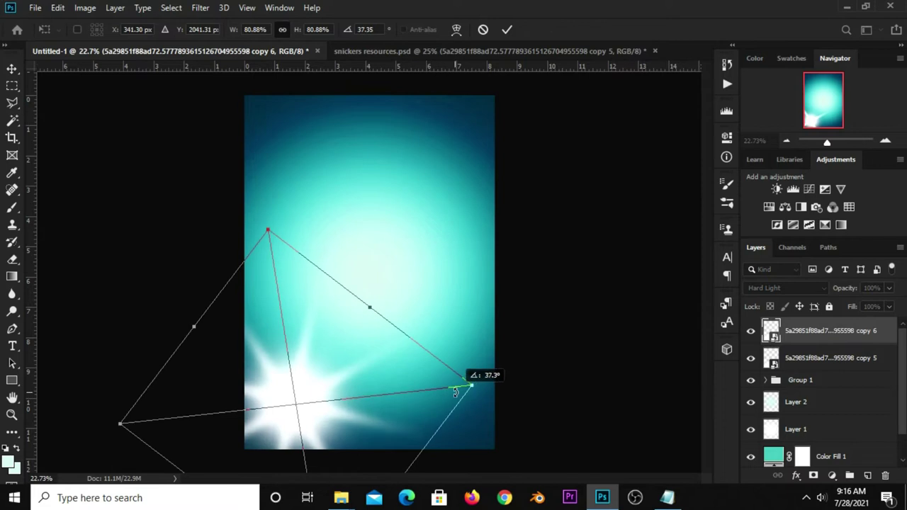
left_click(507, 29)
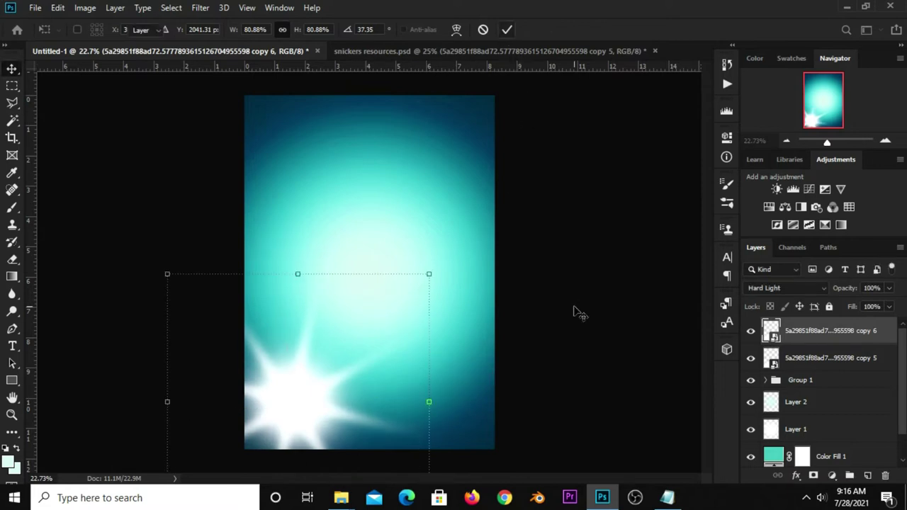
left_click(751, 330)
left_click(751, 331)
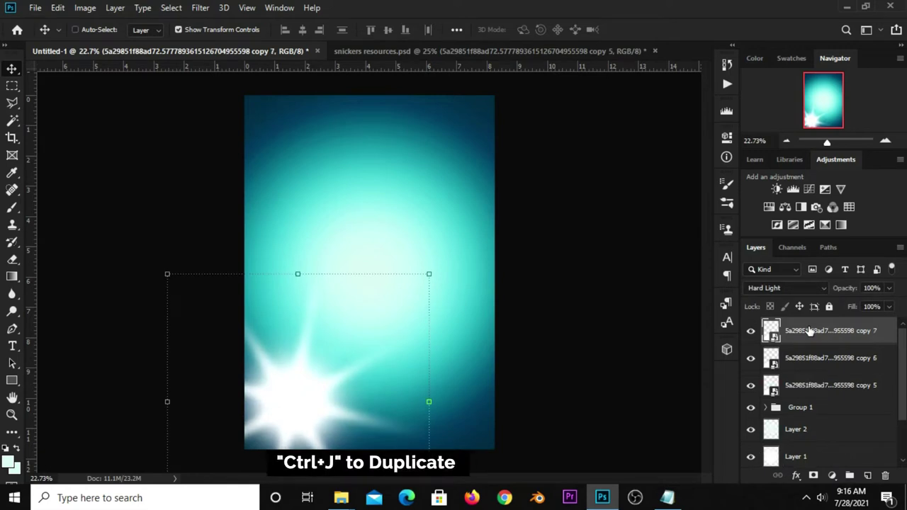
key("ctrl+j")
left_click_drag(428, 275, 486, 323)
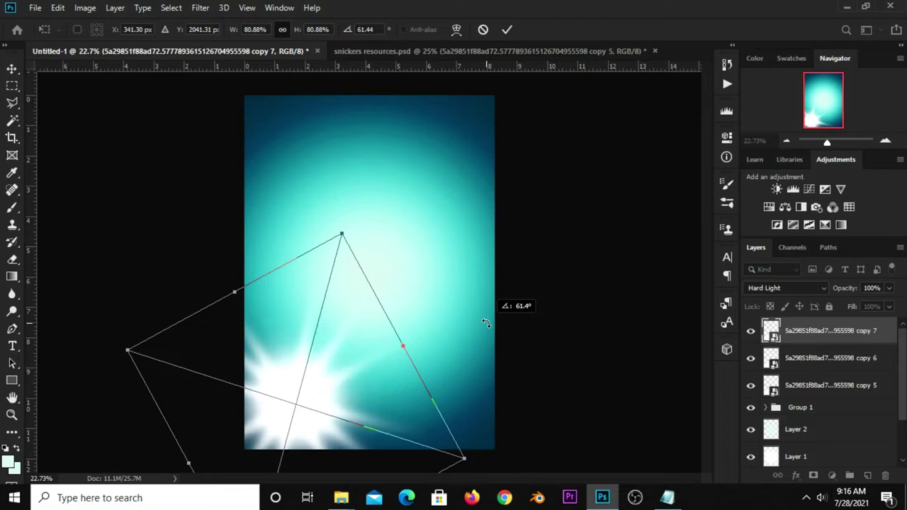
left_click(508, 32)
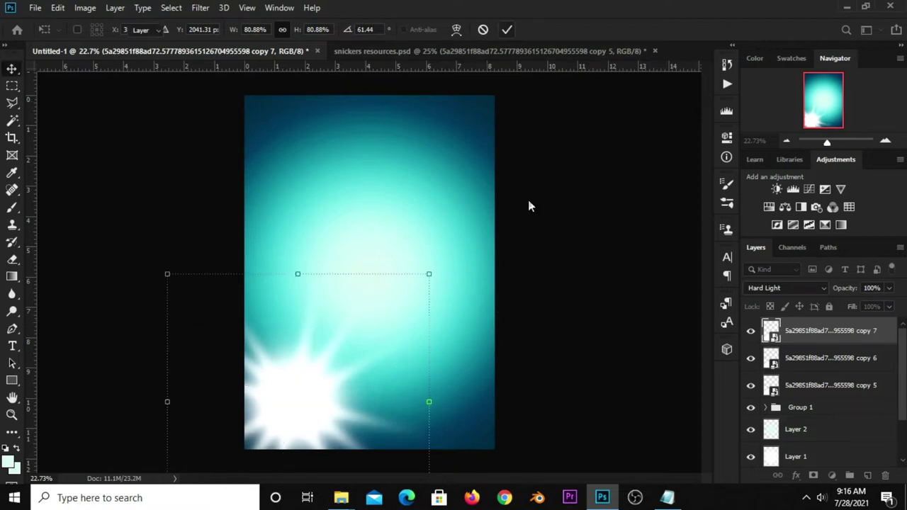
Group the three starburst copies as Group 2, enlarge it to about 108%, then switch to snickers resources.psd
left_click(801, 388, "shift")
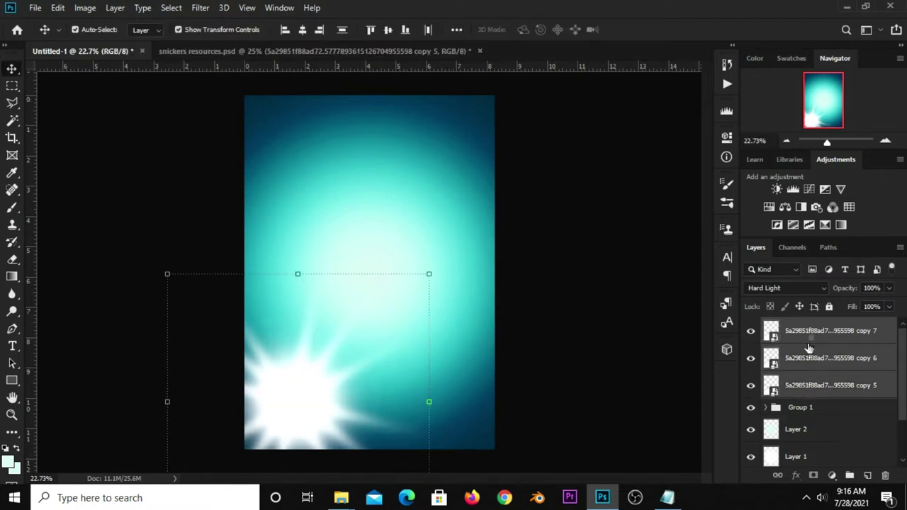
key("ctrl+g")
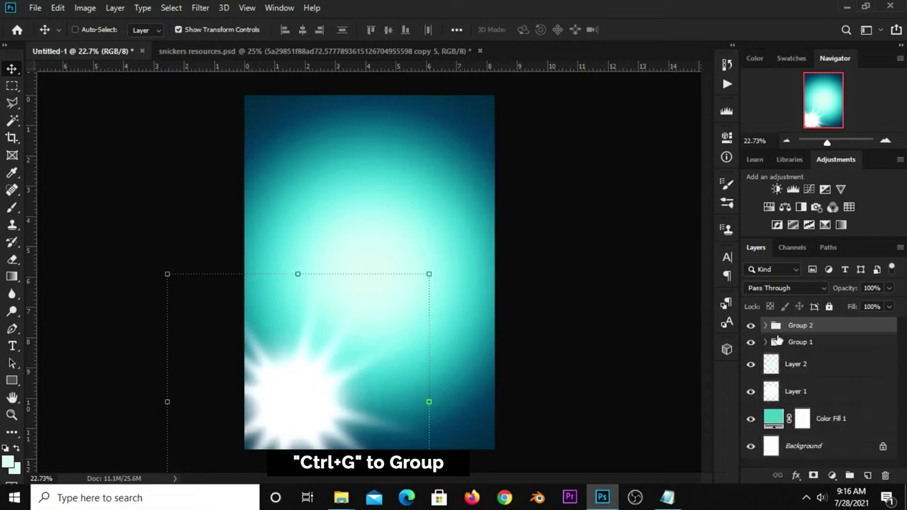
left_click(748, 326)
left_click(750, 325)
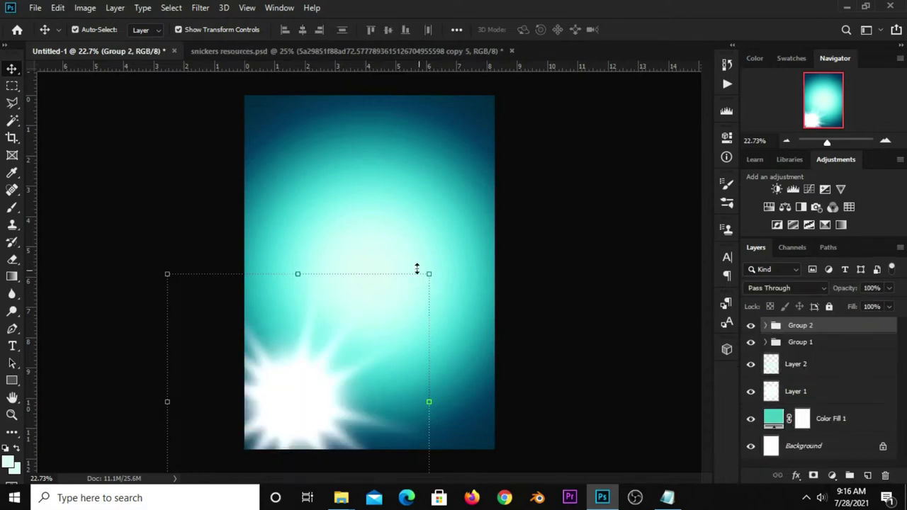
left_click_drag(428, 273, 449, 254)
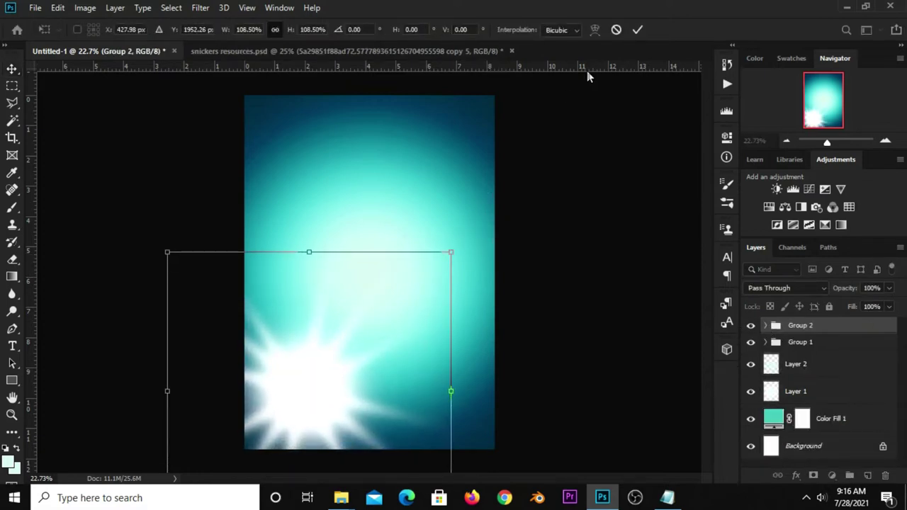
left_click(637, 29)
left_click(608, 269)
left_click_drag(427, 190, 225, 110)
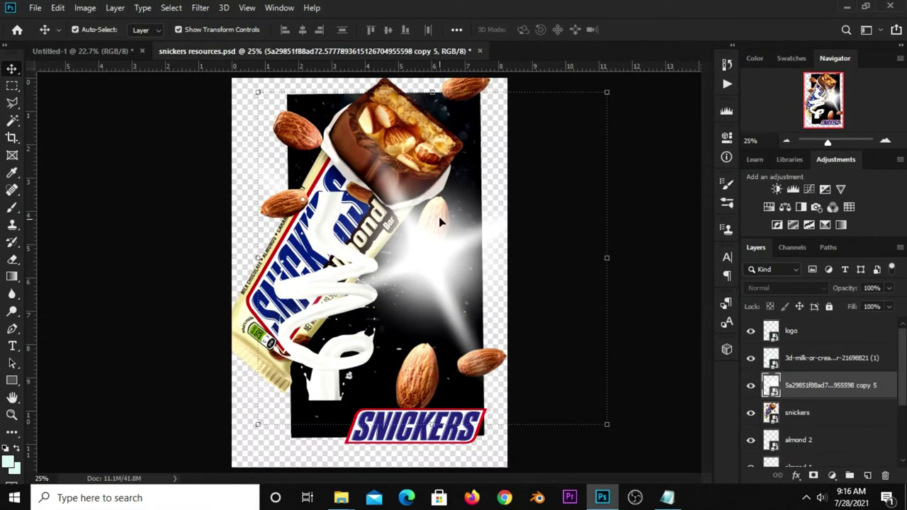
Bring the Snickers Almond bar from the resources file onto the teal poster
left_click(345, 181)
left_click_drag(352, 170, 320, 160)
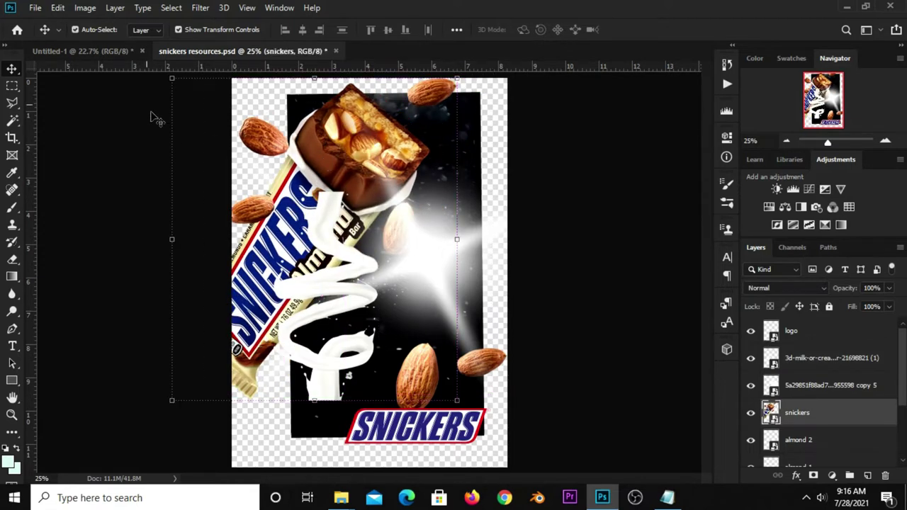
left_click(92, 51)
left_click_drag(297, 213, 386, 249)
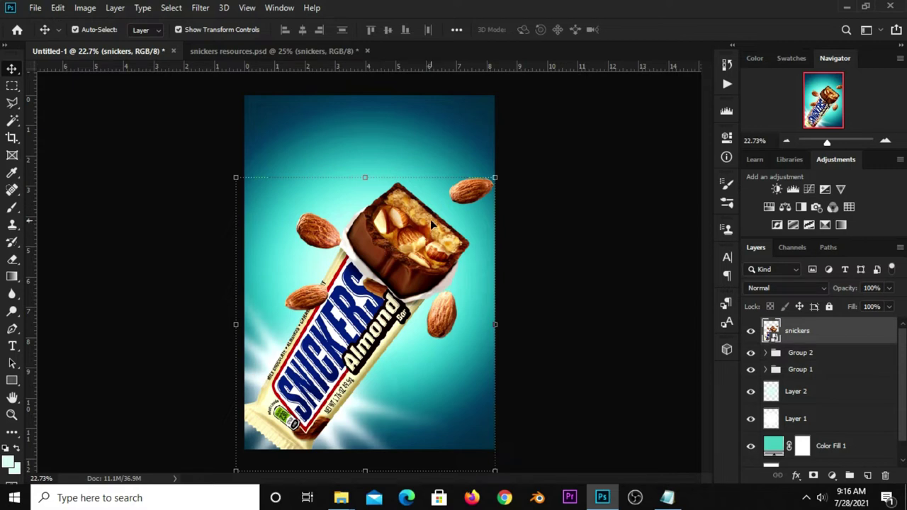
Tilt the Snickers bar about −2.43° and nudge it into place over the glow
key("ctrl+t")
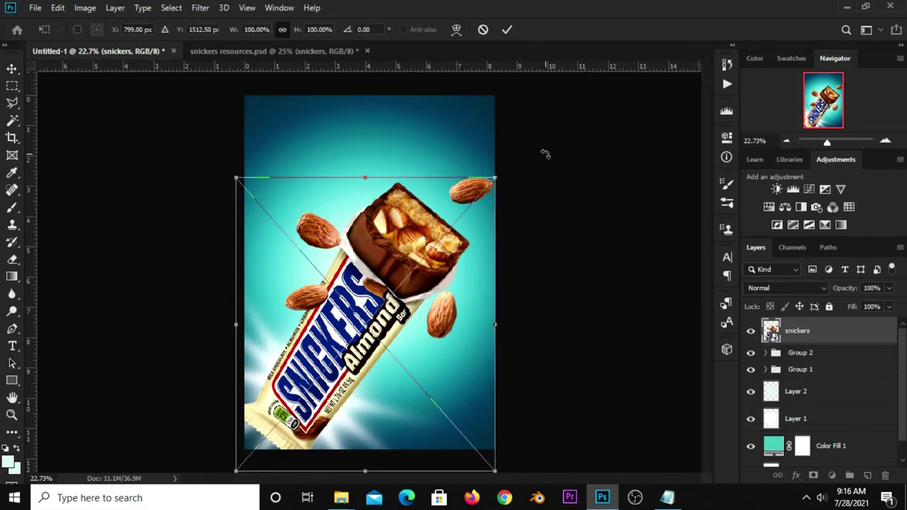
left_click_drag(545, 154, 531, 148)
left_click_drag(405, 239, 401, 235)
left_click(506, 29)
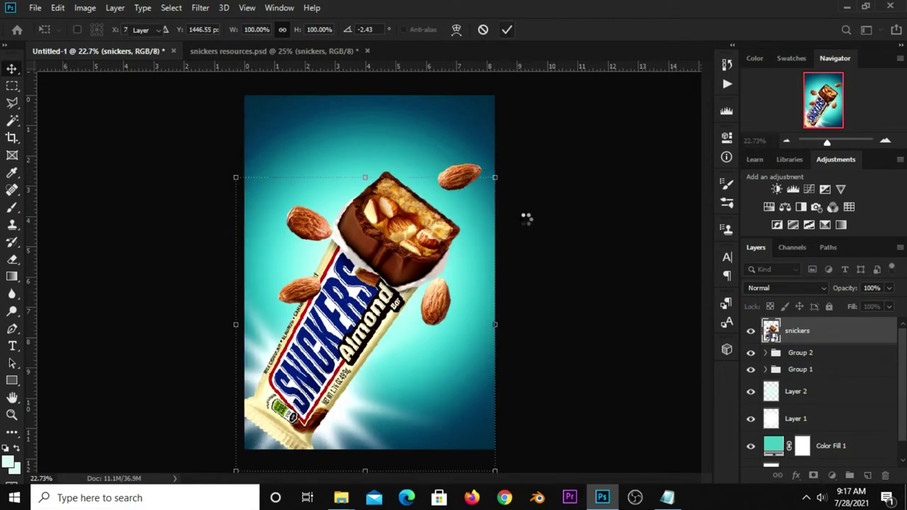
left_click(532, 255)
Copy the milk spiral from the resources file into the poster, placing it up and left
left_click(252, 51)
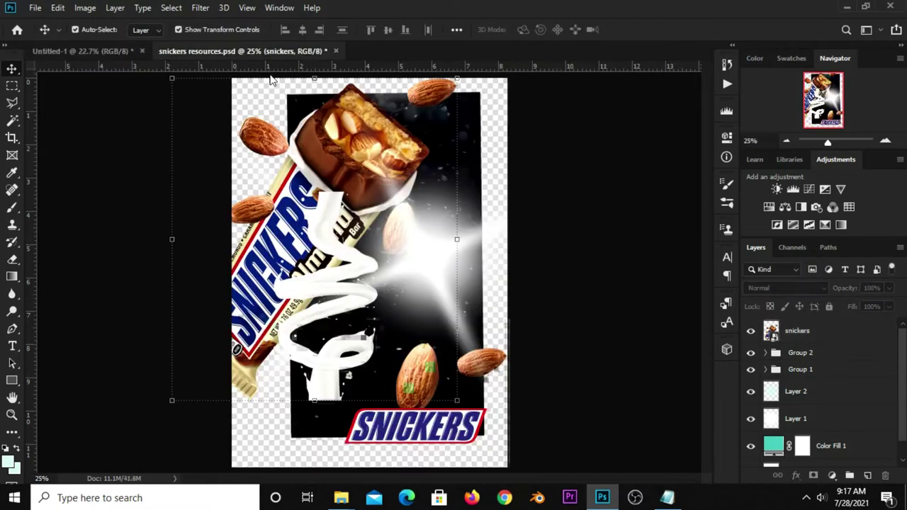
left_click_drag(376, 268, 344, 269)
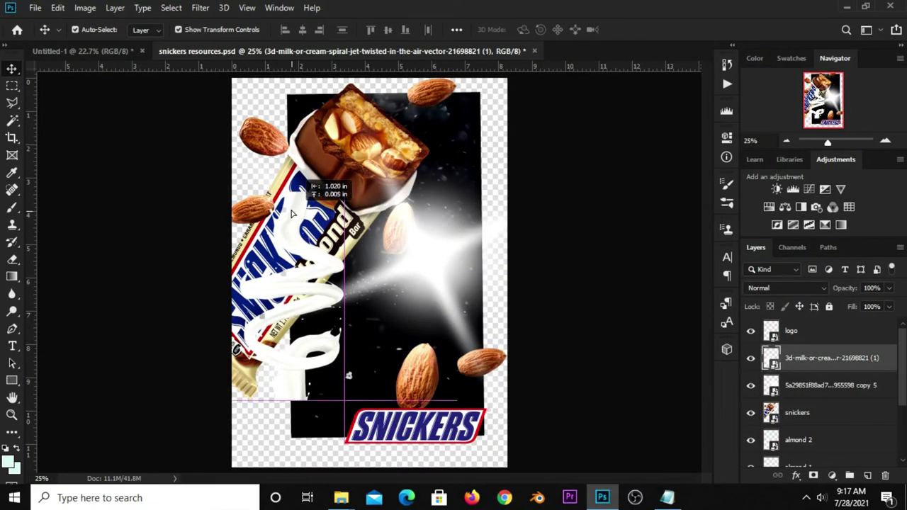
key("ctrl")
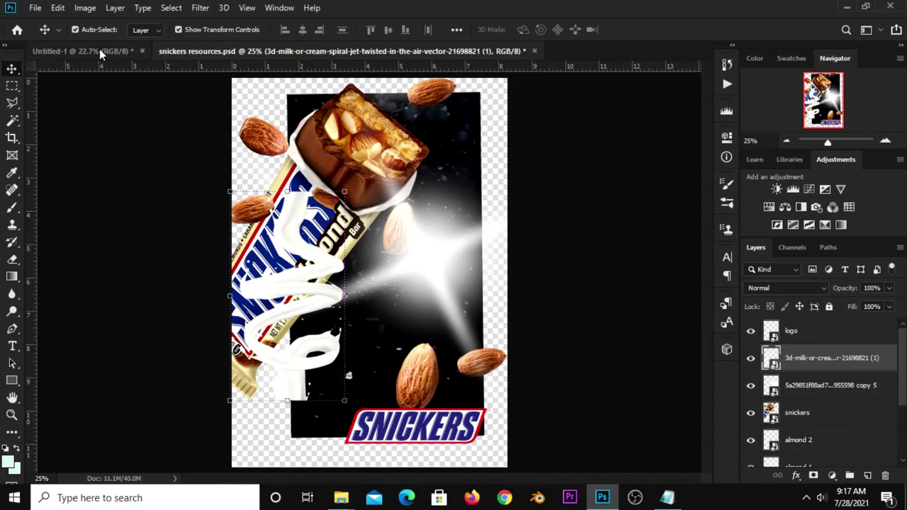
left_click(99, 51)
left_click_drag(248, 205, 251, 207)
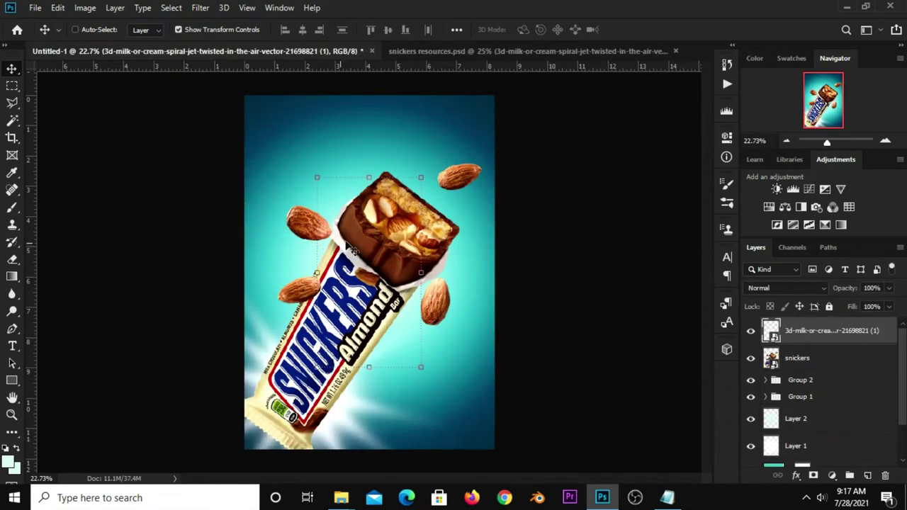
left_click_drag(390, 219, 326, 191)
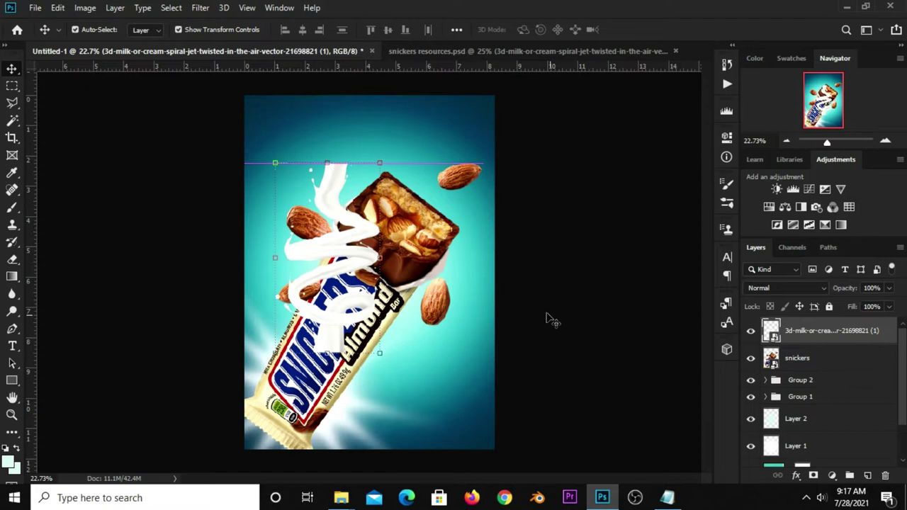
Convert the milk spiral to a Smart Object, then scale it up and rotate it
right_click(812, 330)
left_click(649, 142)
key("ctrl+t")
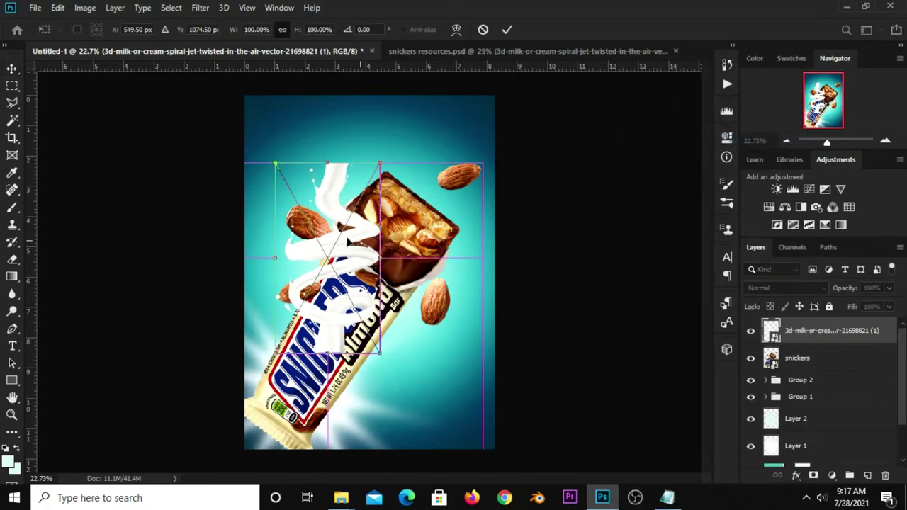
left_click_drag(328, 163, 327, 85)
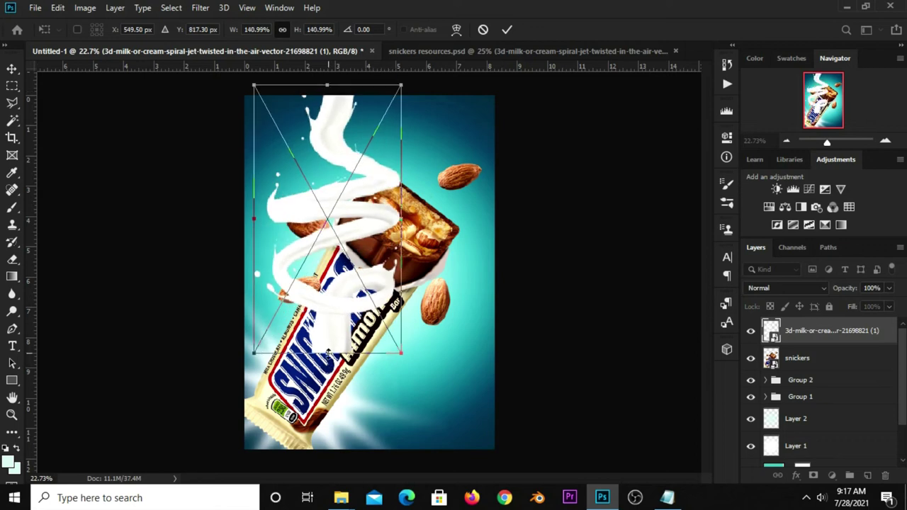
left_click_drag(328, 352, 328, 411)
left_click_drag(466, 125, 480, 85)
mouse_move(274, 396)
left_mouse_down()
mouse_move(279, 418)
mouse_move(270, 462)
left_mouse_up()
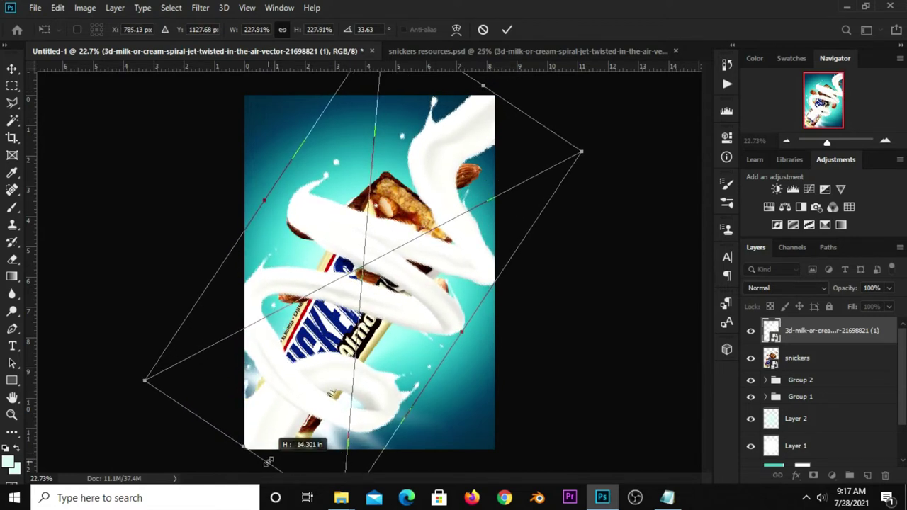
Fine-tune the milk spiral's size and position, about 228% and 34°, and commit
left_click_drag(336, 306, 343, 312)
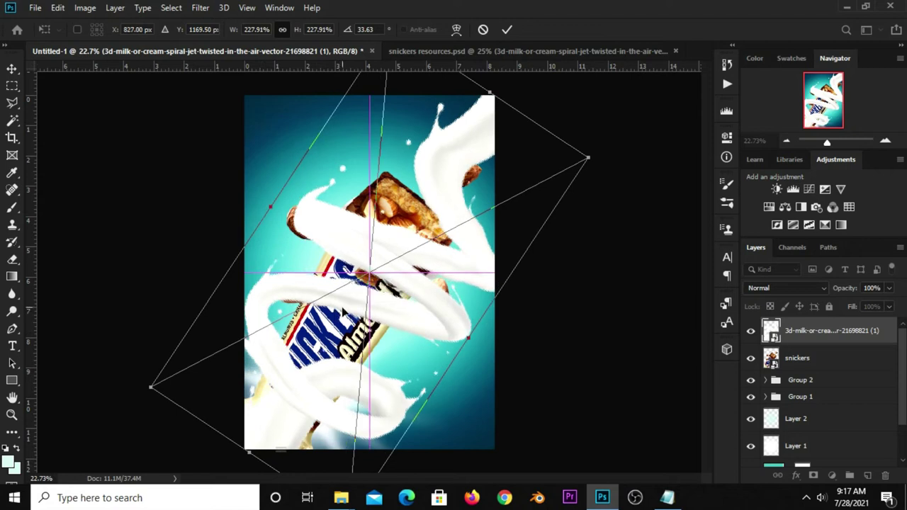
key("ctrl+minus")
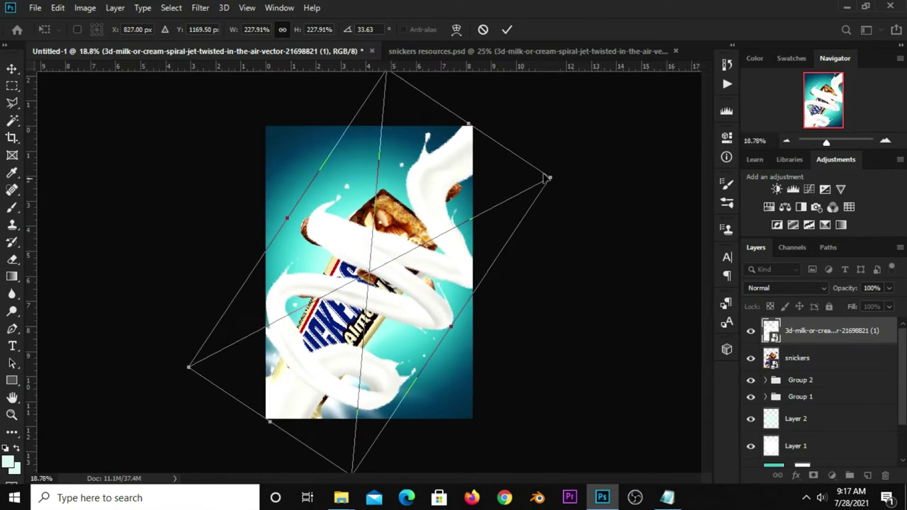
left_click_drag(549, 177, 546, 166)
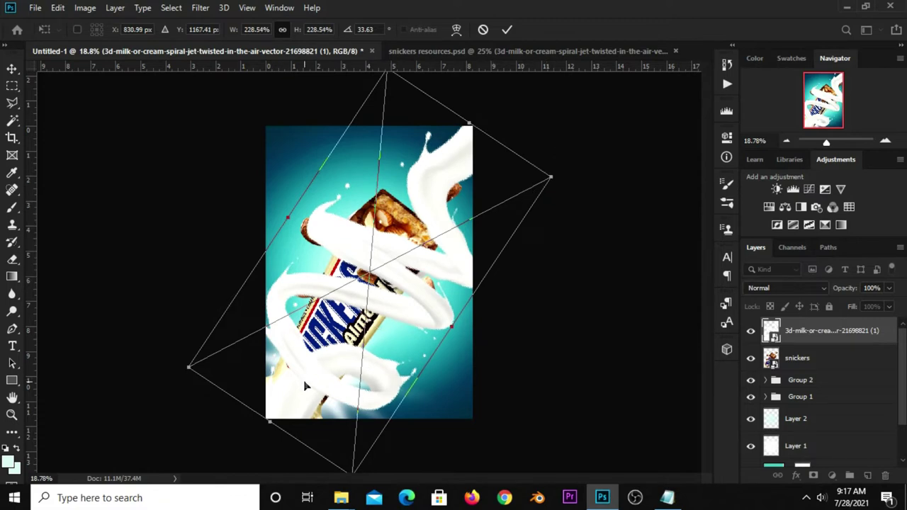
key("Left")
key("Left")
key("Left")
key("Up")
key("Up")
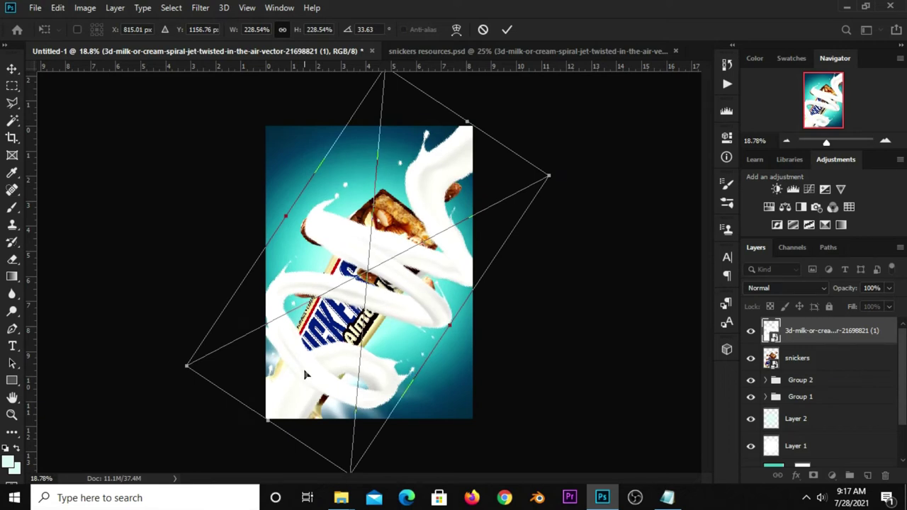
left_click(506, 29)
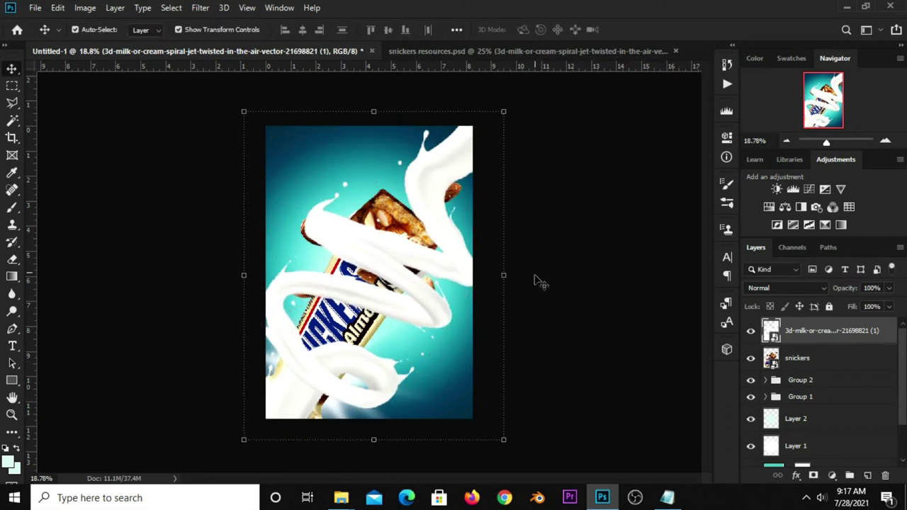
Shift the milk spiral over the Snickers bar and toggle its visibility to compare
left_click(305, 384)
left_click_drag(266, 405, 288, 398)
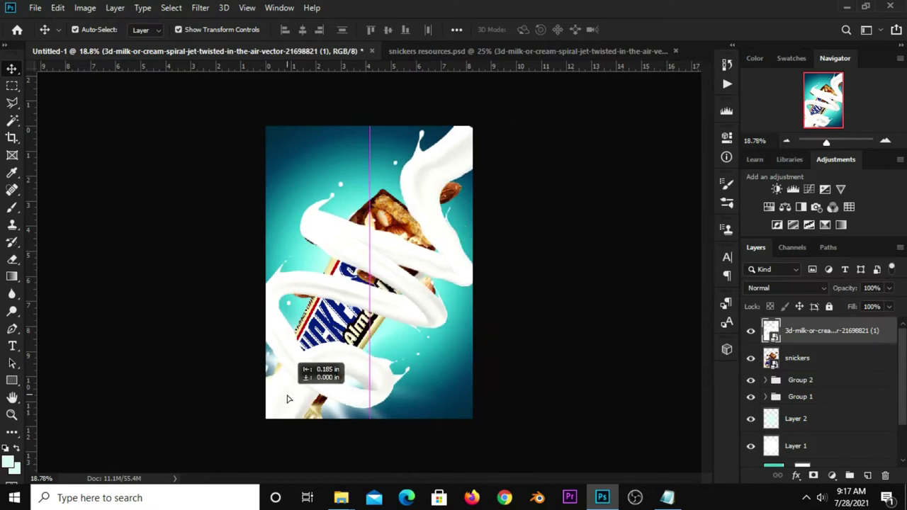
left_click_drag(288, 398, 289, 395)
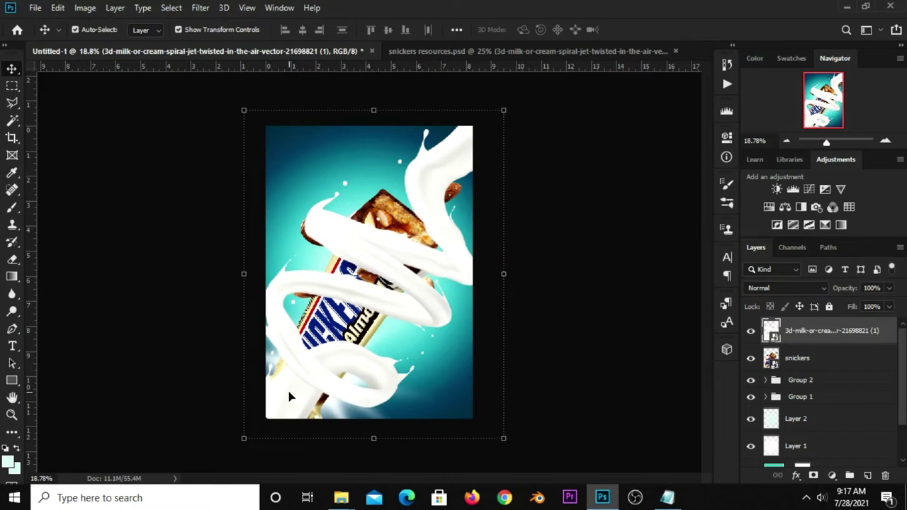
left_click(751, 333)
left_click(751, 332)
Restack the snickers layer above the milk spiral layer and check the result
left_click_drag(798, 360, 792, 320)
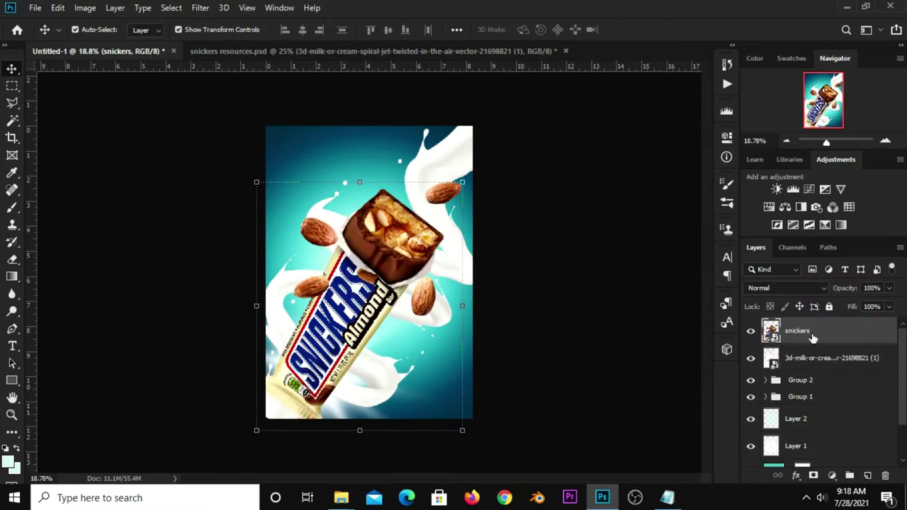
left_click(545, 290)
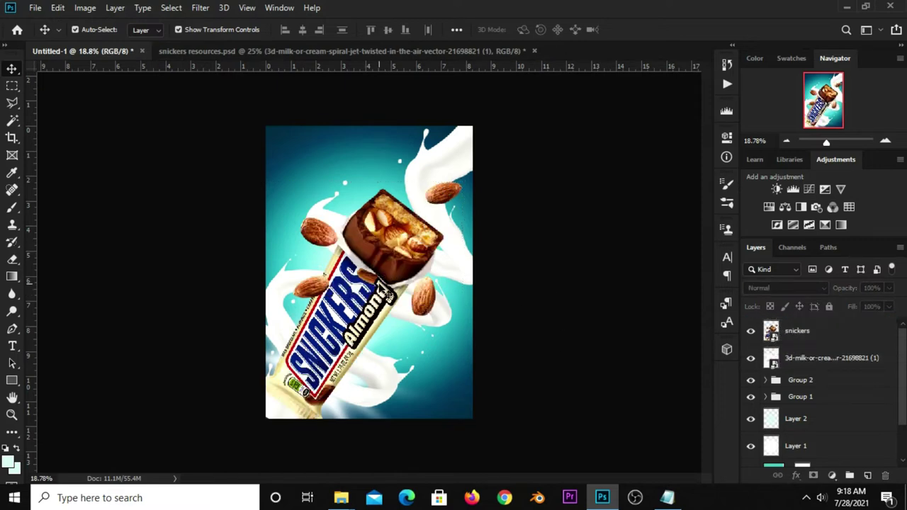
key("ctrl+plus")
left_click(386, 278, "ctrl")
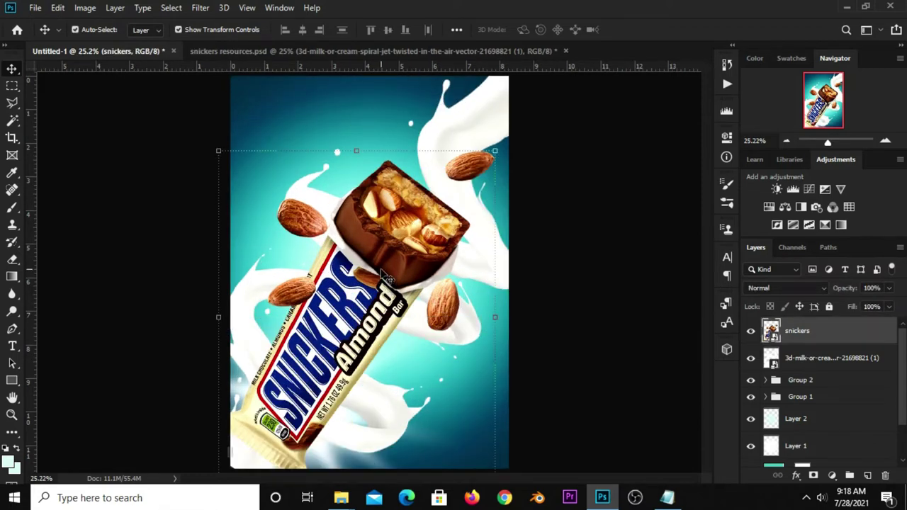
left_click(750, 331)
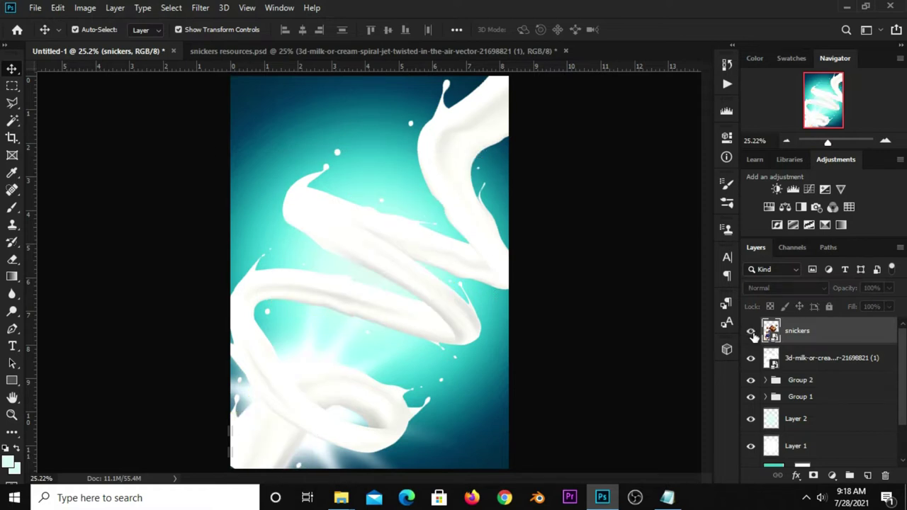
left_click(750, 331)
Lower the snickers layer opacity to 4% and add a white layer mask
left_click(888, 287)
left_click_drag(891, 304, 852, 307)
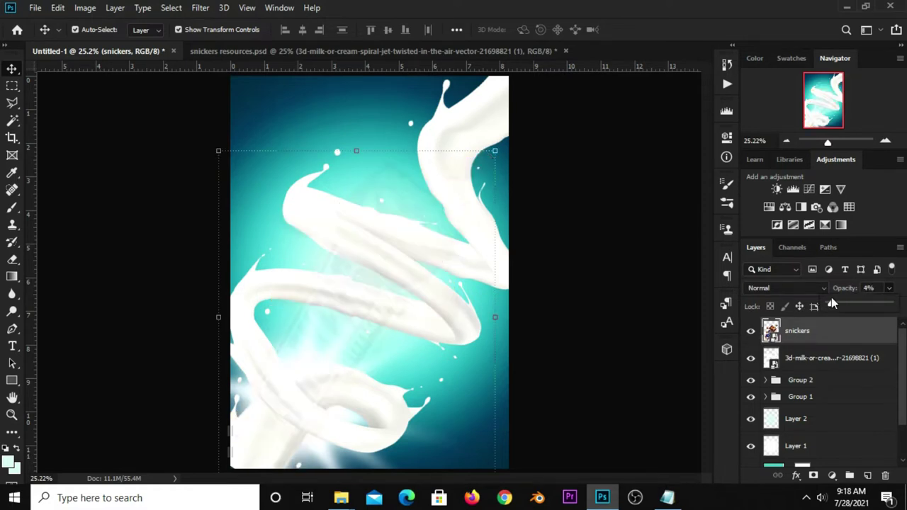
scroll(288, 430, "up", 2)
scroll(279, 435, "up", 2)
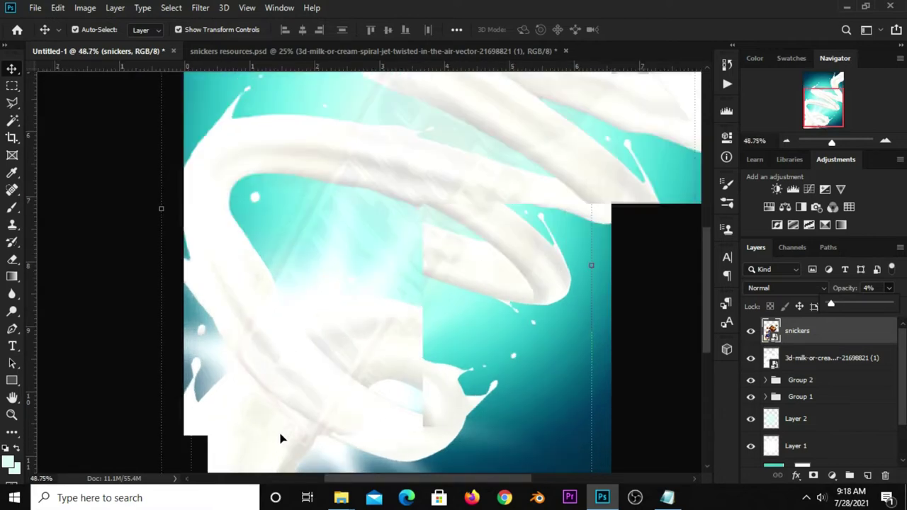
scroll(279, 435, "up", 1)
scroll(296, 413, "up", 2)
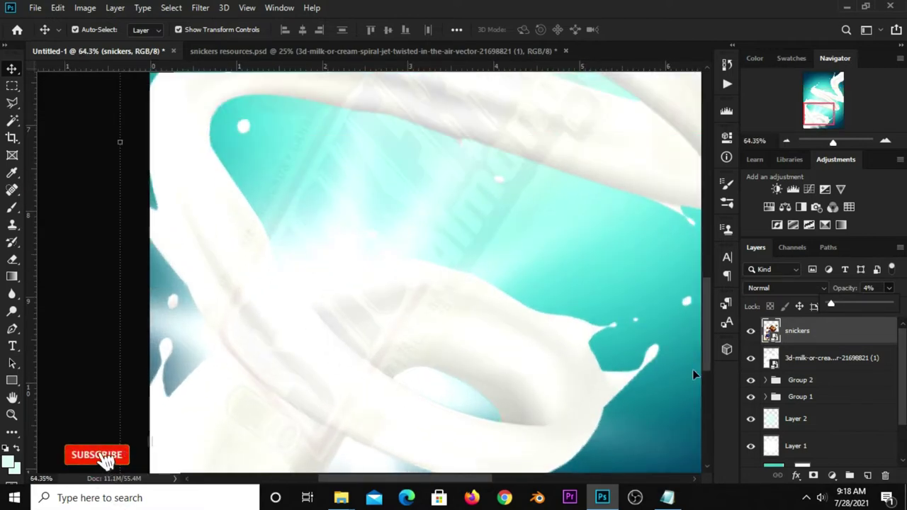
left_click(793, 338)
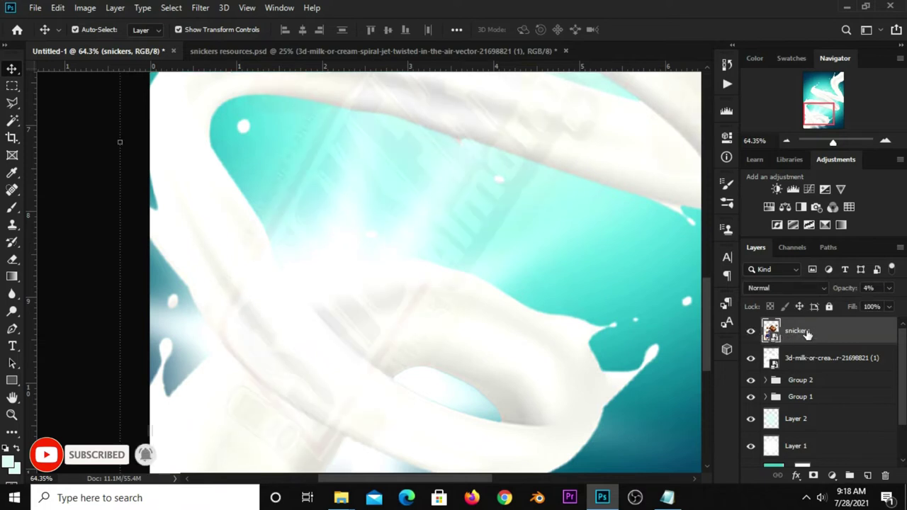
left_click(812, 476)
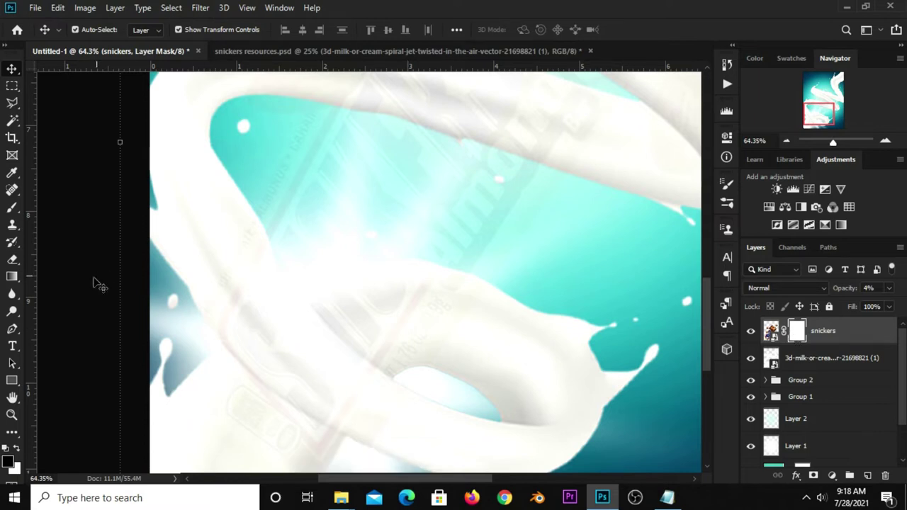
Start a Pen path with curved anchors along the milk ribbon's upper edge
left_click_drag(12, 330, 51, 333)
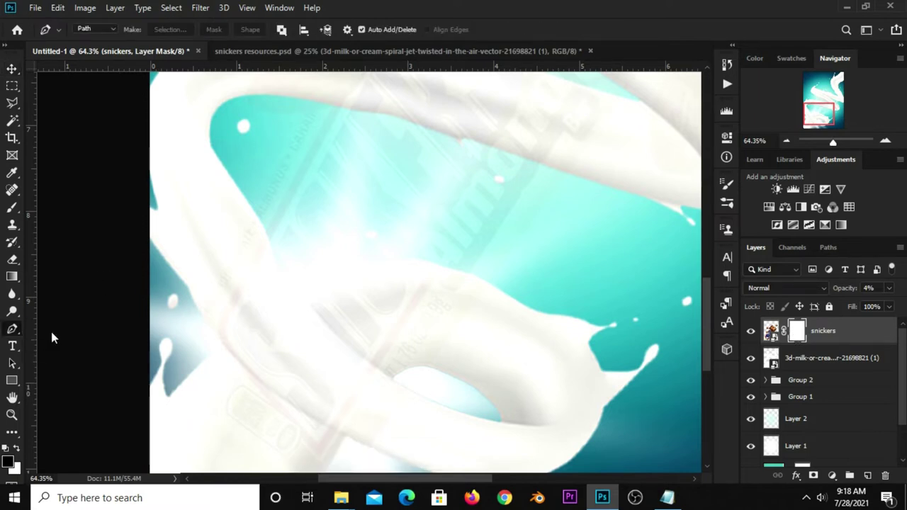
scroll(202, 300, "up", 2)
scroll(203, 299, "up", 3)
scroll(206, 306, "up", 2)
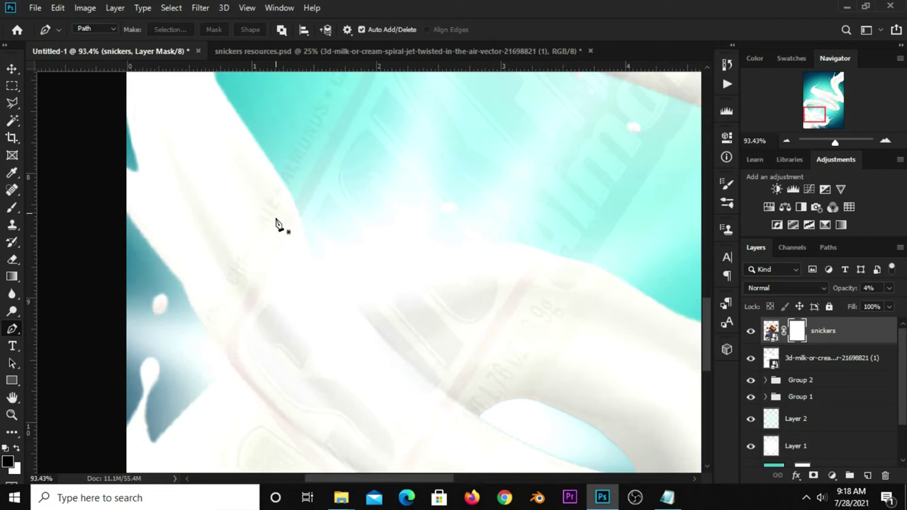
left_click(272, 166)
left_click(307, 248)
left_click_drag(292, 211, 296, 210)
Extend and curve the path down the milk ribbon's edge across the bar
left_click(473, 417)
left_click_drag(405, 349, 392, 354)
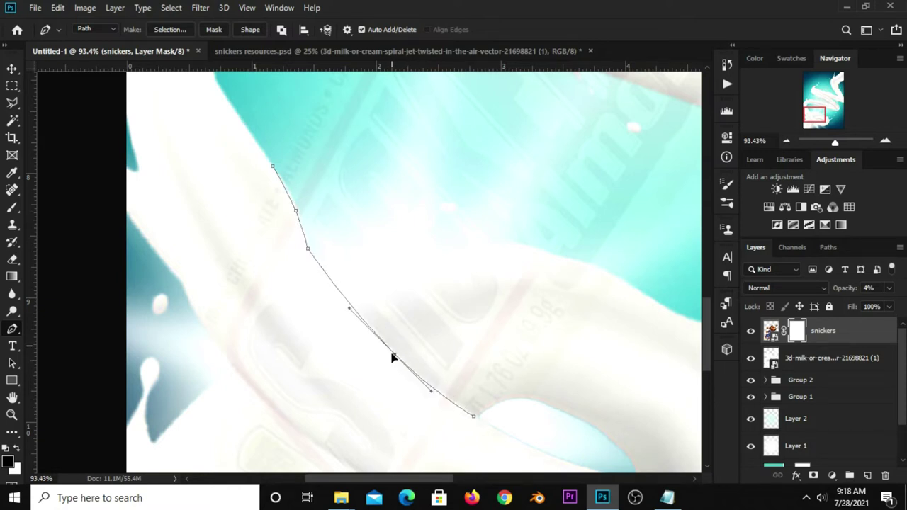
left_click(337, 290)
left_click_drag(337, 289, 334, 291)
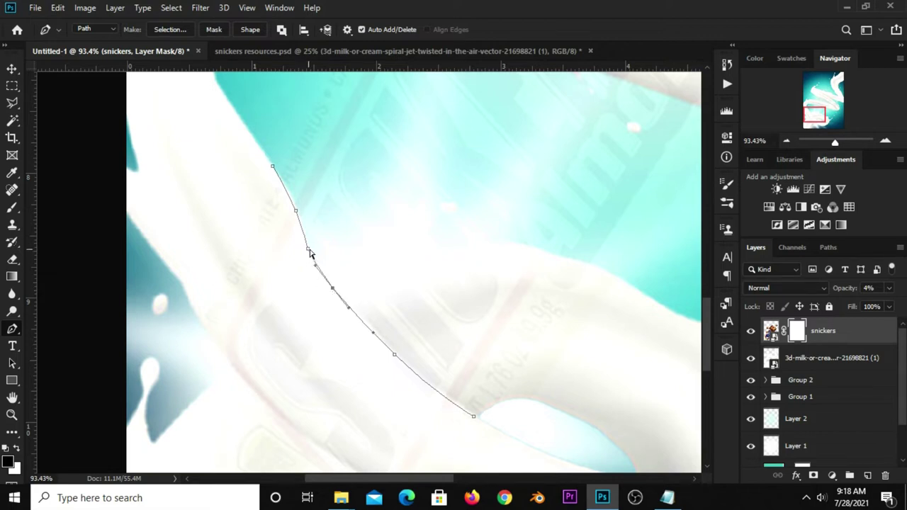
left_click_drag(310, 250, 312, 250)
left_click(453, 411, "ctrl")
left_click_drag(456, 409, 460, 408)
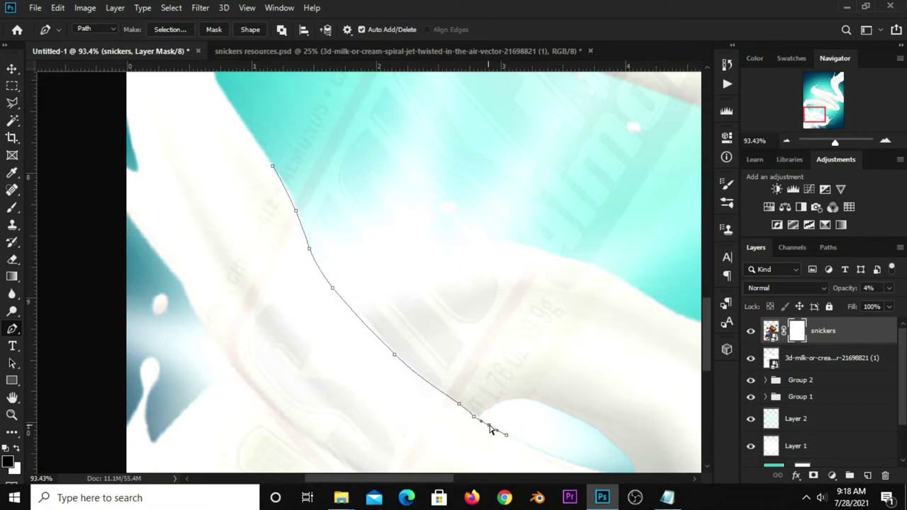
left_click_drag(709, 342, 711, 359)
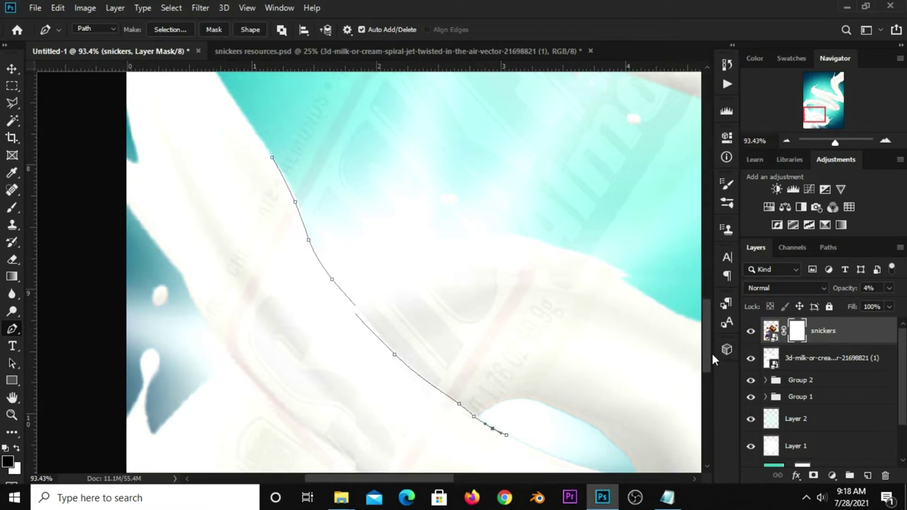
Trace the ribbon's lower edge back up toward the starting anchor
left_click(460, 446)
left_click(384, 410)
left_click_drag(417, 426, 412, 426)
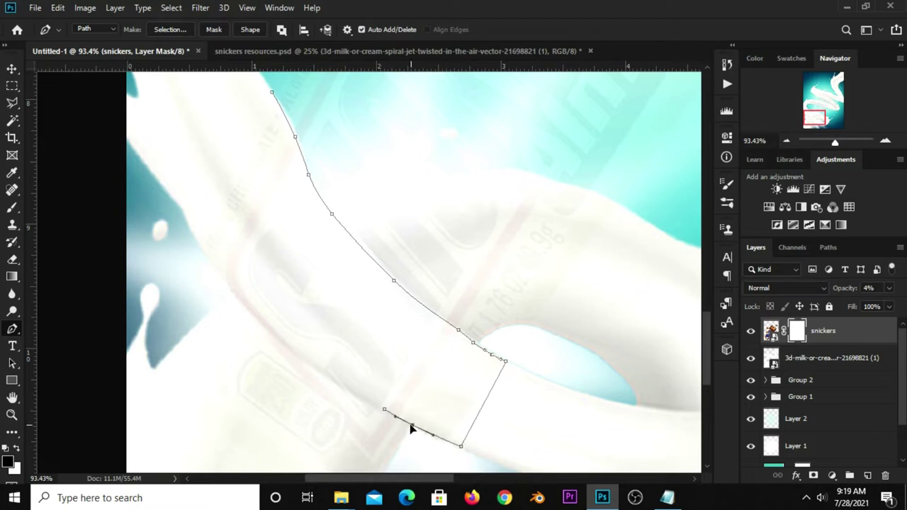
left_click(253, 313)
left_click_drag(297, 350, 293, 354)
left_click(204, 249)
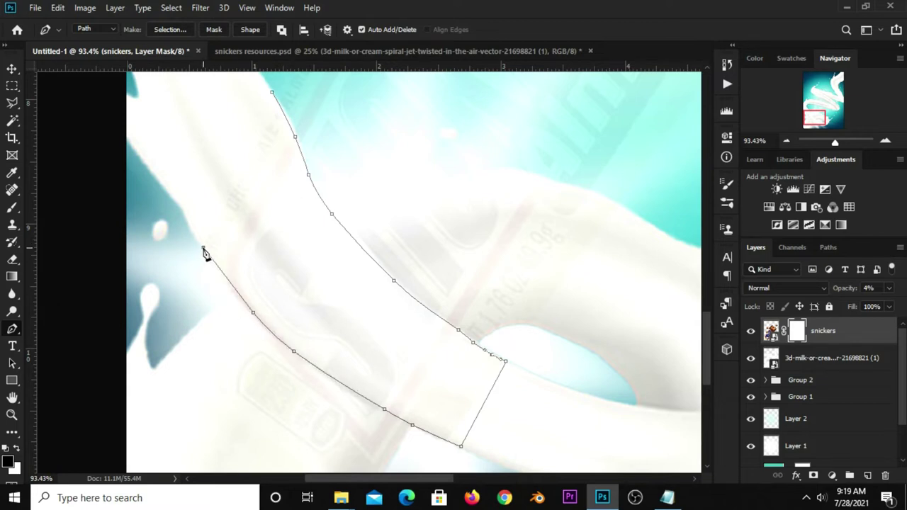
left_click_drag(228, 285, 225, 286)
left_click(253, 316, "ctrl")
left_click(253, 317, "ctrl")
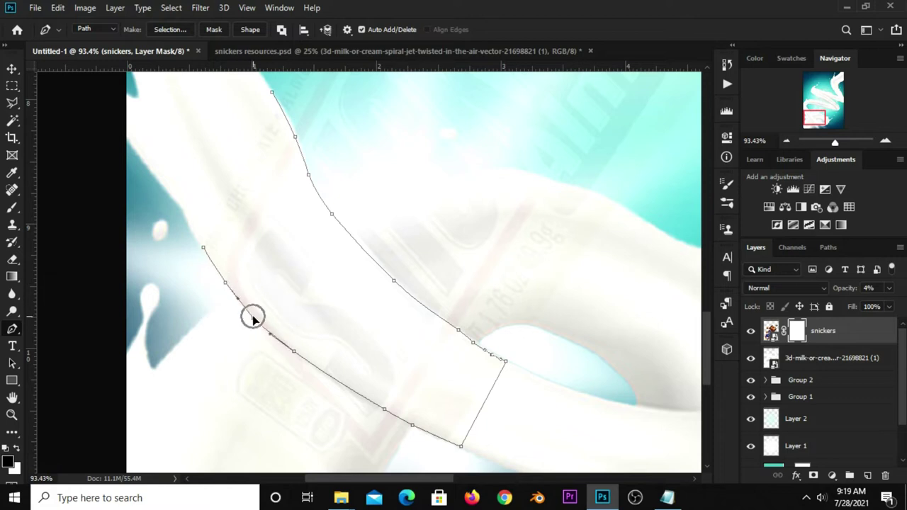
left_click(194, 228)
Close the milk-ribbon path and turn it into a selection with 0.1 feather
left_click(272, 93)
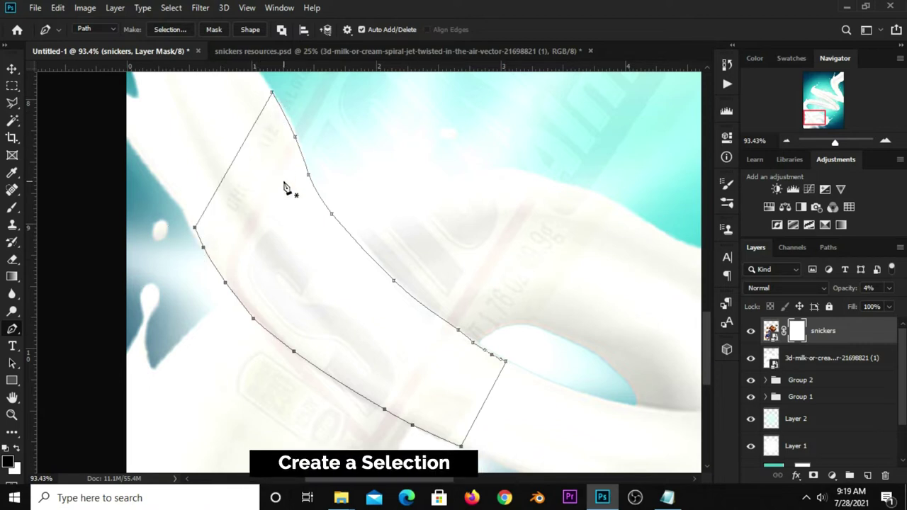
right_click(284, 185)
left_click(314, 242)
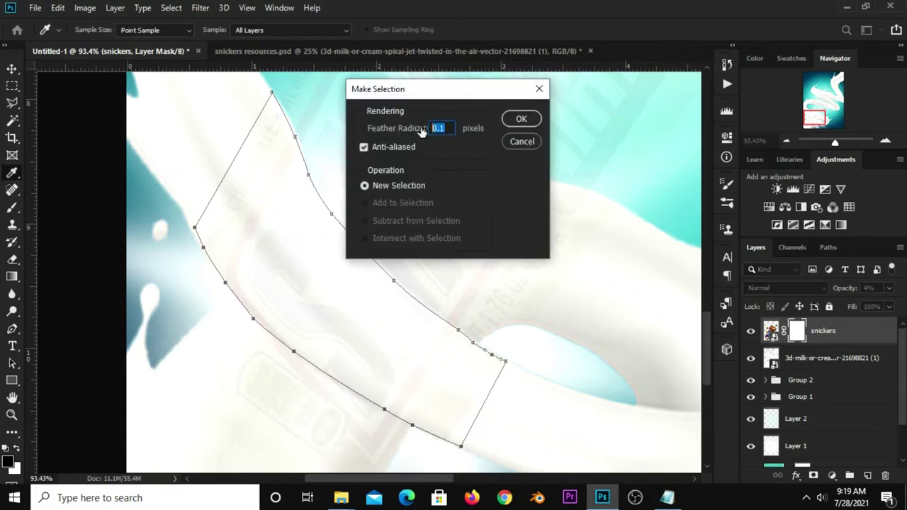
left_click(520, 120)
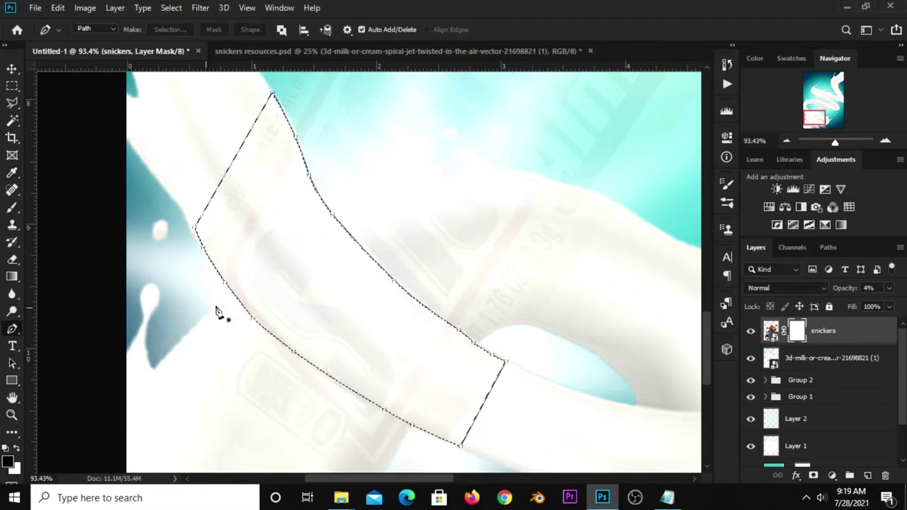
Set the foreground colour to black 000000
key("i")
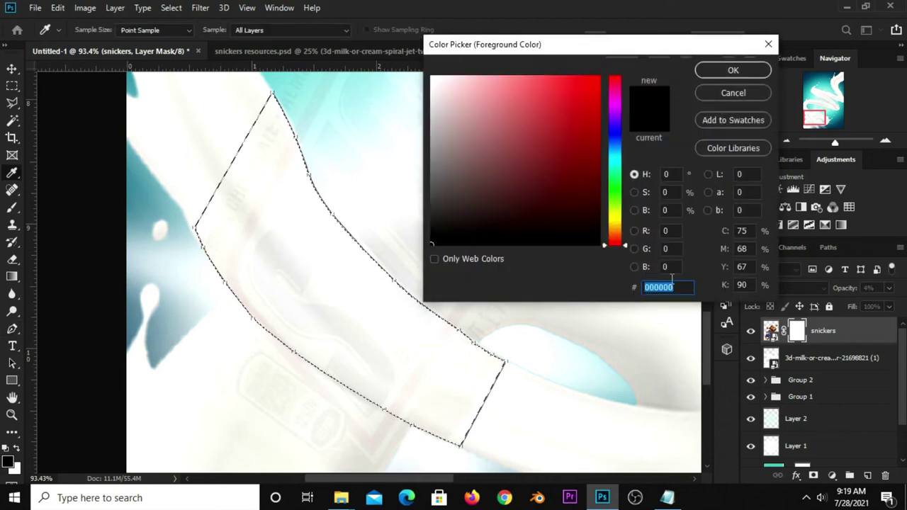
left_click(726, 71)
key("p")
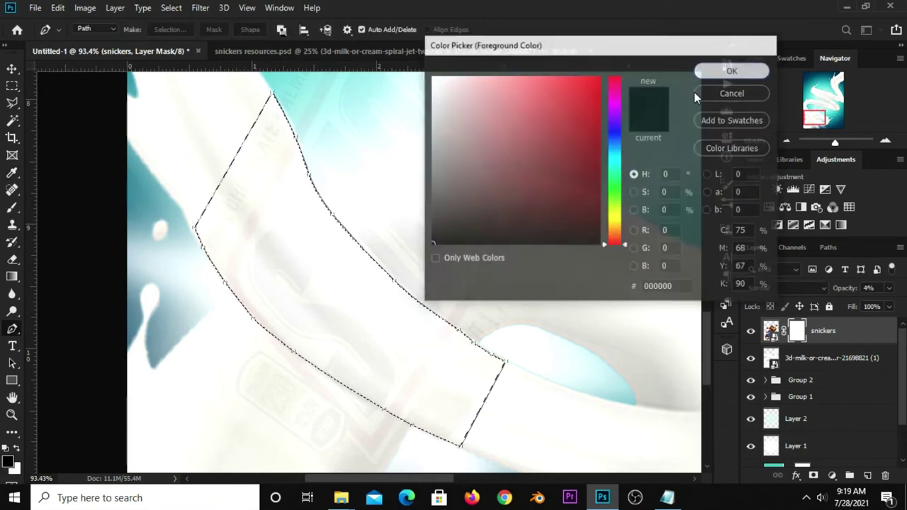
Fill the selection on the snickers mask with the black foreground colour, then deselect
left_click(12, 87)
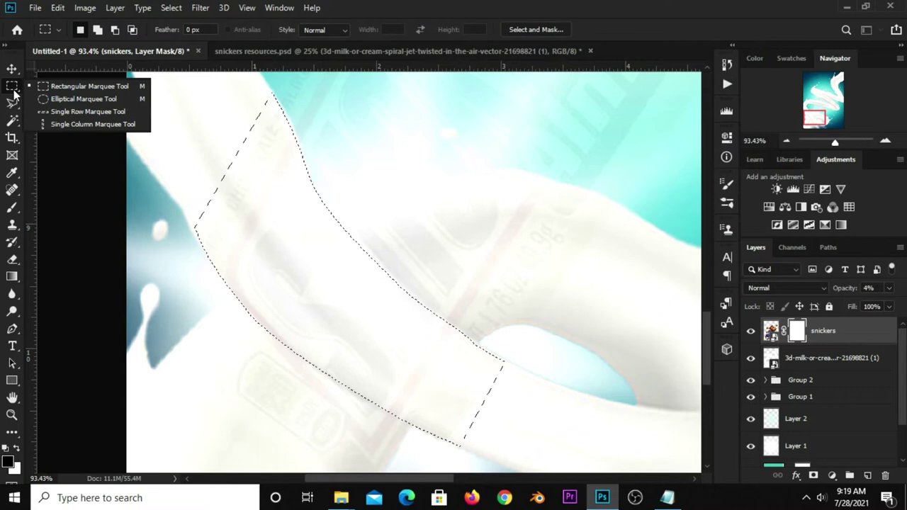
left_click(70, 87)
right_click(338, 288)
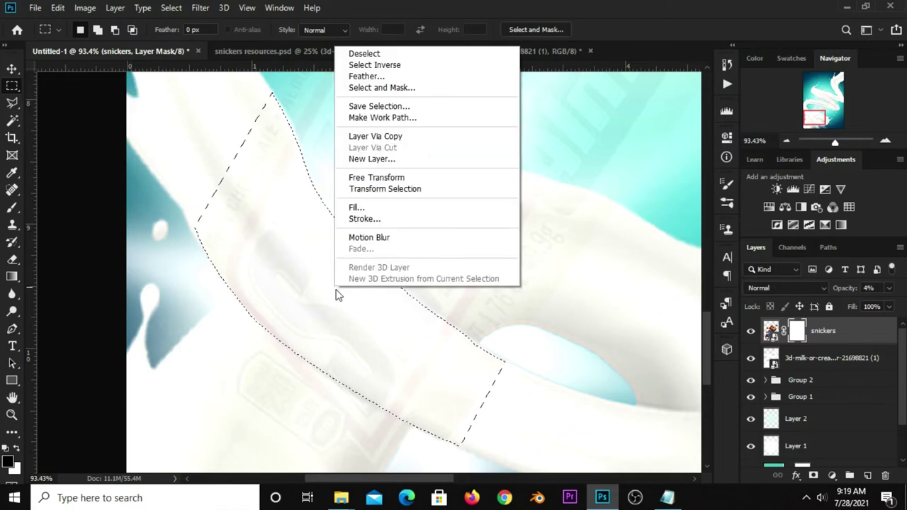
left_click(376, 208)
left_click(467, 115)
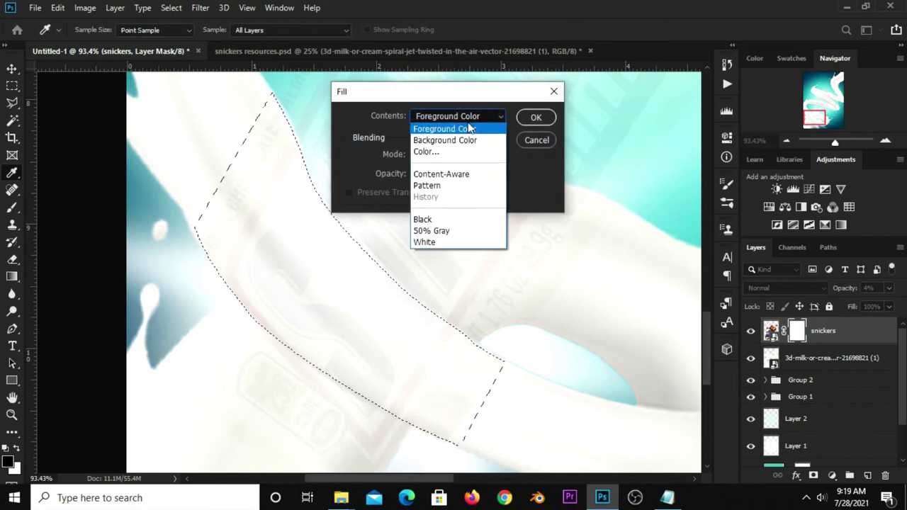
left_click(463, 129)
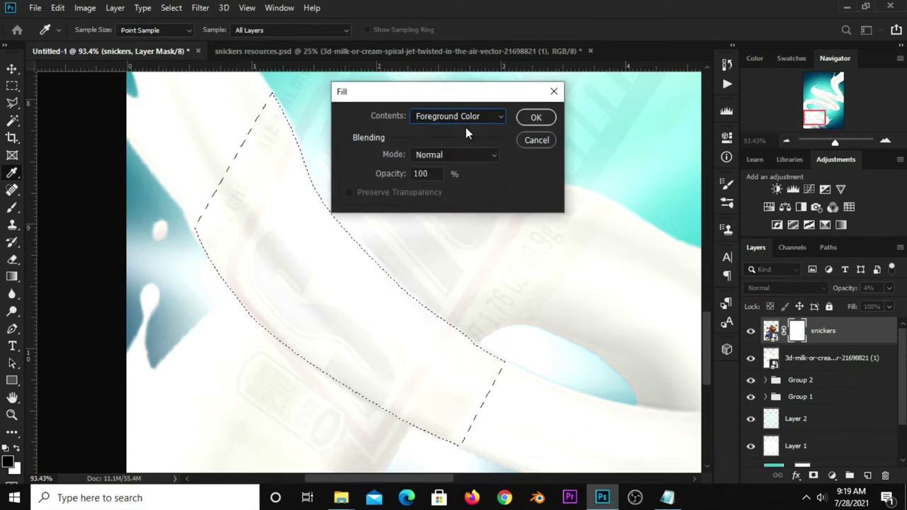
left_click(529, 117)
key("m")
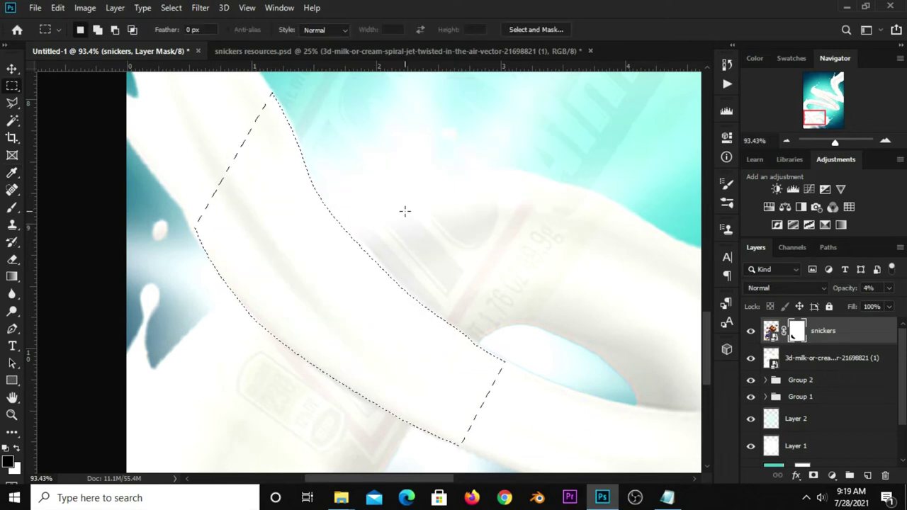
key("ctrl+d")
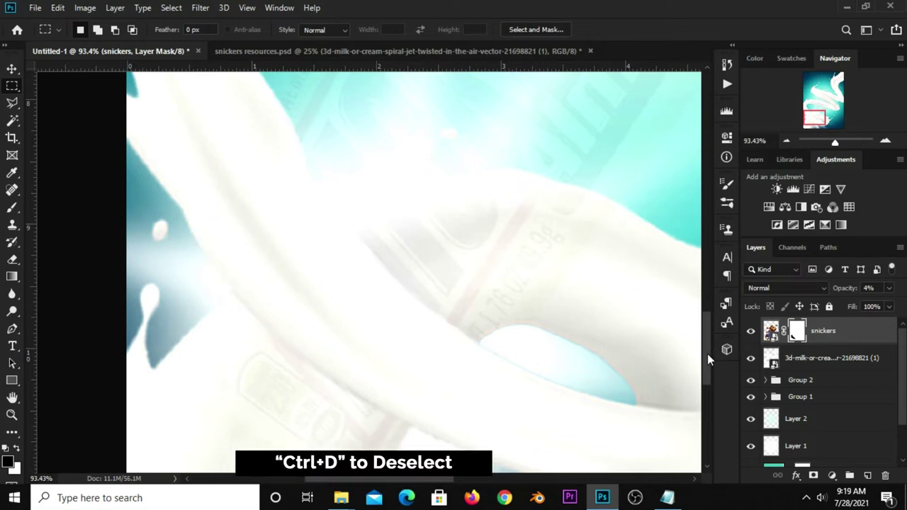
Bring the upper milk ribbon crossing into view with the Pen tool ready
left_click_drag(707, 354, 707, 303)
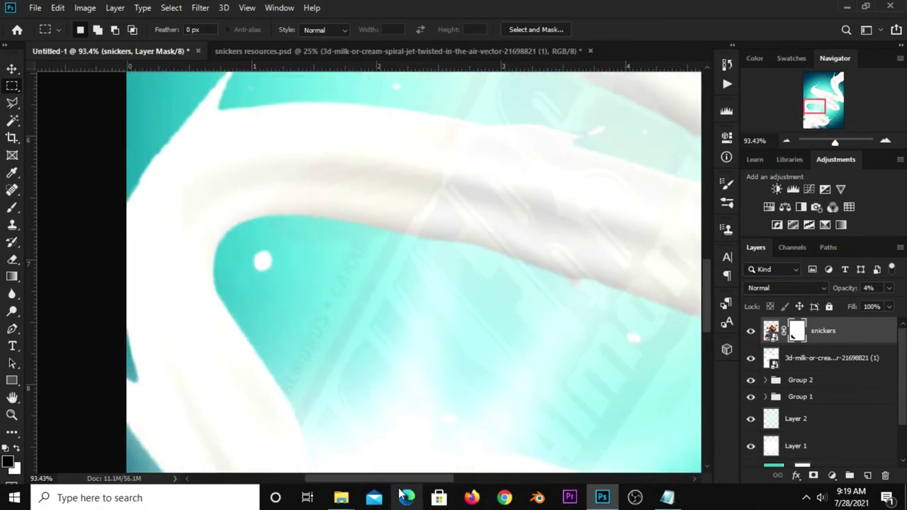
left_click_drag(407, 478, 457, 478)
scroll(455, 326, "down", 1)
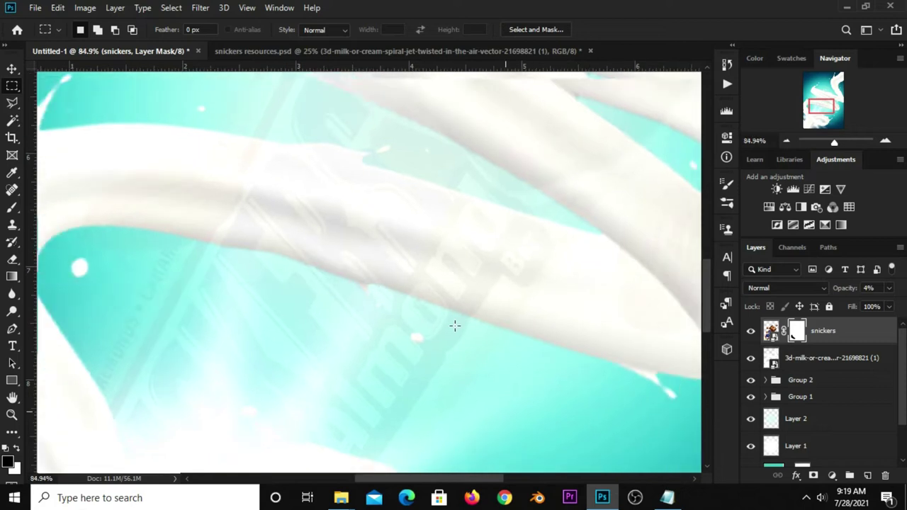
scroll(456, 326, "down", 1)
scroll(455, 326, "down", 2)
scroll(454, 329, "down", 1)
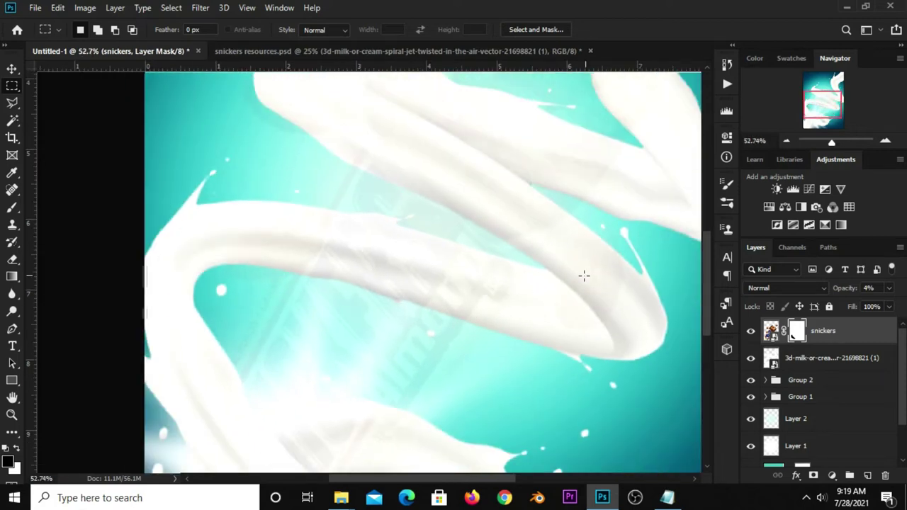
left_click_drag(705, 309, 708, 289)
scroll(593, 276, "up", 1)
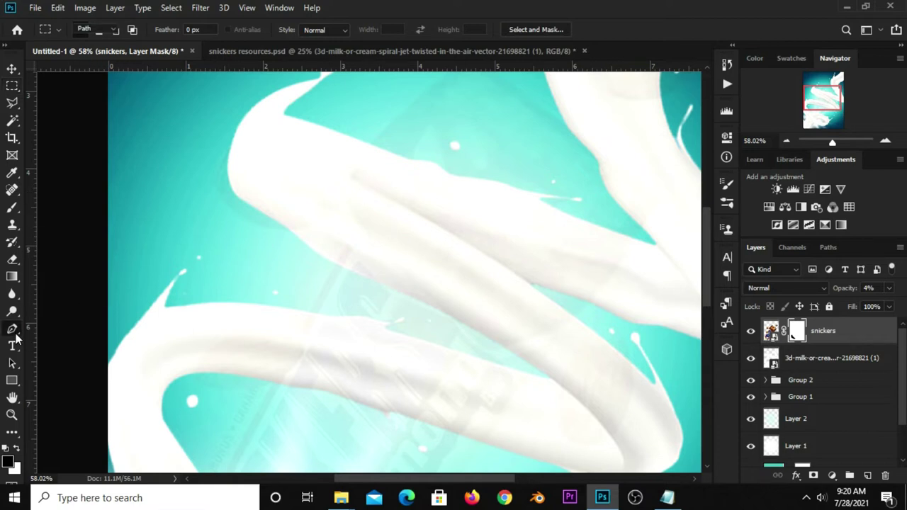
left_click_drag(12, 329, 62, 330)
scroll(505, 253, "up", 1)
scroll(505, 254, "up", 1)
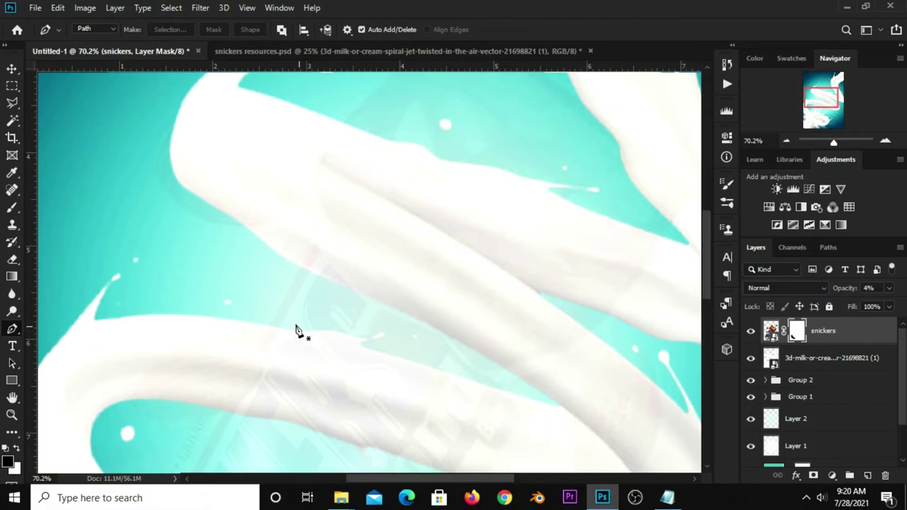
scroll(298, 331, "down", 1)
scroll(305, 334, "down", 1)
Adjust the snickers layer opacity down to 11%
left_click(889, 289)
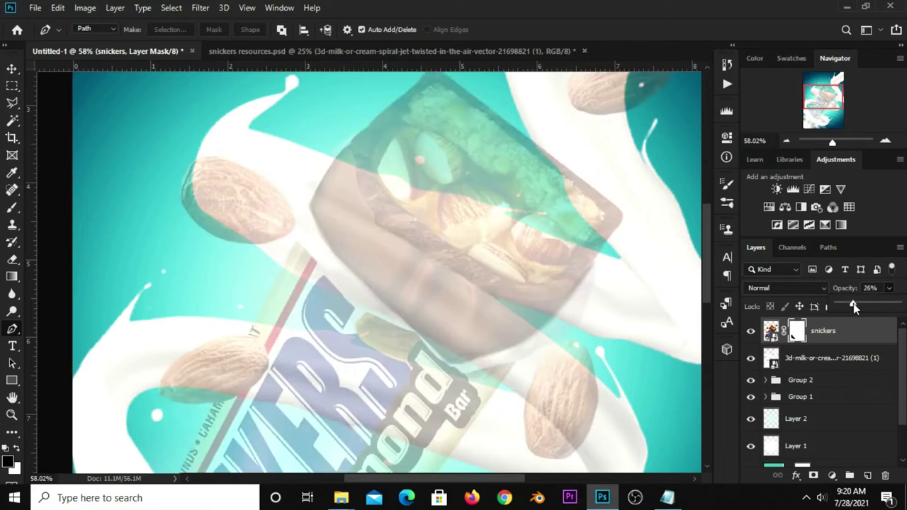
left_click_drag(858, 306, 861, 306)
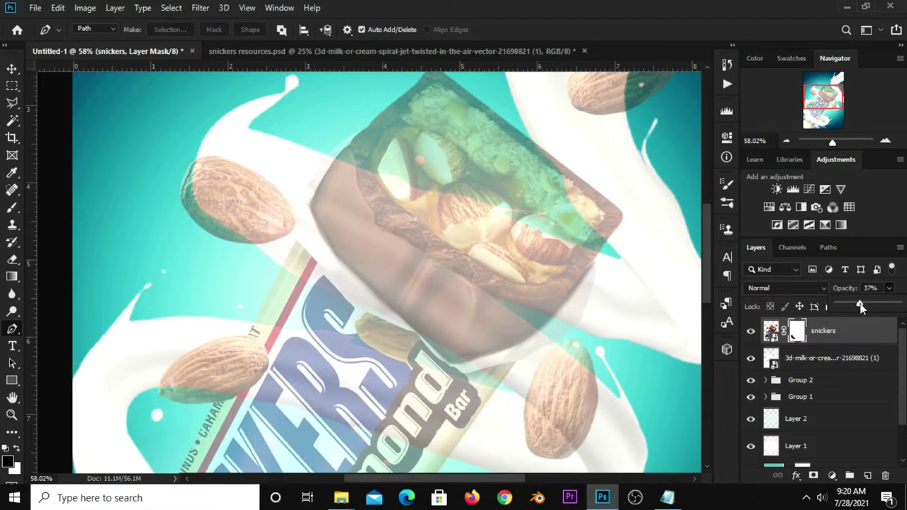
left_click_drag(858, 306, 843, 305)
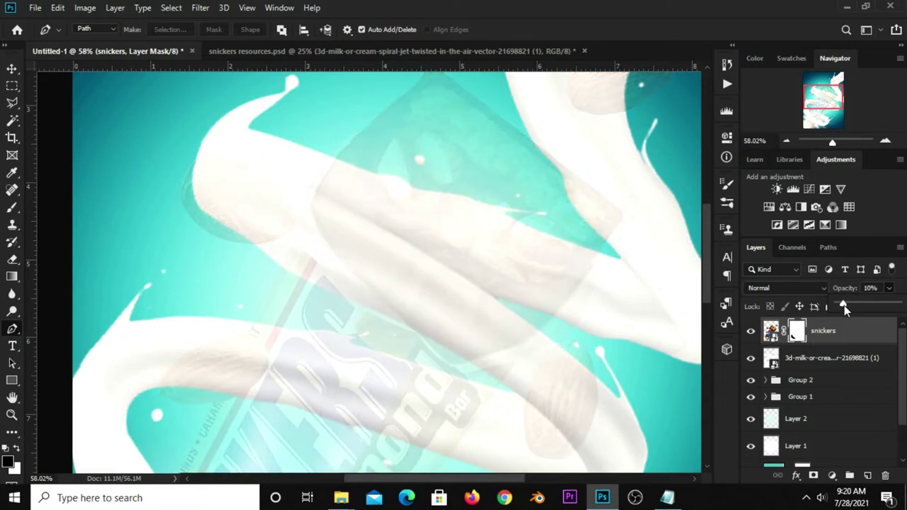
scroll(301, 291, "up", 1)
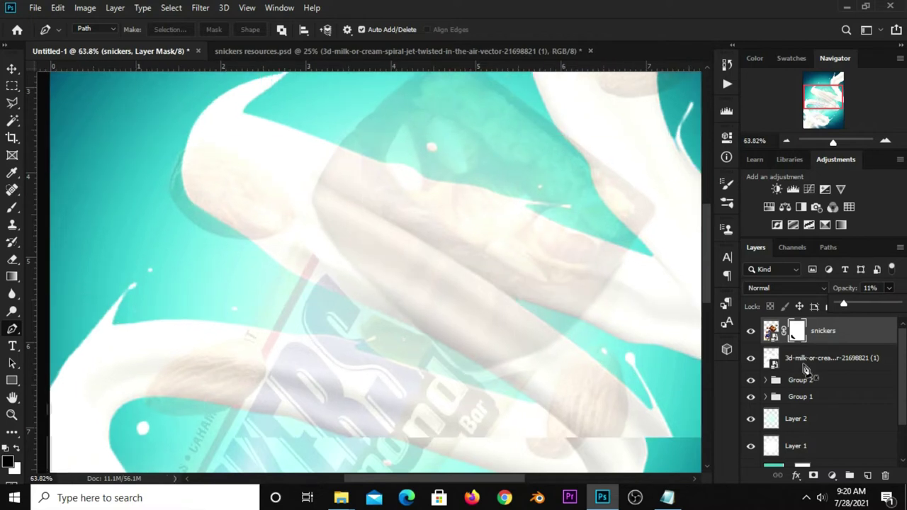
scroll(293, 258, "up", 1)
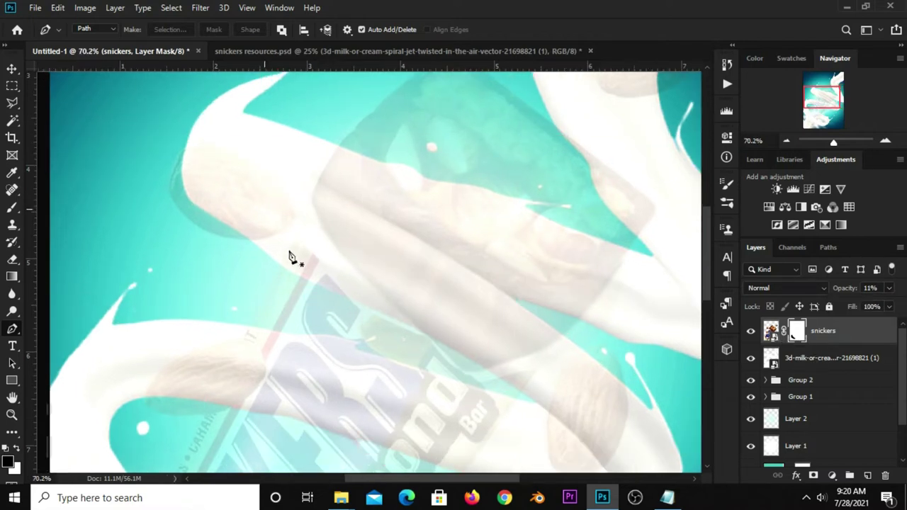
Start a new path at the milk band's edge and trace it up and along the band
left_click(280, 267)
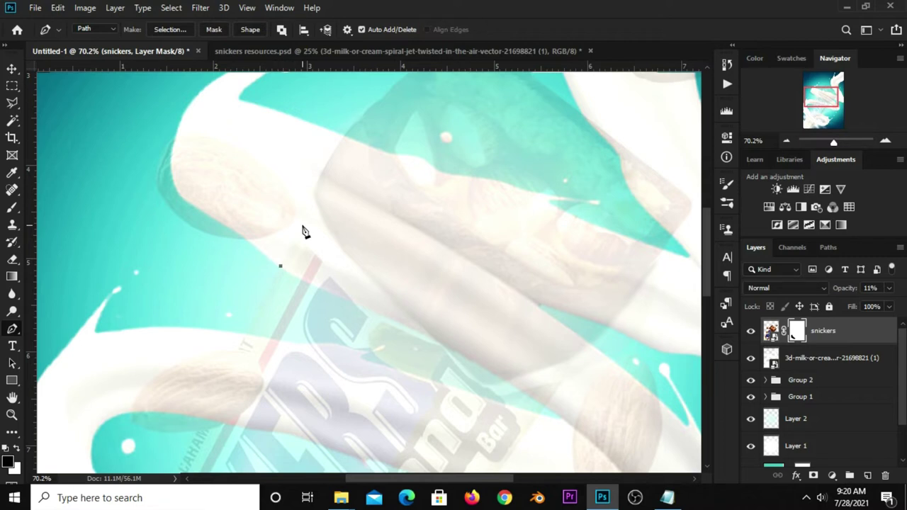
left_click(297, 234)
scroll(304, 217, "up", 1)
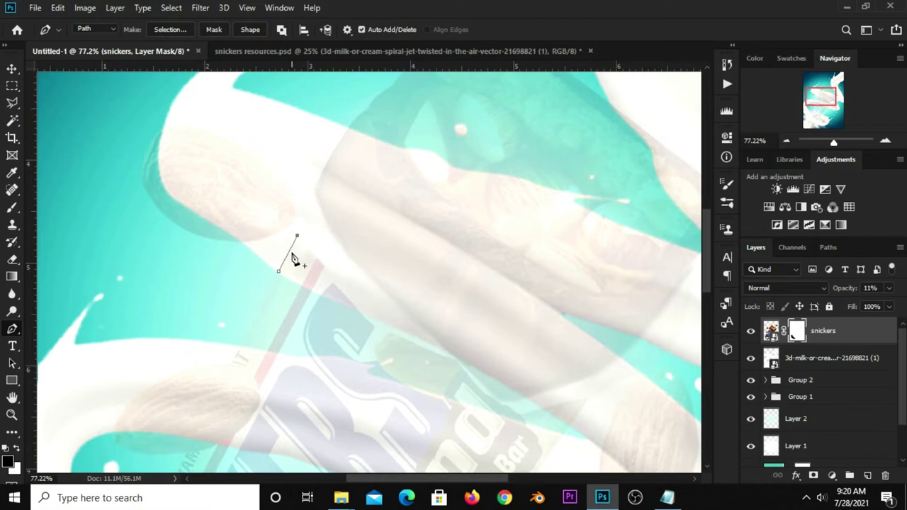
left_click(288, 254)
left_click(320, 173)
left_click_drag(313, 194, 306, 197)
left_click(494, 273)
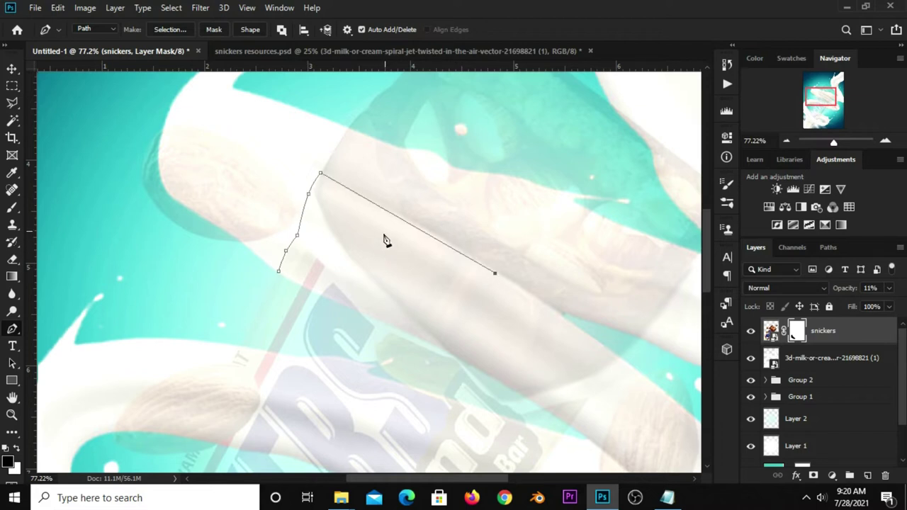
left_click_drag(390, 214, 397, 212)
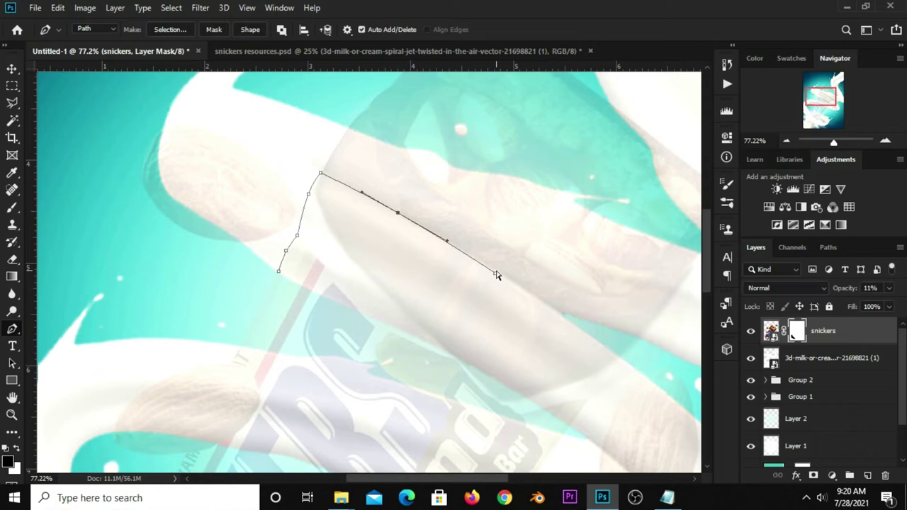
Extend the outline's end down the ribbon and refine the anchors on the right
left_click_drag(494, 274, 533, 297)
left_click_drag(532, 301, 620, 364)
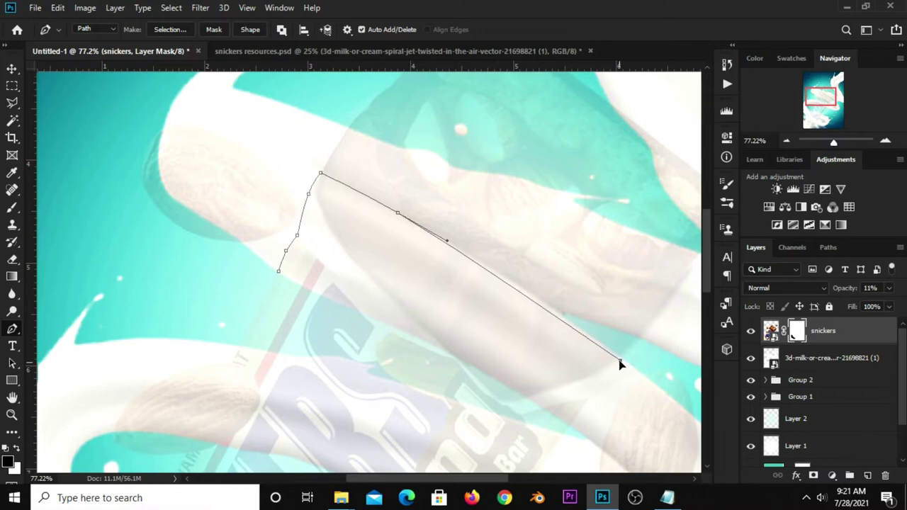
left_click(507, 281)
scroll(522, 303, "down", 1)
scroll(598, 399, "down", 1)
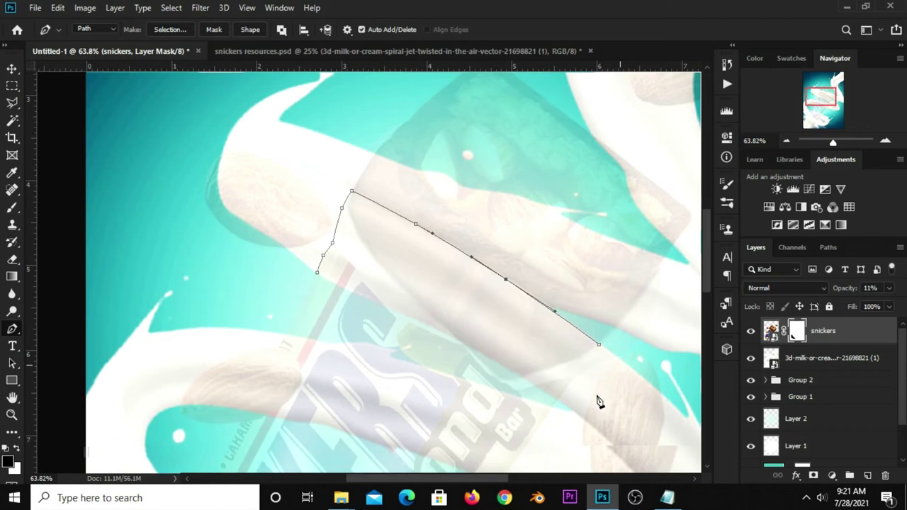
scroll(569, 405, "up", 1)
scroll(598, 360, "up", 1)
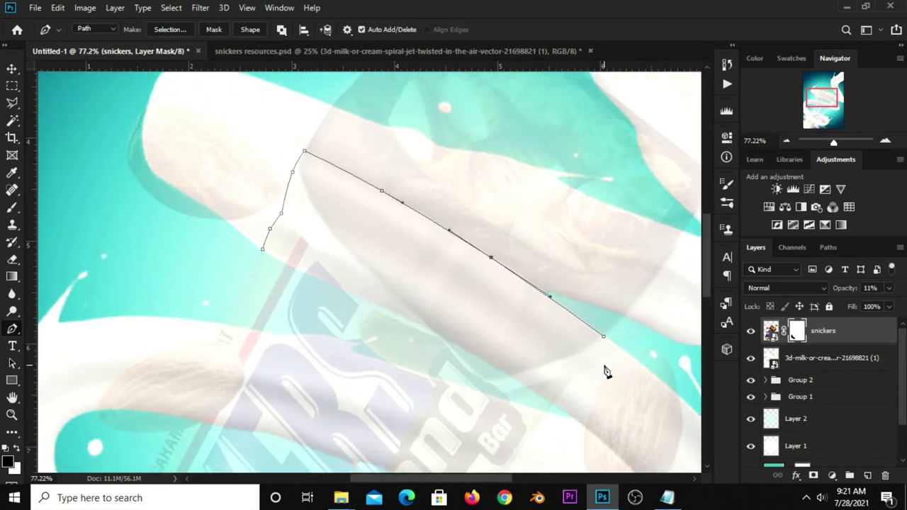
left_click_drag(576, 374, 600, 352)
left_click_drag(601, 352, 575, 386)
left_click(575, 376)
left_click(574, 376)
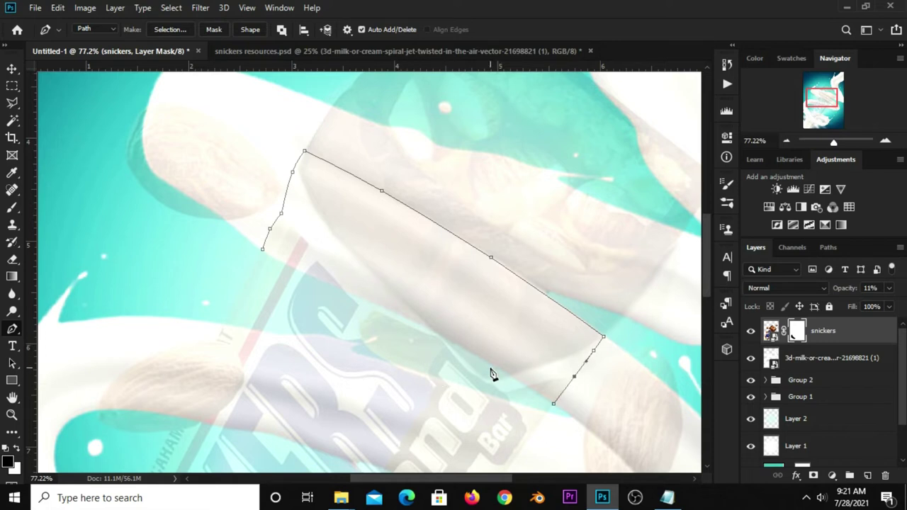
Trace the band's lower edge back, close the outline, and zoom out
left_click(475, 354)
left_click(508, 376)
left_click_drag(508, 376, 512, 374)
left_click(263, 251)
left_click(298, 269)
left_click(407, 317)
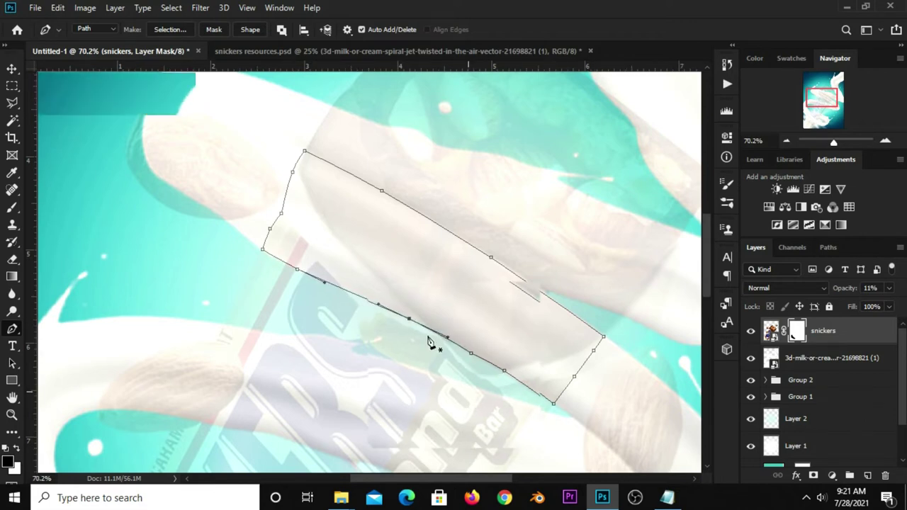
scroll(430, 344, "down", 3)
scroll(429, 346, "down", 2)
scroll(429, 345, "down", 1)
scroll(429, 345, "down", 1)
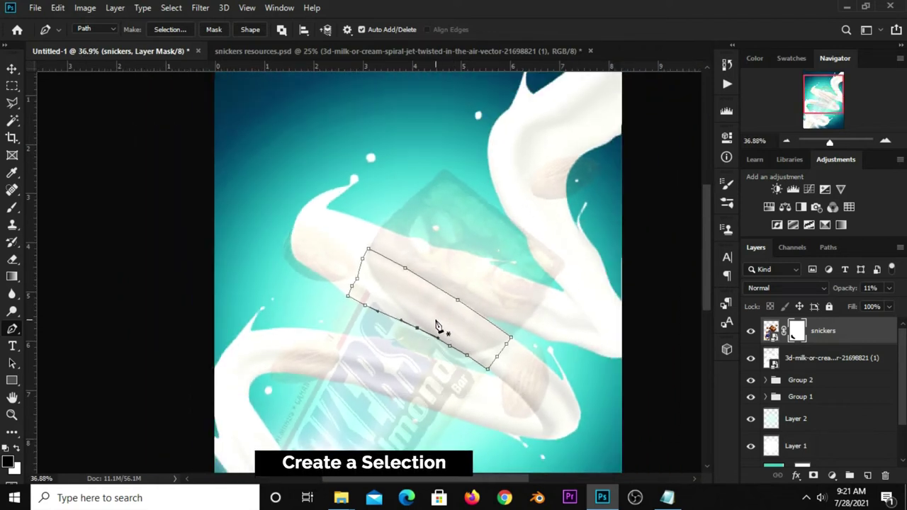
Convert the second traced milk-band path into a selection with 0.1 px feather
right_click(436, 320)
left_click(476, 79)
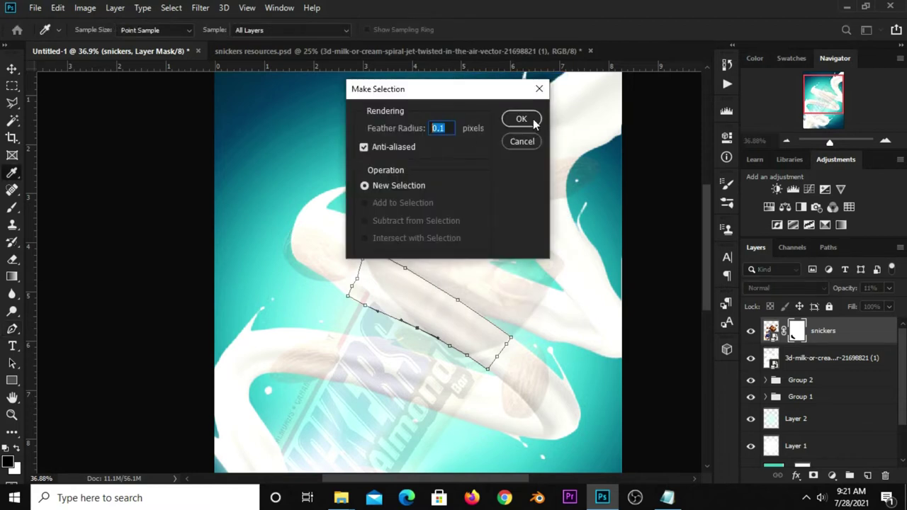
left_click(522, 120)
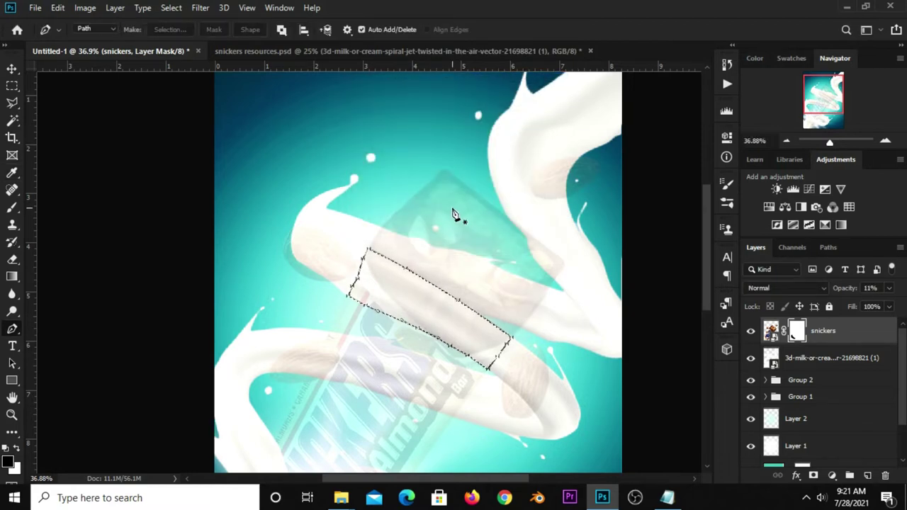
Fill the selection on the snickers mask with black foreground, deselect, and fit the poster on screen
left_click(12, 86)
left_click(70, 87)
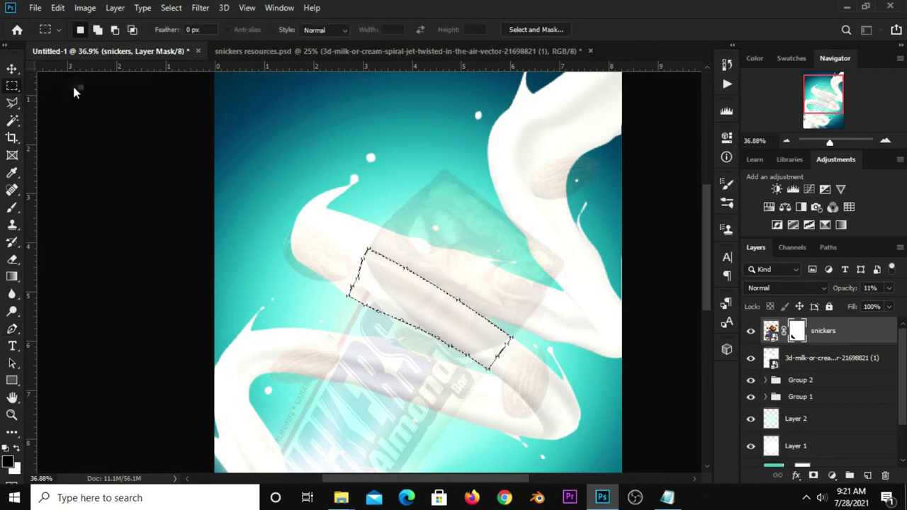
right_click(384, 287)
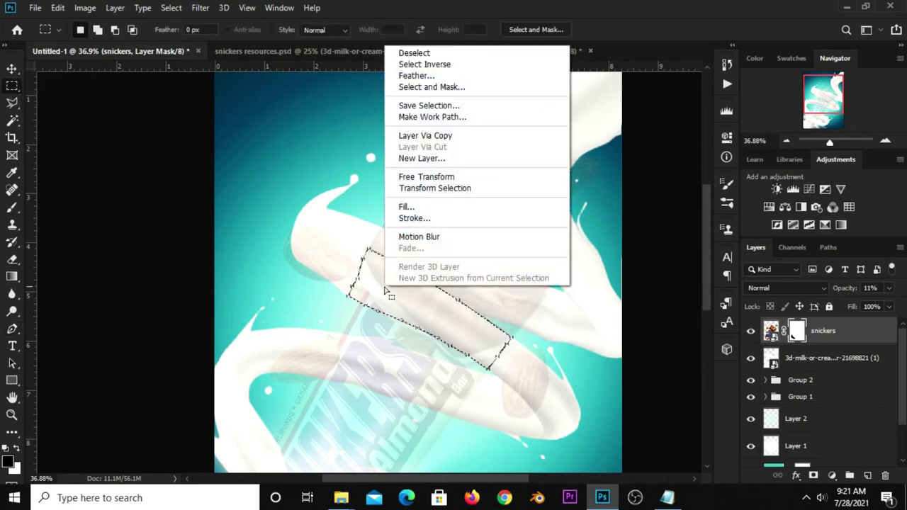
left_click(421, 205)
left_click(478, 116)
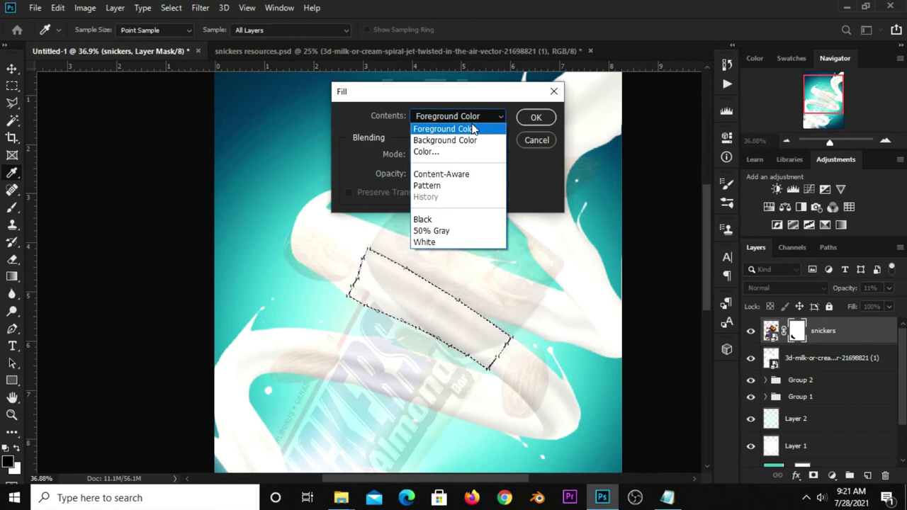
left_click(486, 128)
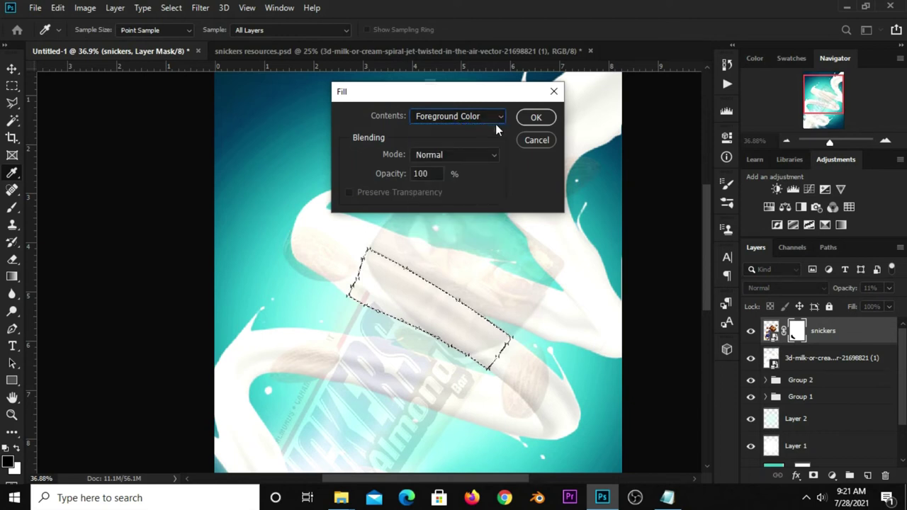
left_click(536, 116)
key("ctrl+d")
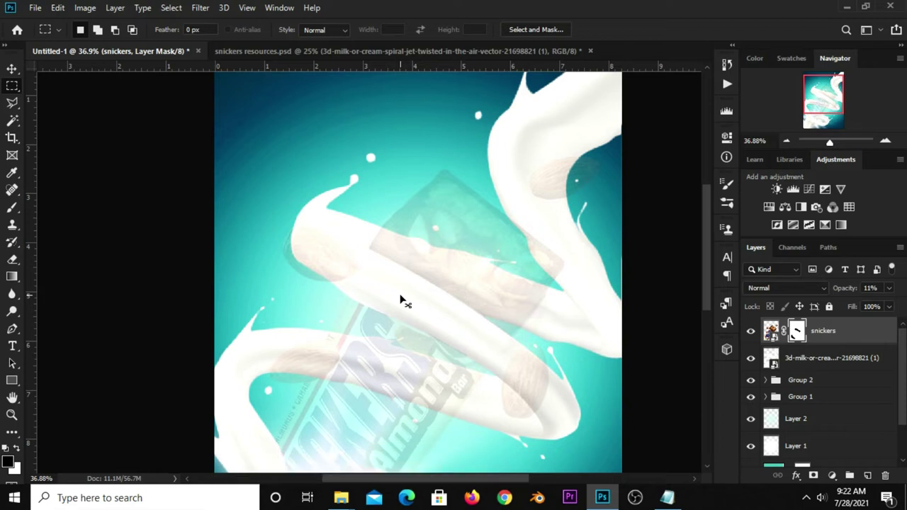
key("ctrl+minus")
key("ctrl+minus")
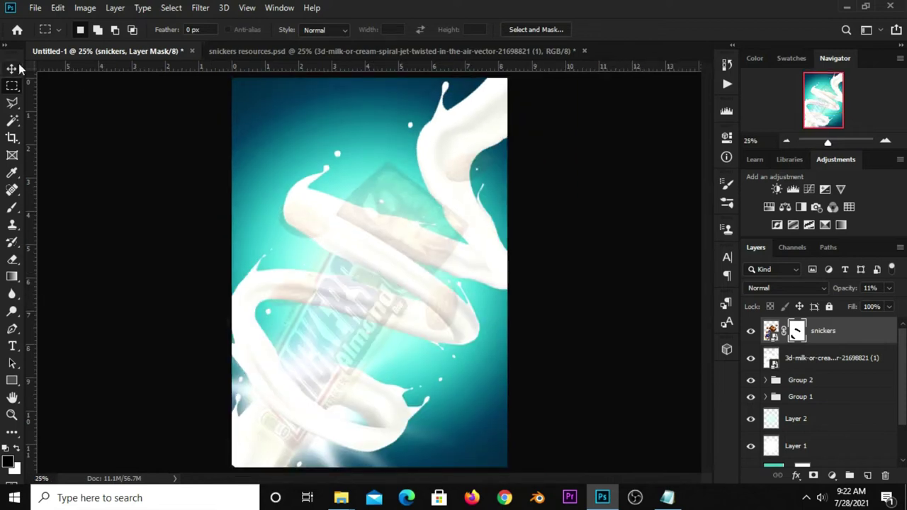
Raise the snickers layer opacity from 11% to 100%
left_click(19, 68)
left_click(888, 284)
left_click_drag(843, 303, 897, 304)
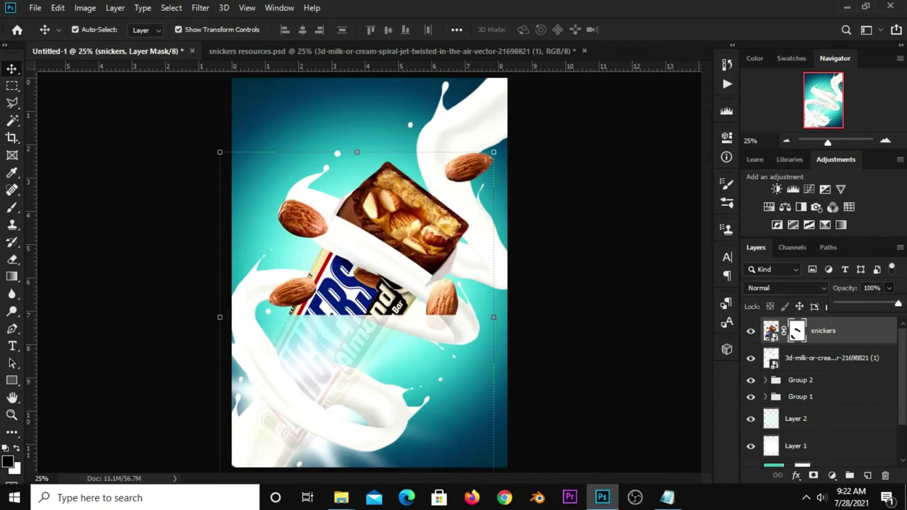
left_click(572, 266)
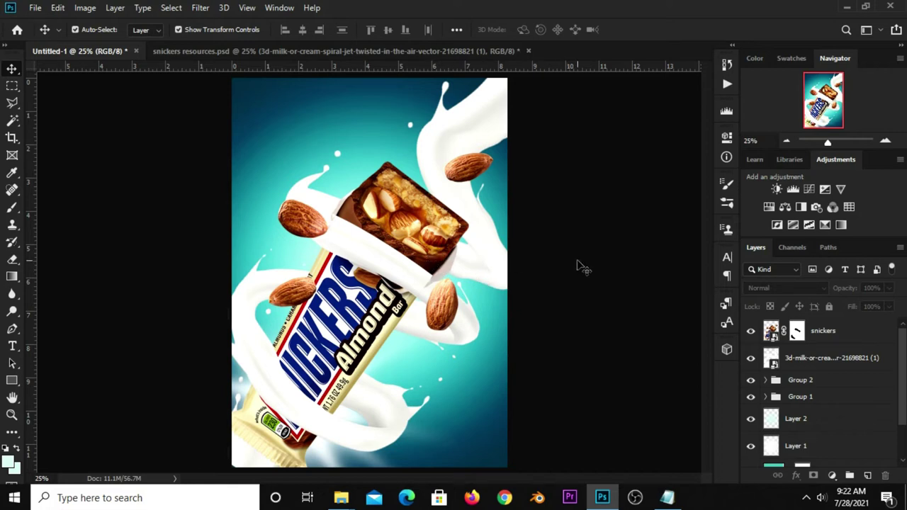
Select the snickers layer mask for editing and switch to the Pen tool
scroll(439, 256, "up", 1)
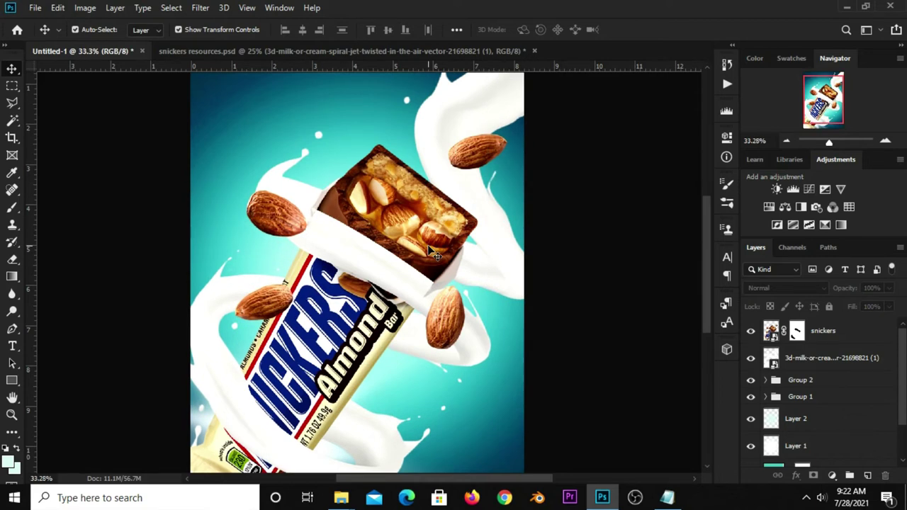
left_click(796, 330)
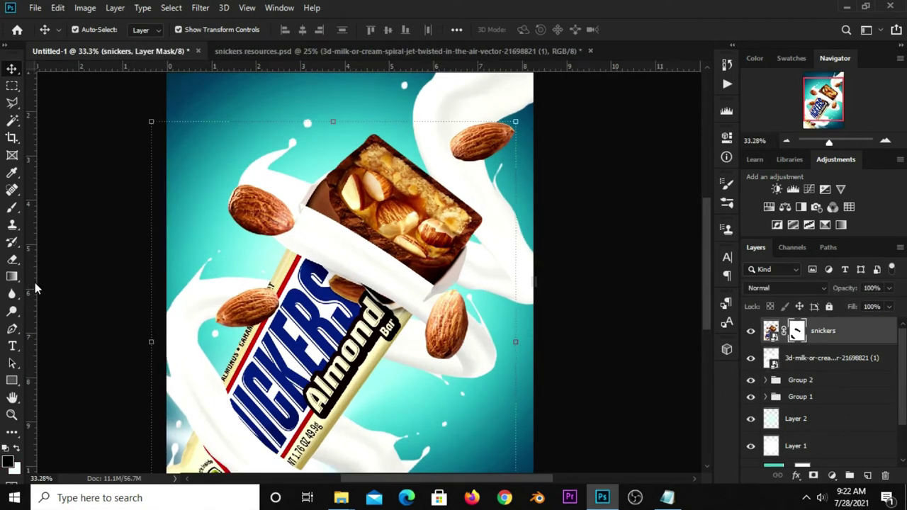
left_click(12, 329)
Trace a closed Pen outline around the bar piece poking below the milk band
left_click(64, 327)
scroll(415, 299, "up", 2)
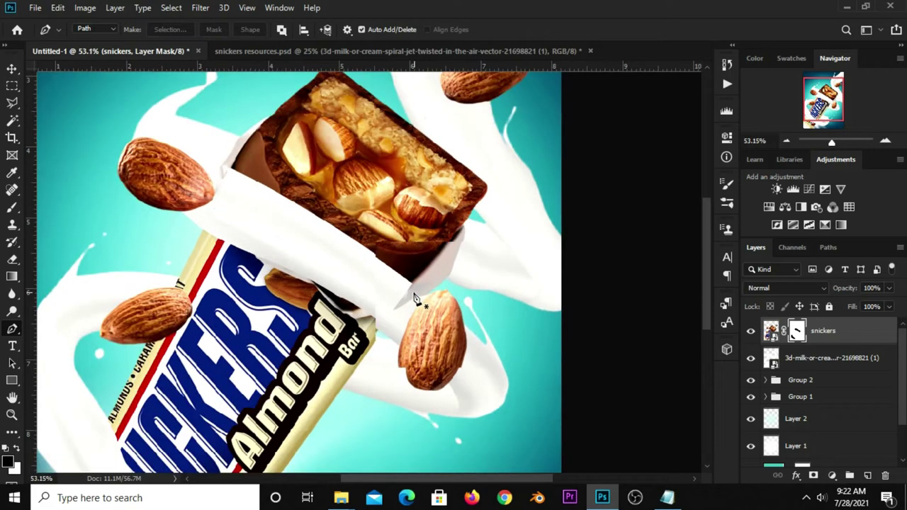
scroll(406, 293, "up", 2)
left_click(408, 284)
left_click(449, 272)
left_click_drag(429, 284, 429, 288)
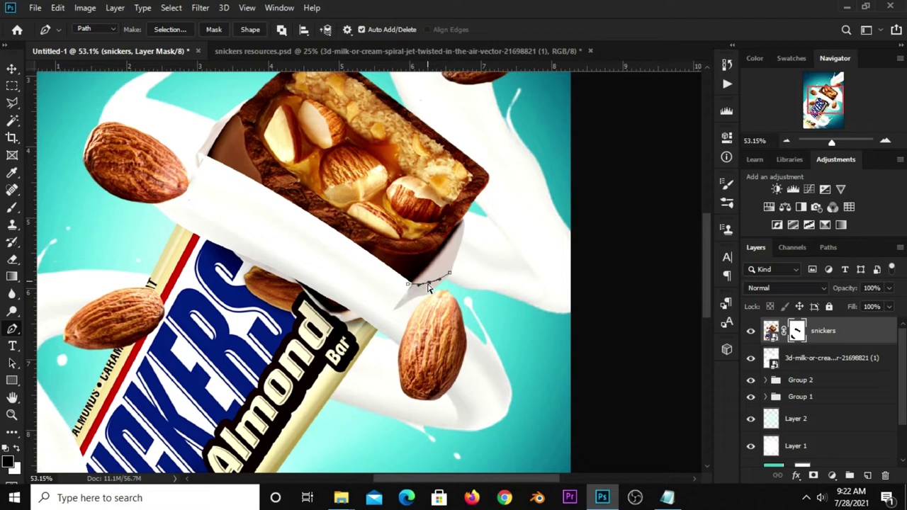
left_click(466, 281)
left_click(448, 301)
left_click(376, 301)
left_click(391, 312)
left_click(391, 313)
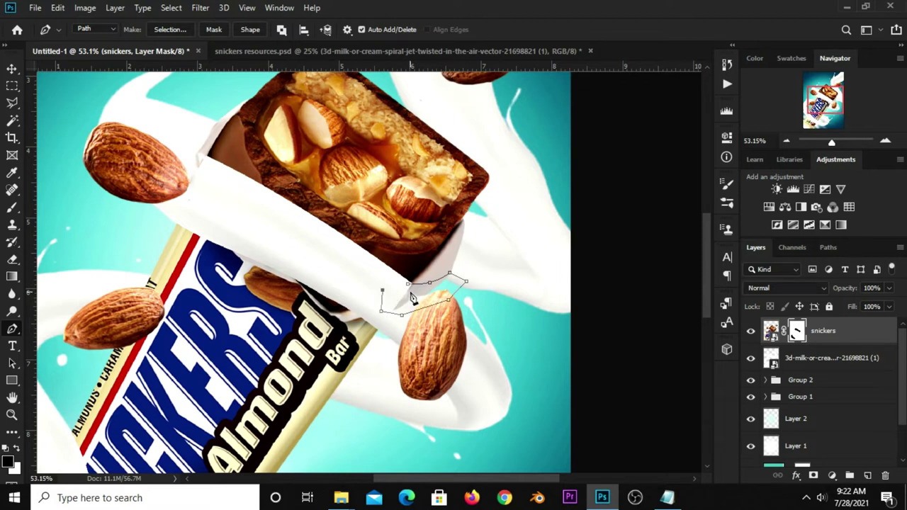
Turn the outline into a selection, fill it black on the mask, and deselect
right_click(406, 303)
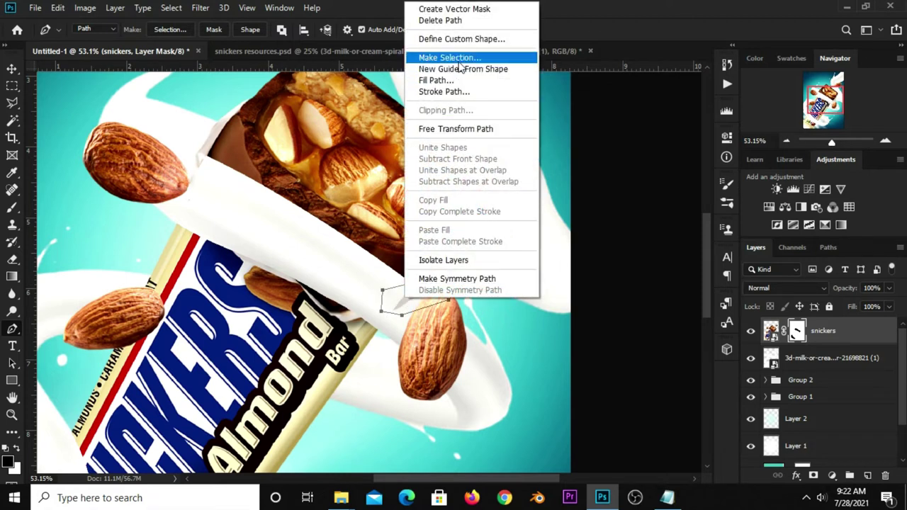
left_click(454, 57)
left_click(516, 122)
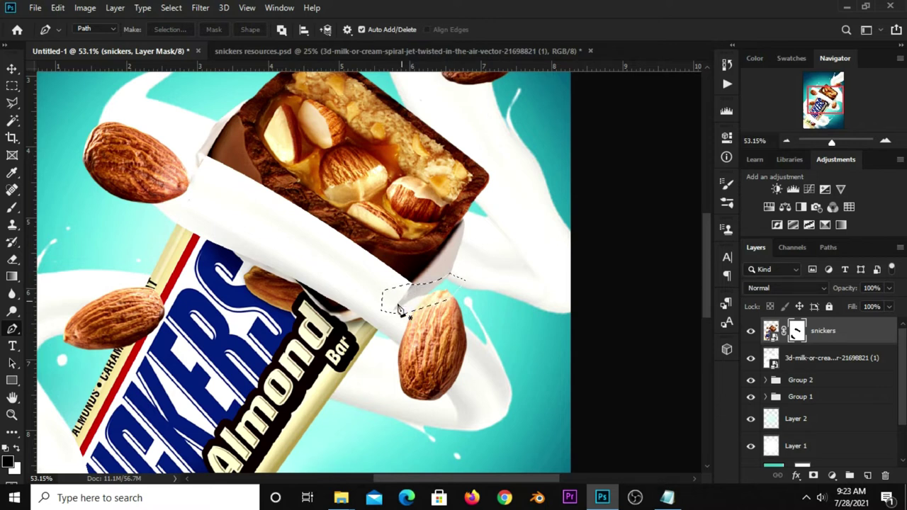
right_click(12, 86)
left_click(58, 88)
right_click(412, 296)
left_click(456, 218)
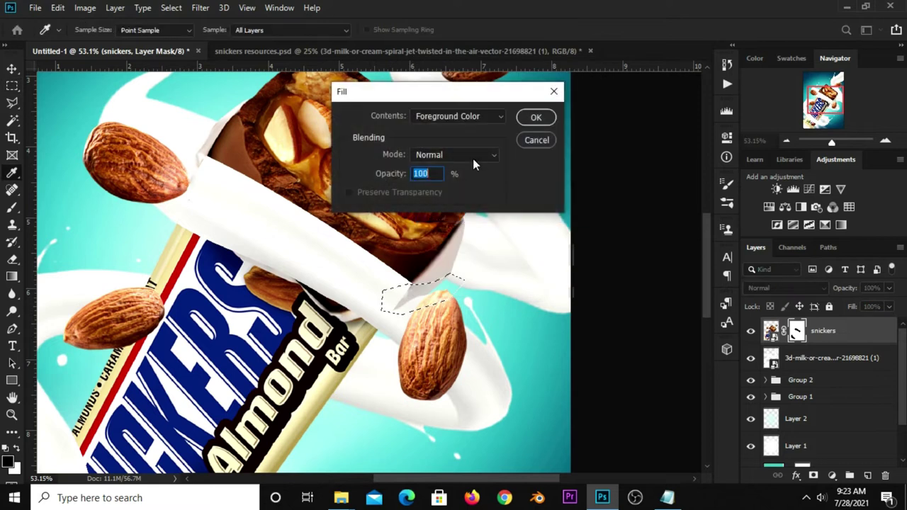
left_click(535, 116)
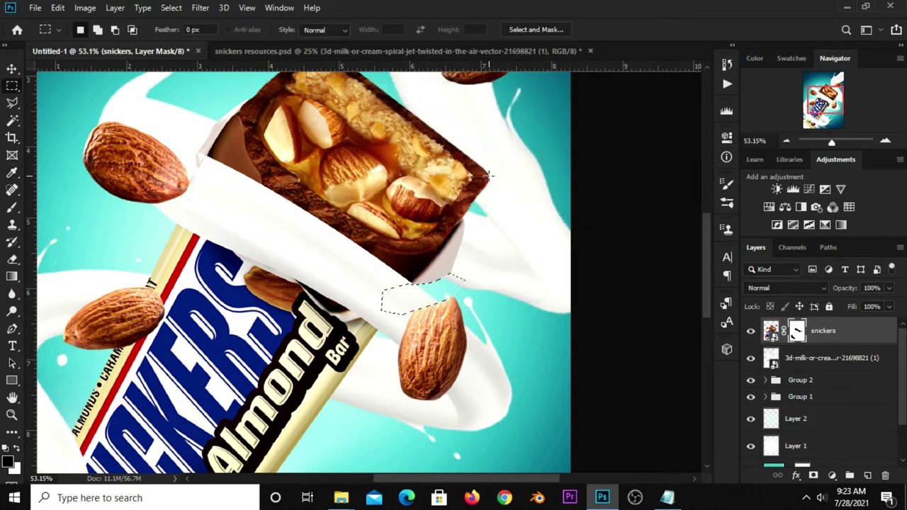
key("ctrl+d")
Trace a small triangular Pen path around the bar wedge beside the upper-left almond
scroll(488, 229, "down", 1)
scroll(234, 165, "up", 1)
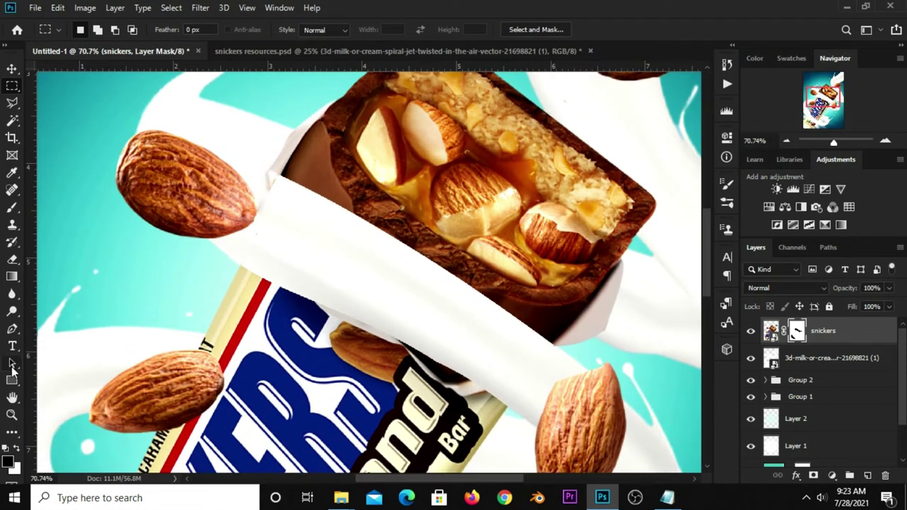
left_click(18, 330)
left_click(53, 330)
left_click(12, 329)
left_click(53, 330)
left_click(260, 164)
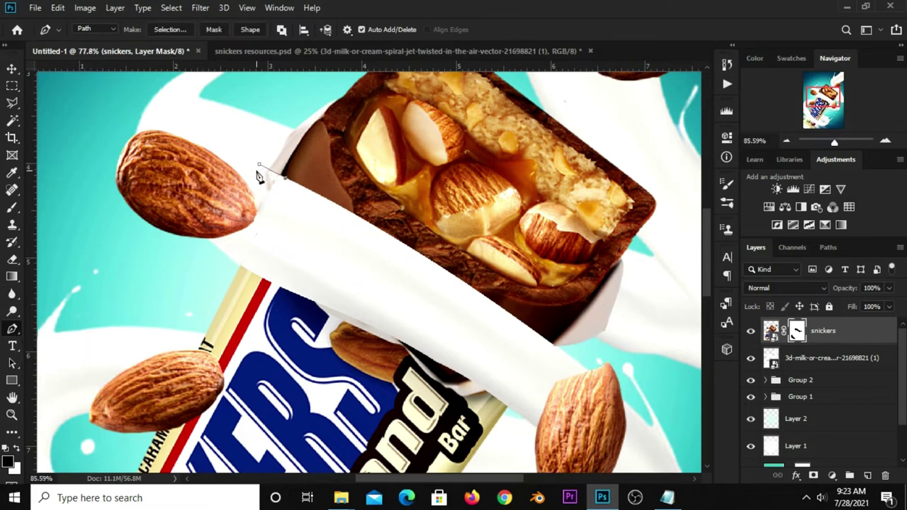
scroll(278, 181, "up", 2)
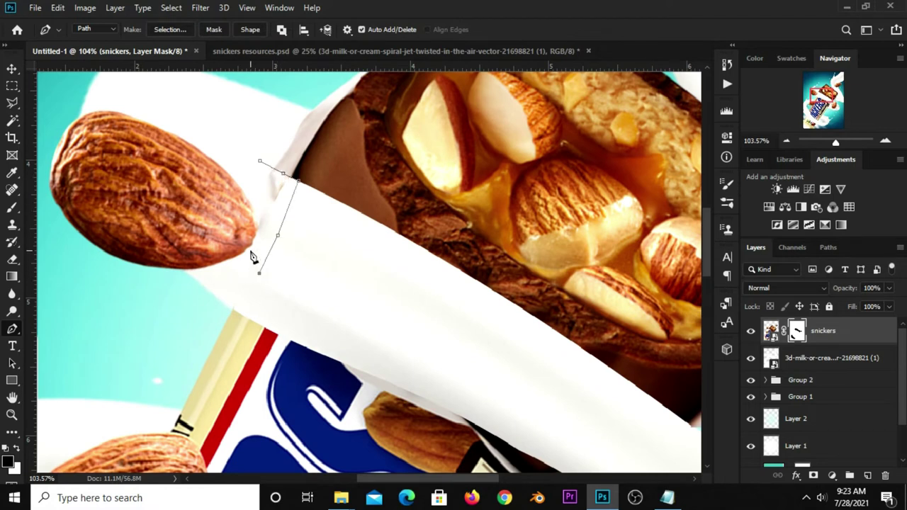
scroll(253, 254, "up", 2)
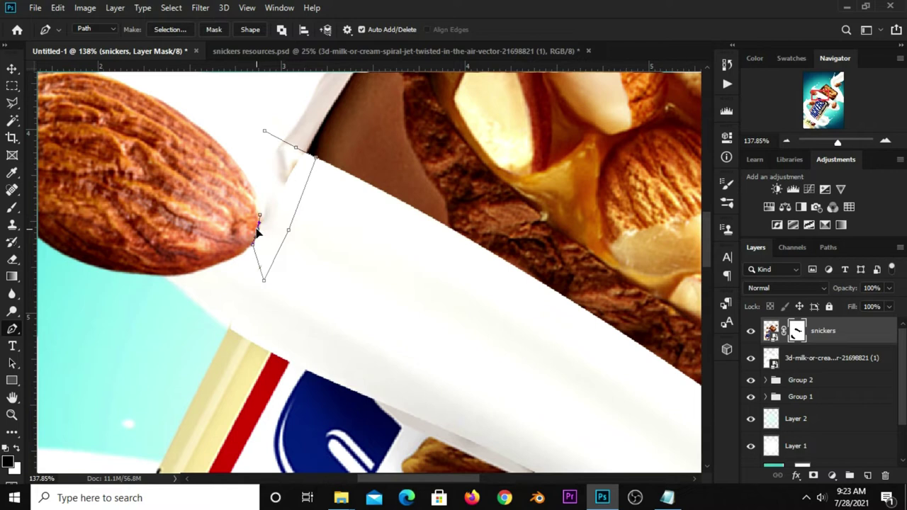
left_click(264, 160)
Convert the wedge path into a selection
right_click(279, 175)
left_click(313, 225)
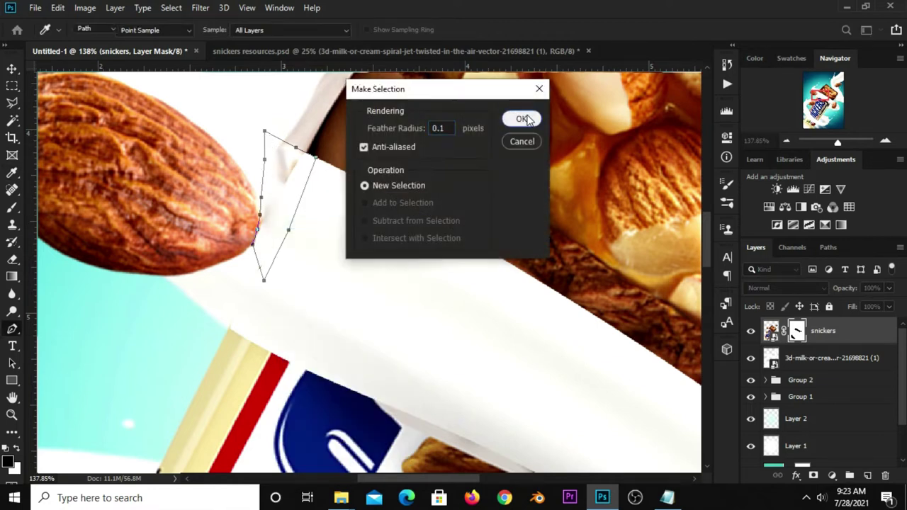
left_click(520, 119)
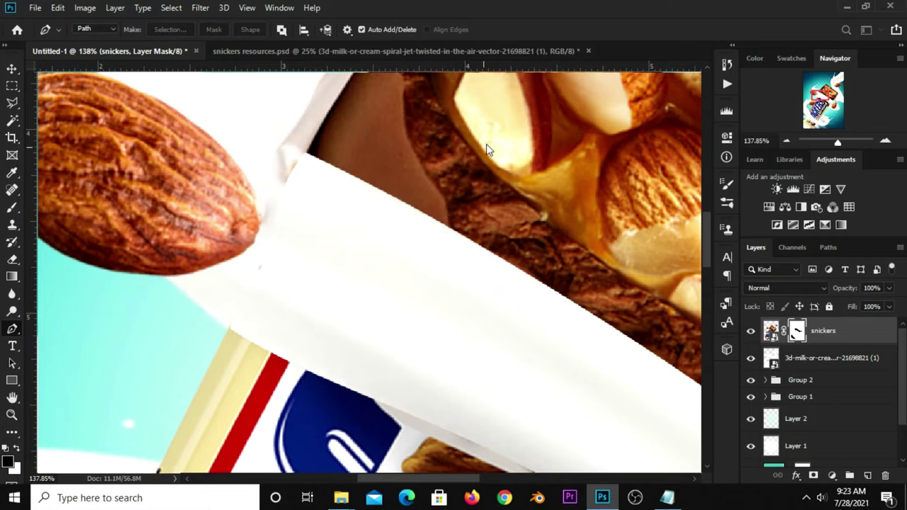
right_click(12, 86)
left_click(57, 89)
Fill the selection with foreground black on the mask, deselect, and fit the poster on screen
right_click(288, 190)
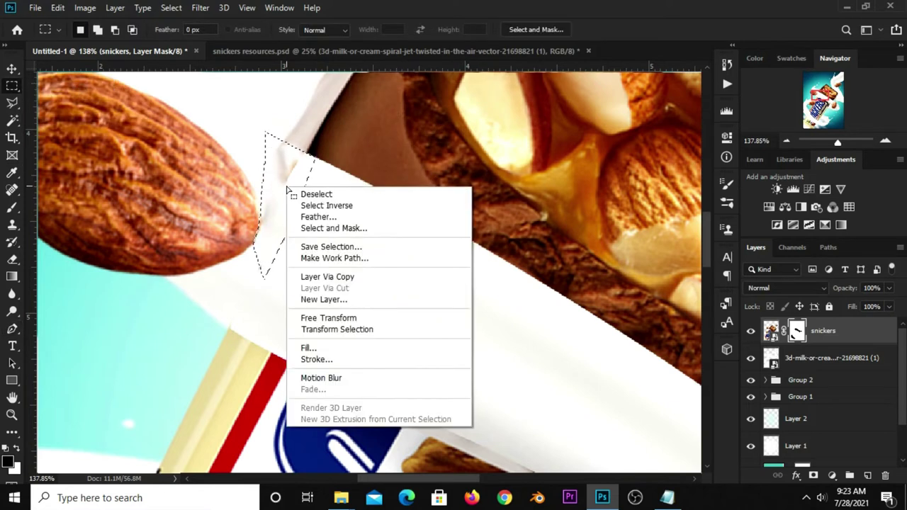
left_click(312, 348)
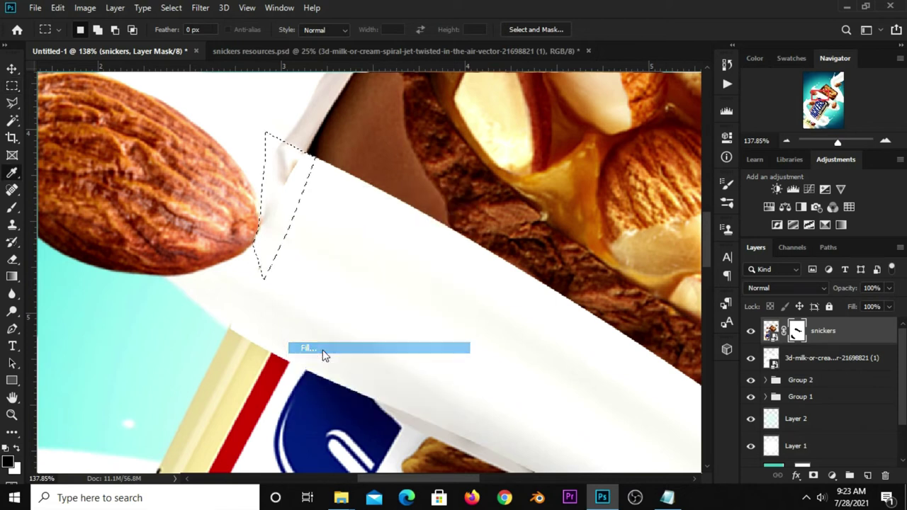
left_click(487, 120)
left_click(484, 120)
left_click(479, 117)
left_click(468, 128)
left_click(530, 118)
key("m")
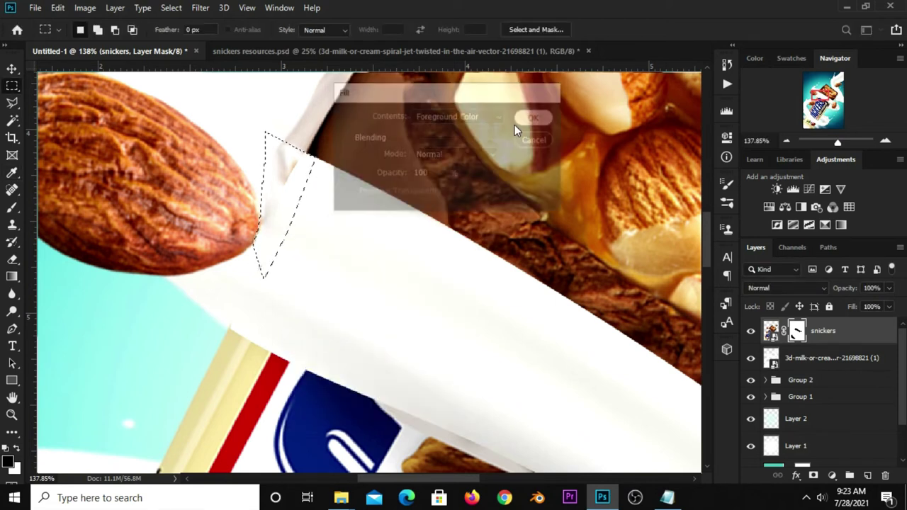
key("ctrl+d")
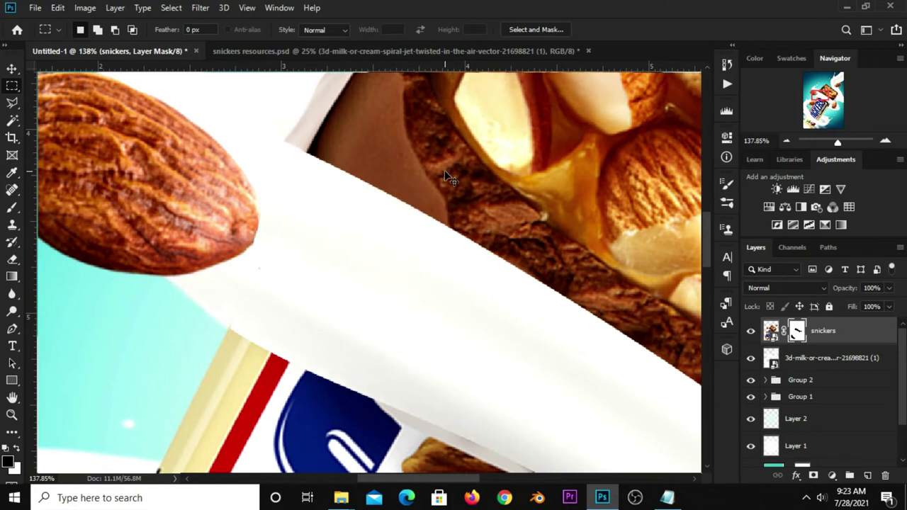
key("ctrl+0")
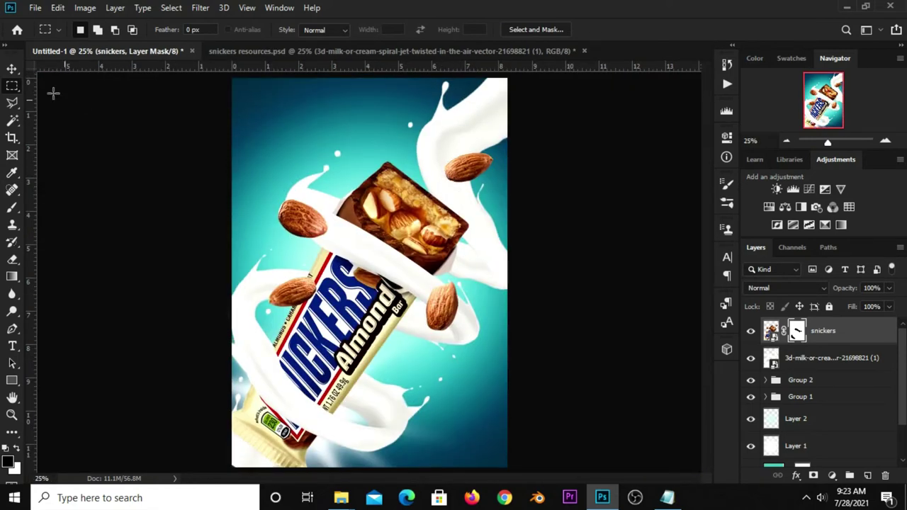
Hide the Snickers bar layers in snickers resources.psd
left_click_drag(12, 68, 64, 67)
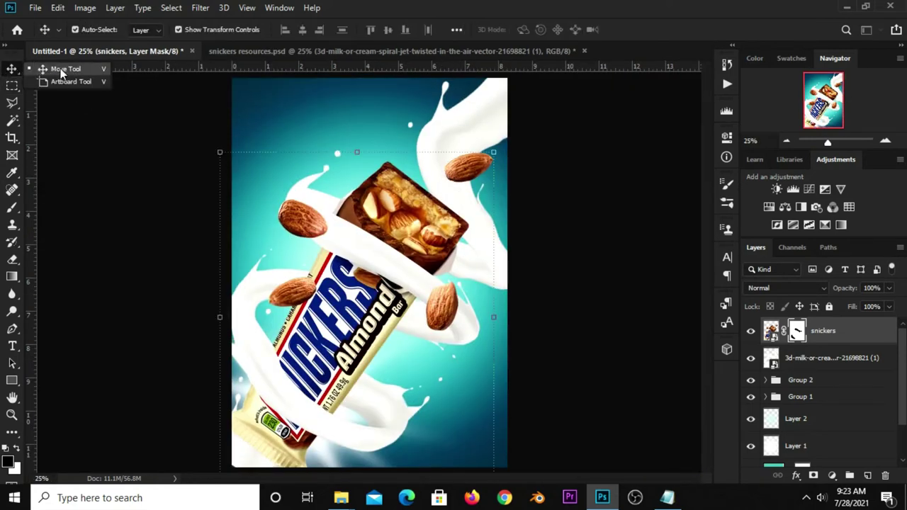
left_click(595, 301)
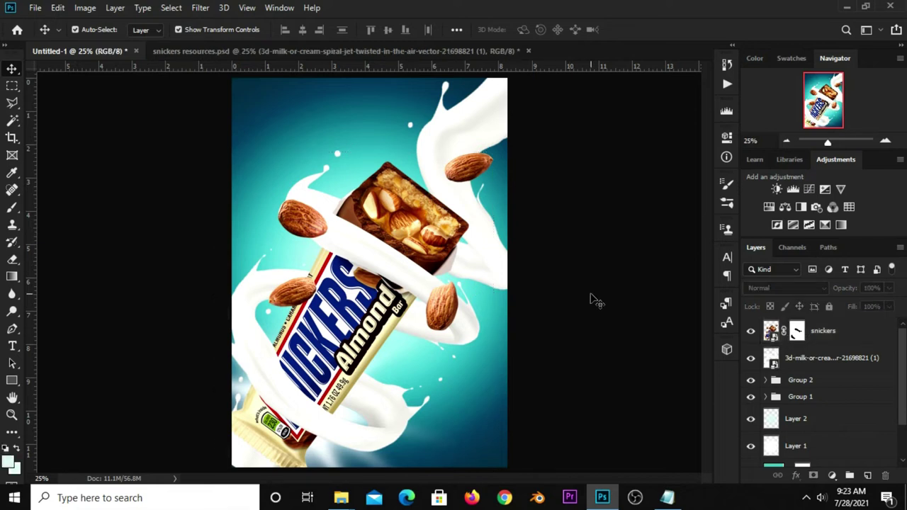
left_click(350, 53)
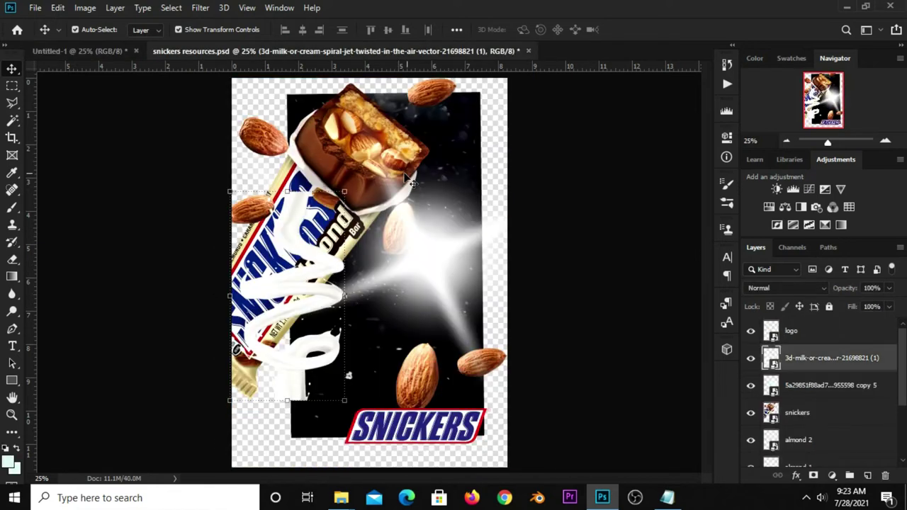
left_click(266, 146)
left_click(266, 147, "shift")
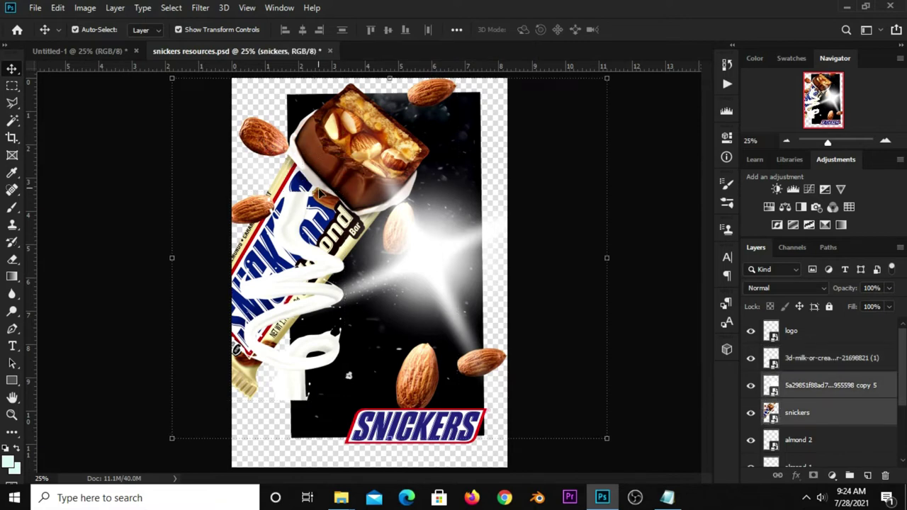
left_click(751, 411)
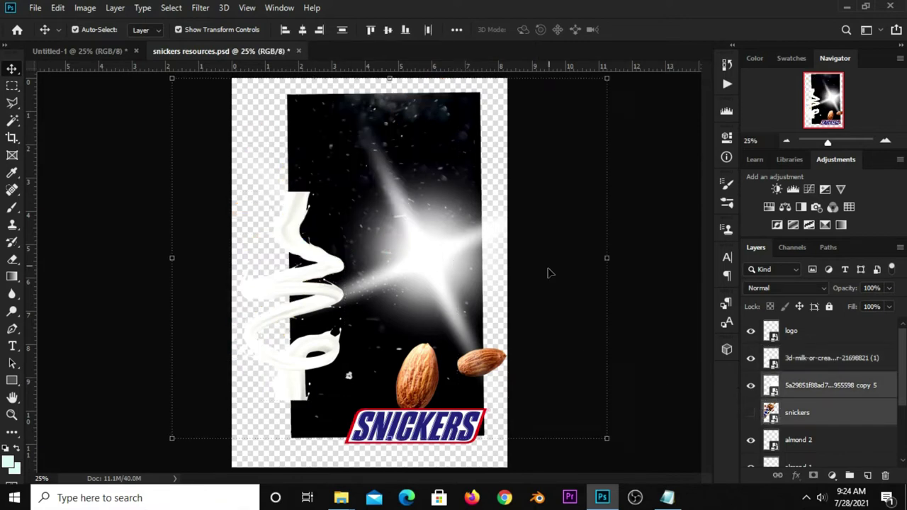
left_click(525, 205)
Bring almond 2 into the poster, rotated and placed at the bottom edge
left_click_drag(428, 382, 386, 322)
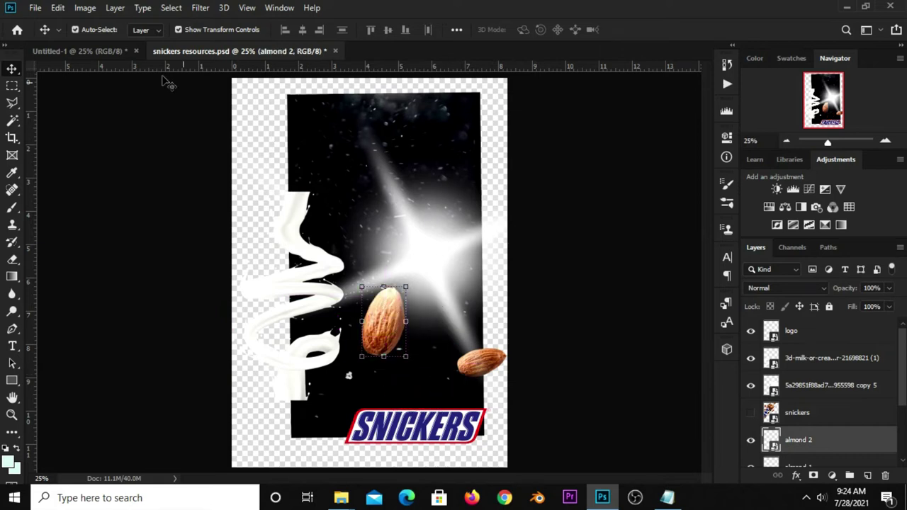
left_click(107, 51)
mouse_move(336, 230)
left_mouse_down()
mouse_move(361, 280)
mouse_move(330, 142)
left_mouse_up()
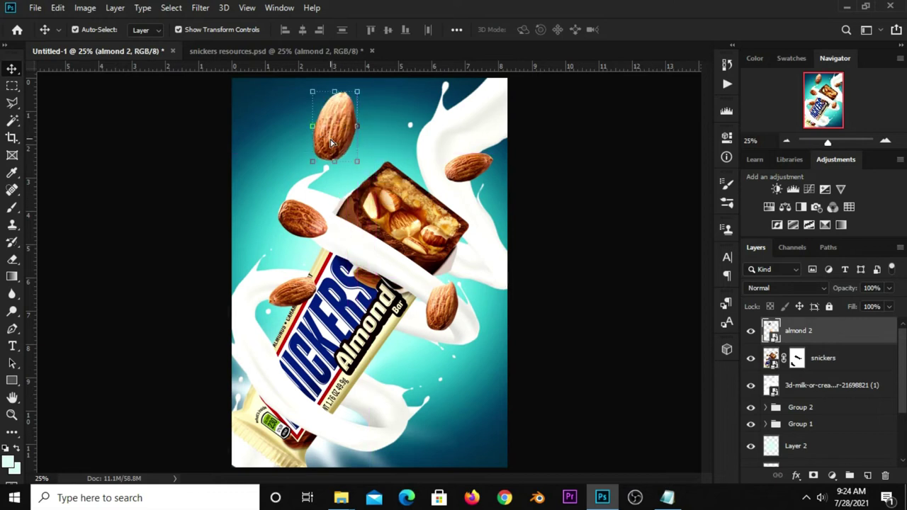
left_click(357, 90)
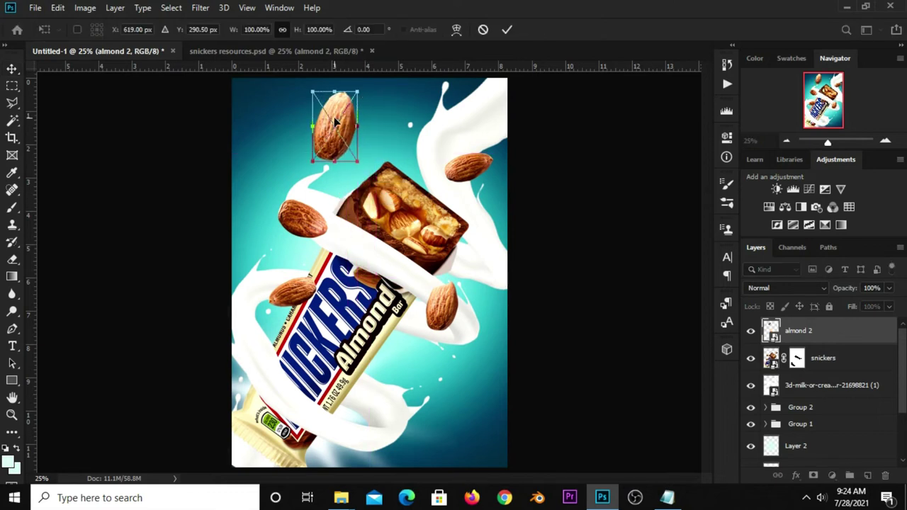
mouse_move(333, 124)
left_mouse_down()
mouse_move(446, 407)
mouse_move(444, 393)
mouse_move(400, 421)
left_mouse_up()
mouse_move(425, 393)
left_mouse_down()
mouse_move(450, 433)
mouse_move(388, 456)
left_mouse_up()
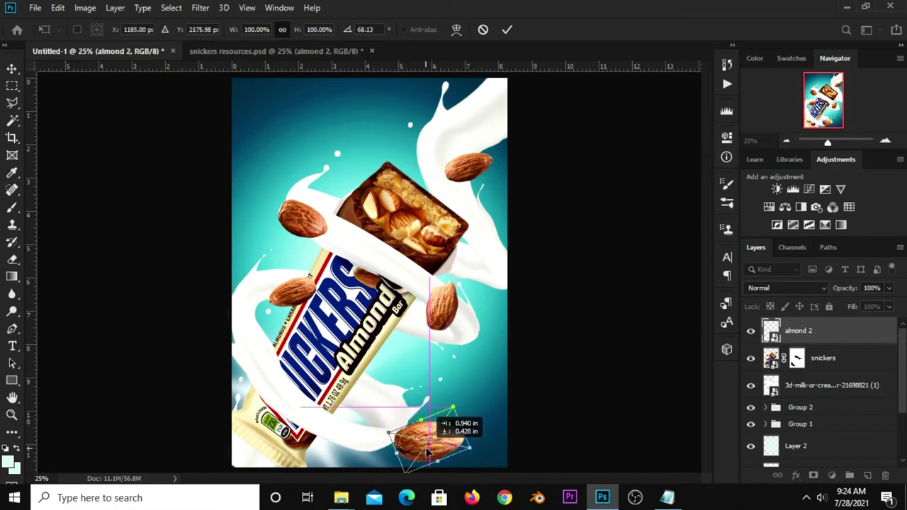
left_click_drag(388, 455, 372, 456)
left_click(511, 30)
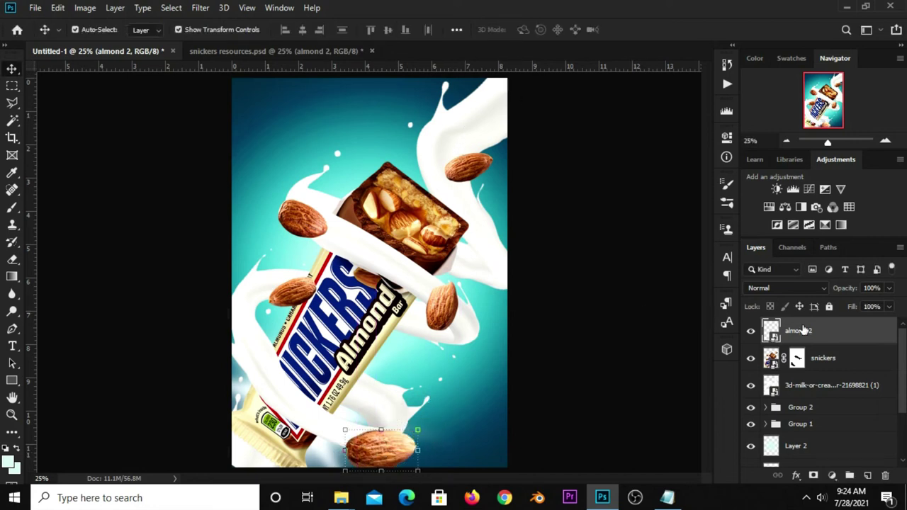
Move the almond layer beneath the milk spiral and check its visibility
left_click_drag(802, 390, 800, 396)
left_click(750, 385)
left_click(750, 386)
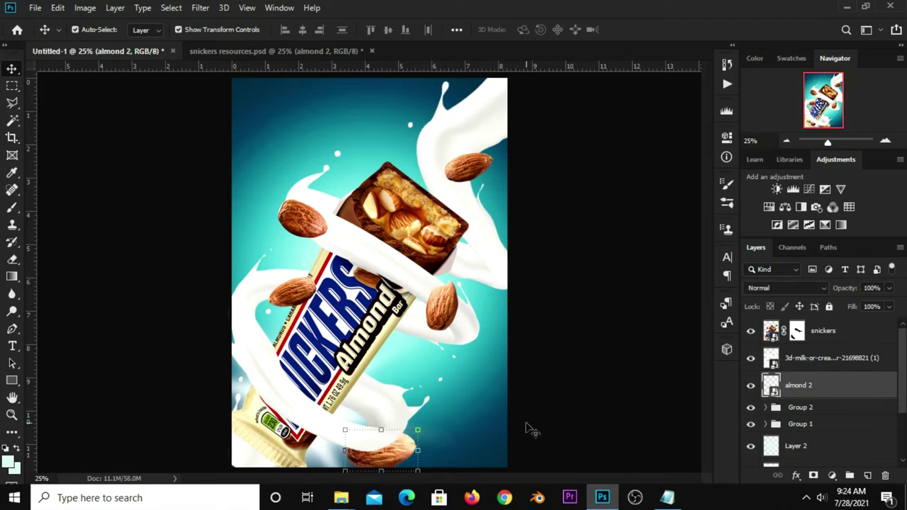
Duplicate the bottom almond and place the copy at the poster's right edge
key("ctrl+j")
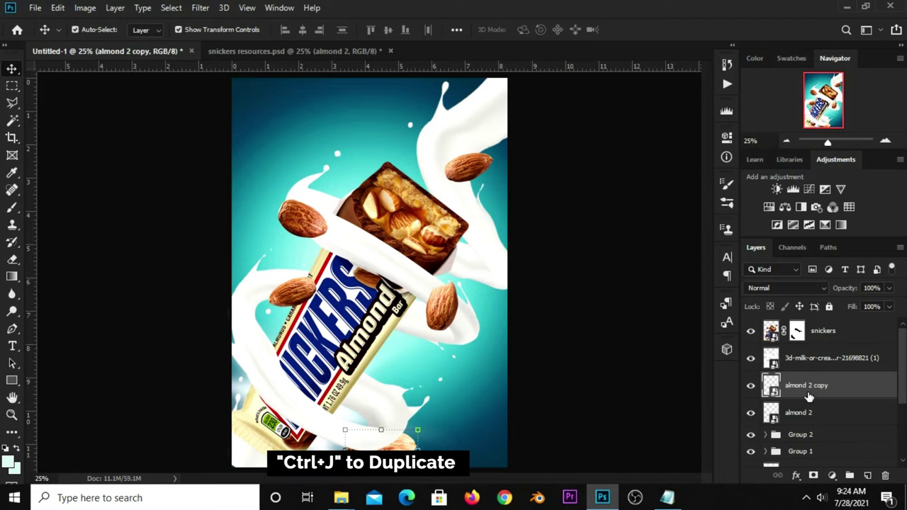
mouse_move(381, 443)
left_mouse_down()
mouse_move(506, 364)
mouse_move(494, 388)
left_mouse_up()
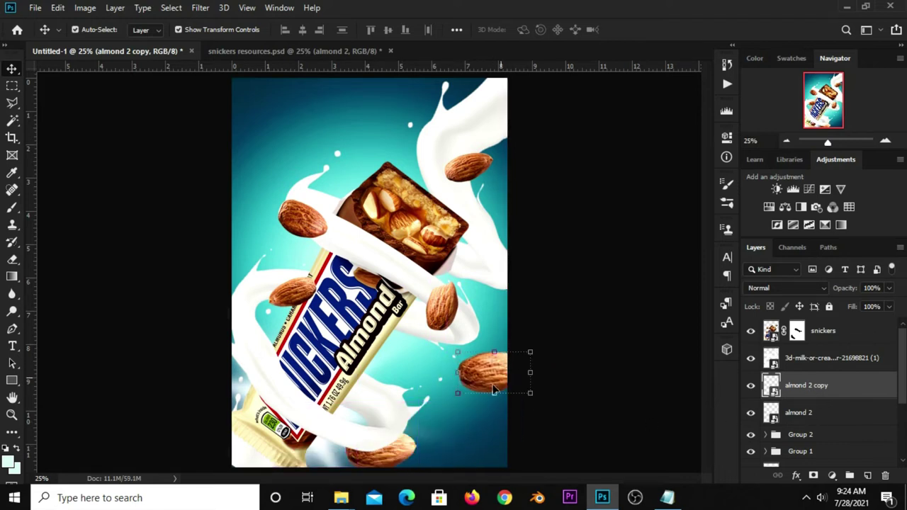
left_click(392, 463)
left_click(750, 413)
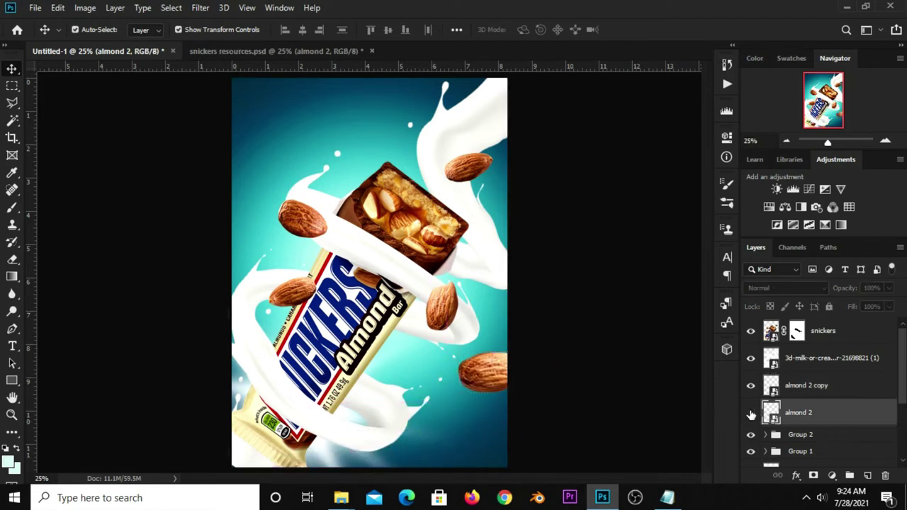
left_click(751, 413)
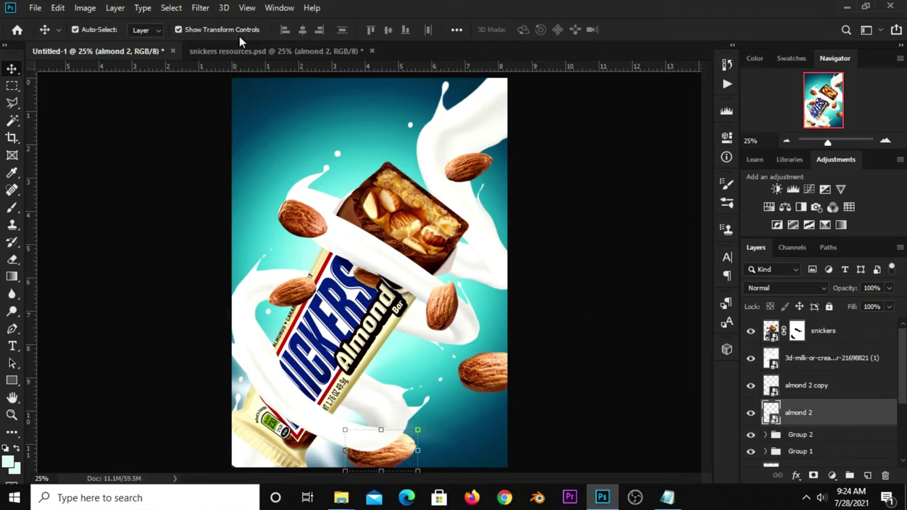
left_click(200, 8)
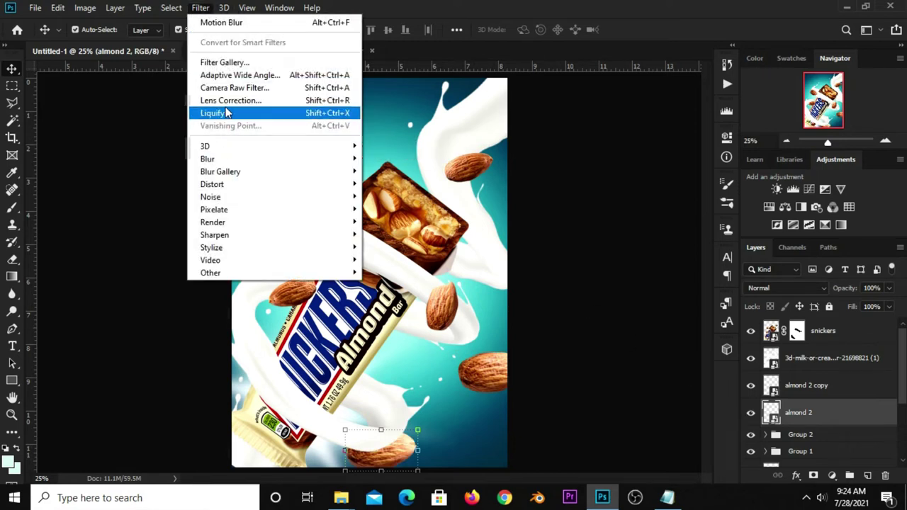
Apply an 8-pixel Gaussian Blur to the bottom almond
mouse_move(207, 159)
left_click(386, 209)
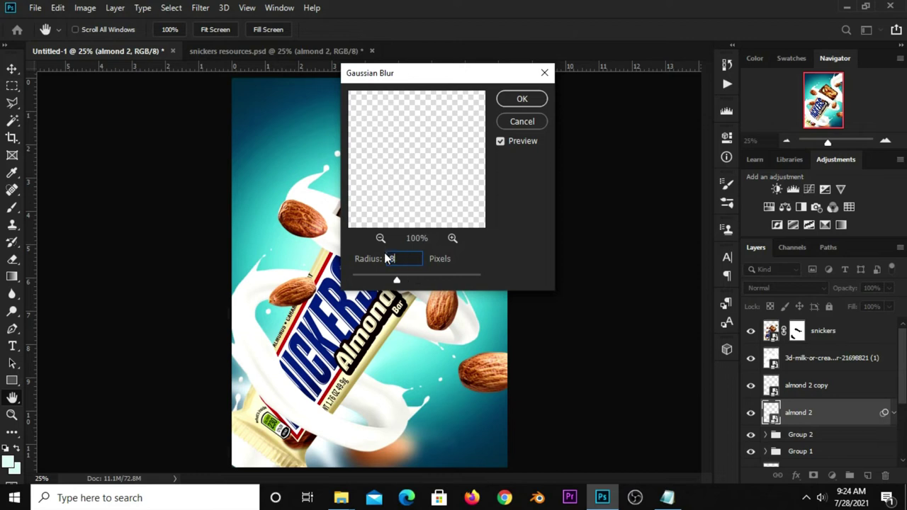
type("8")
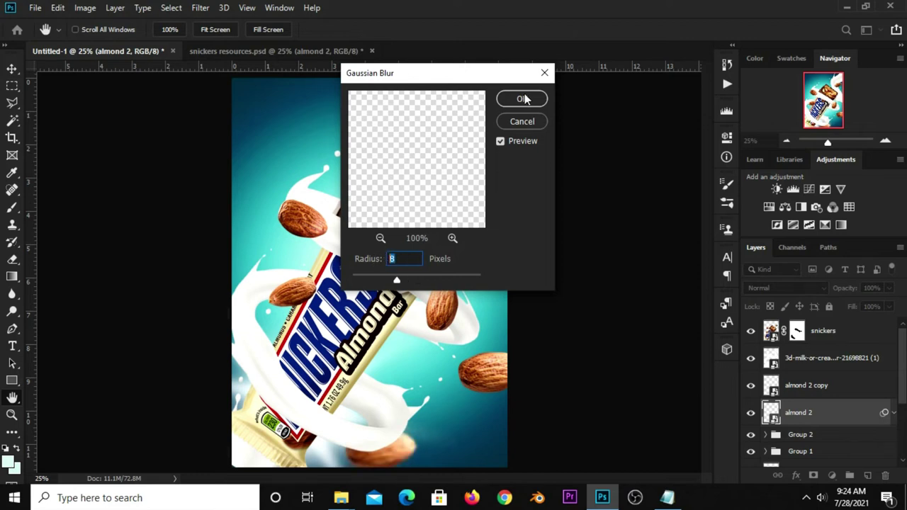
left_click(522, 99)
Convert the right-edge almond copy to a smart object and scale it to about 76%
left_click(573, 326)
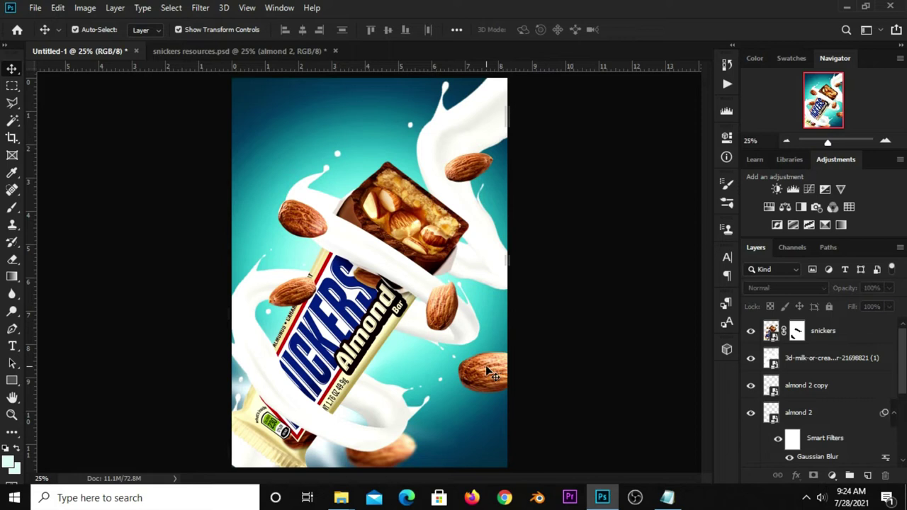
left_click(488, 371)
left_click_drag(514, 417, 500, 361)
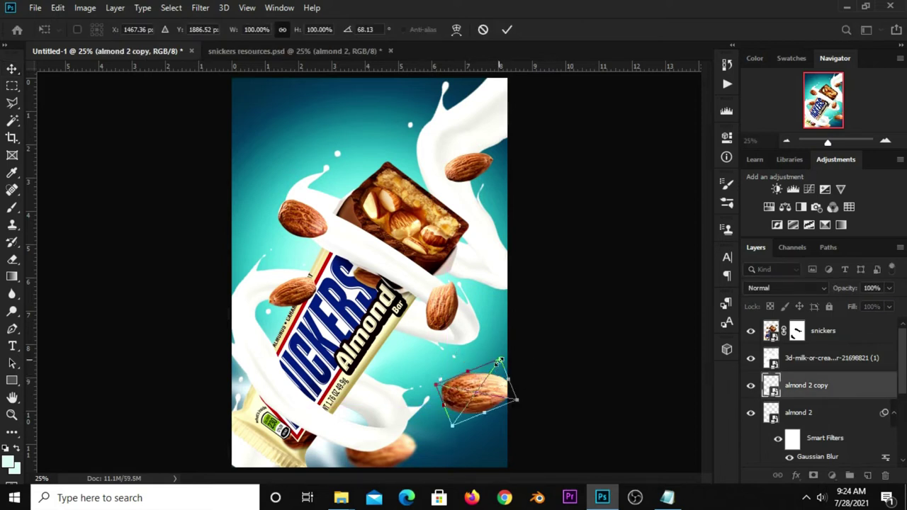
key("Return")
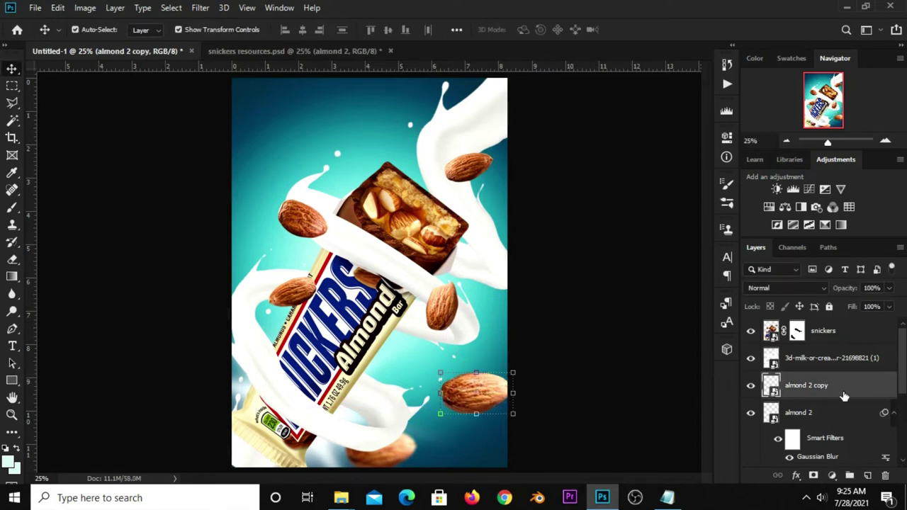
right_click(844, 394)
left_click(716, 138)
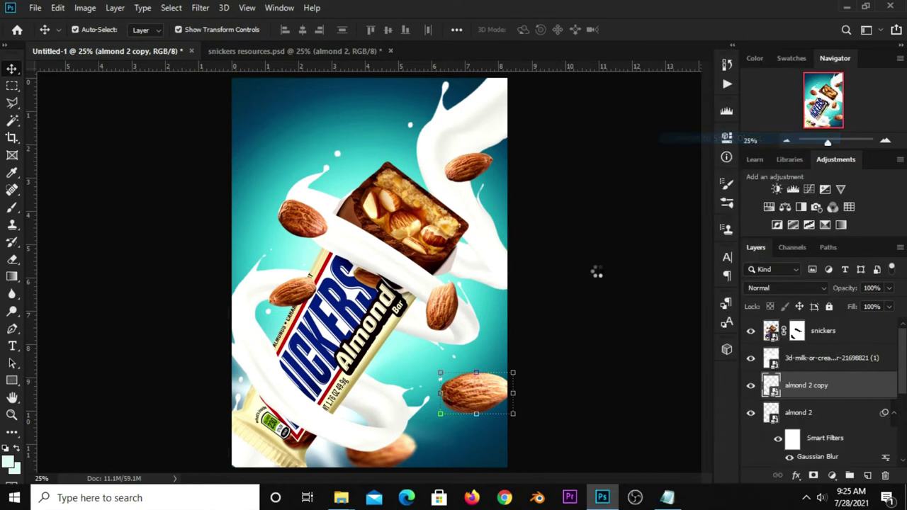
key("ctrl+t")
left_click_drag(511, 370, 500, 375)
left_click(507, 29)
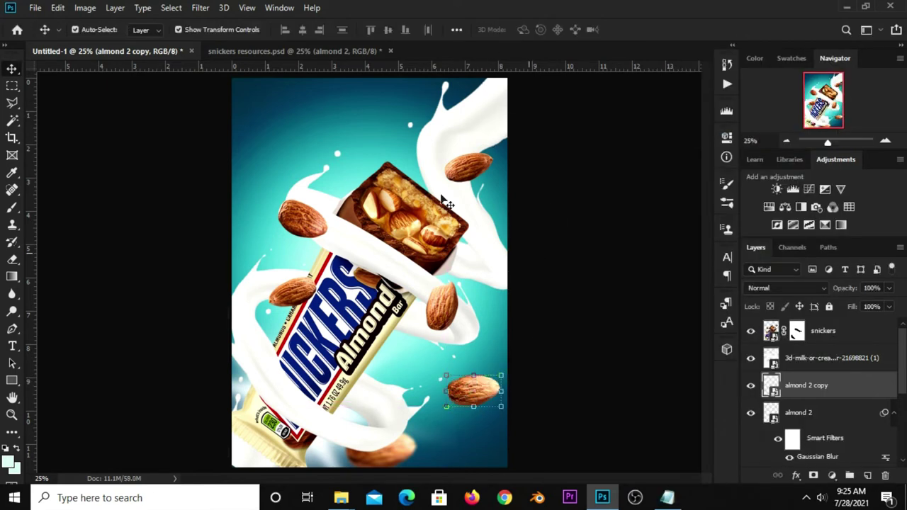
left_click(200, 8)
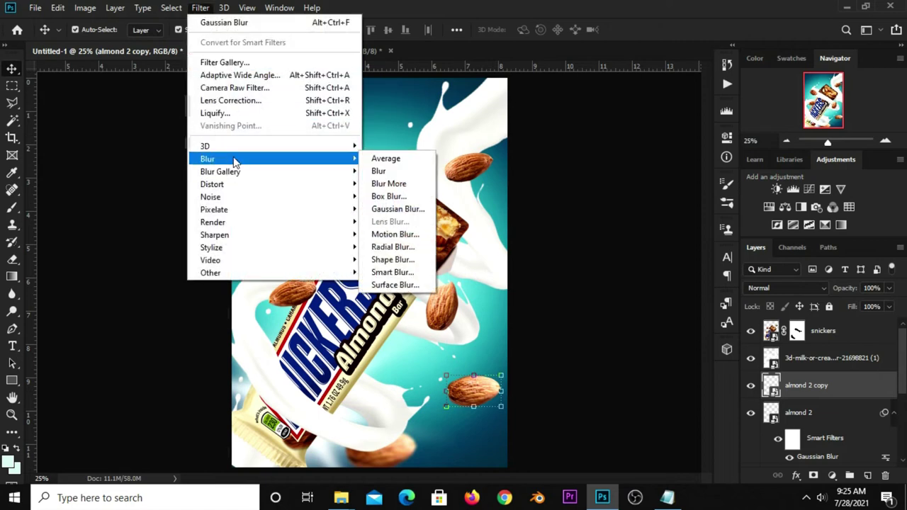
mouse_move(207, 158)
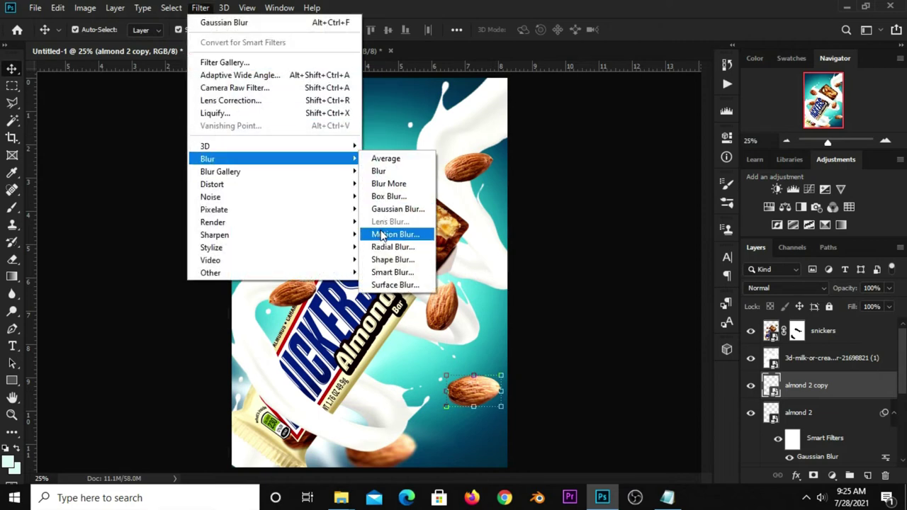
Apply a 45°, 54-pixel Motion Blur to the right-edge almond copy
left_click(382, 235)
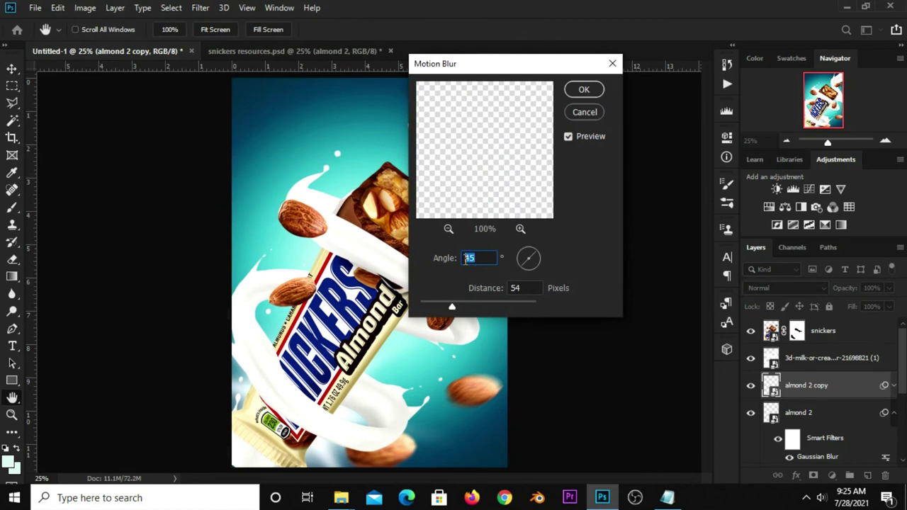
left_click(514, 287)
left_click(582, 91)
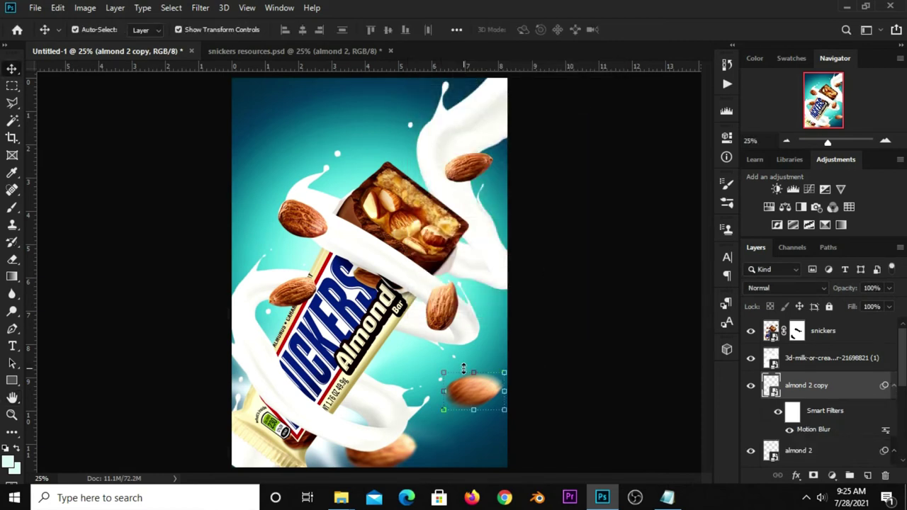
Rotate the blurred almond about −71° and reposition it at the lower right
left_click(463, 368)
left_click(465, 202)
left_click_drag(510, 414, 507, 364)
mouse_move(472, 397)
left_mouse_down()
mouse_move(482, 409)
mouse_move(473, 402)
left_mouse_up()
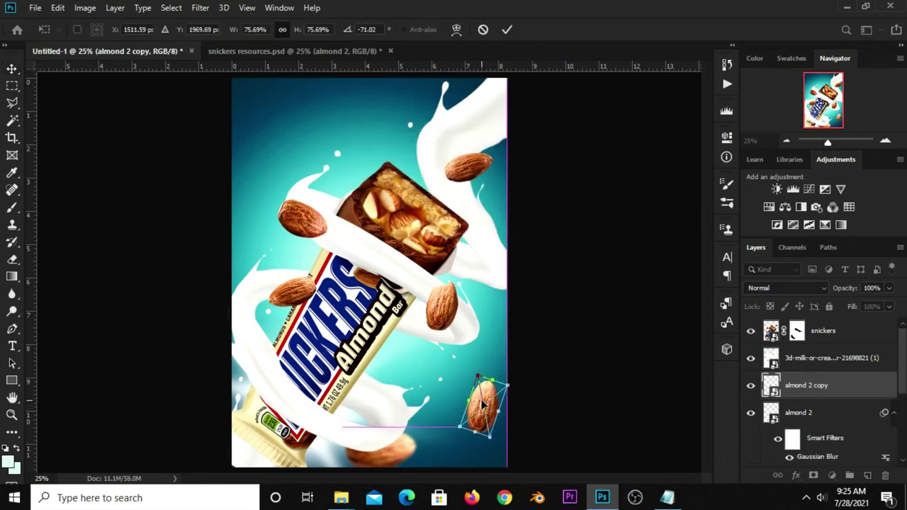
key("Return")
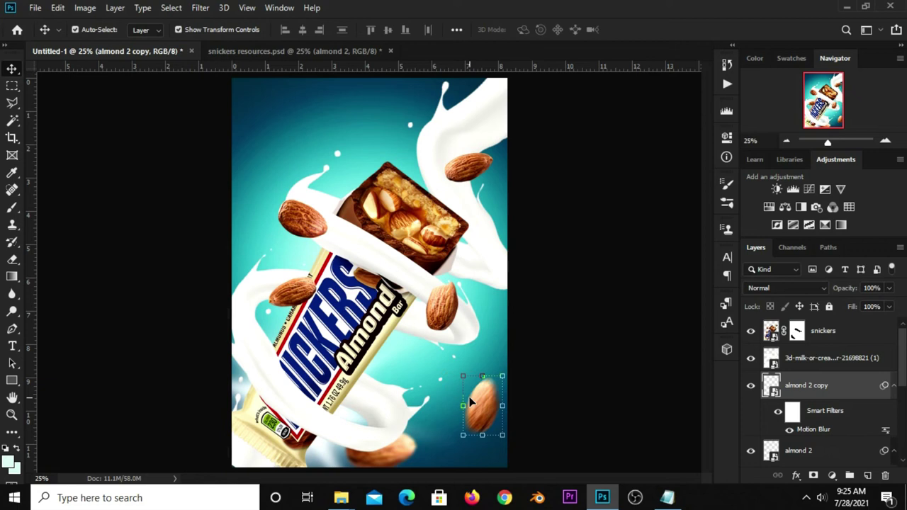
In snickers resources.psd, shift the light flare and small almond up and left
left_click(211, 51)
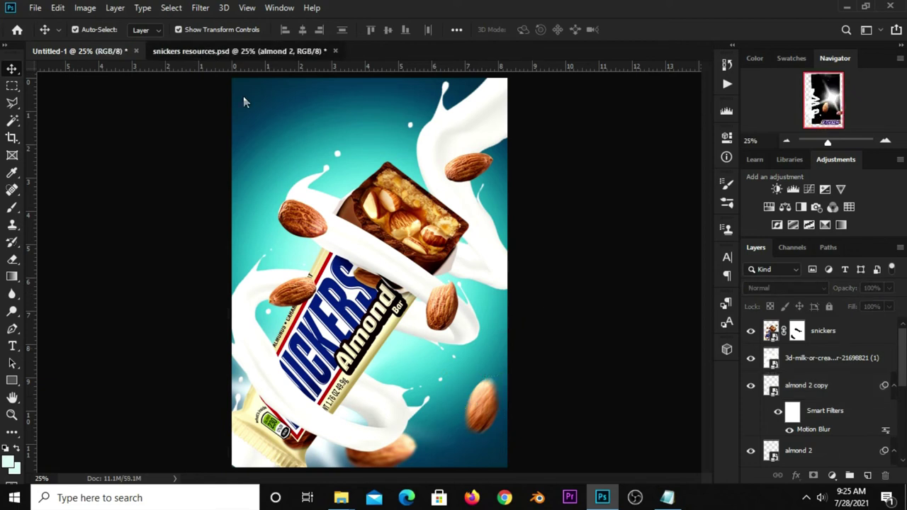
left_click(557, 257)
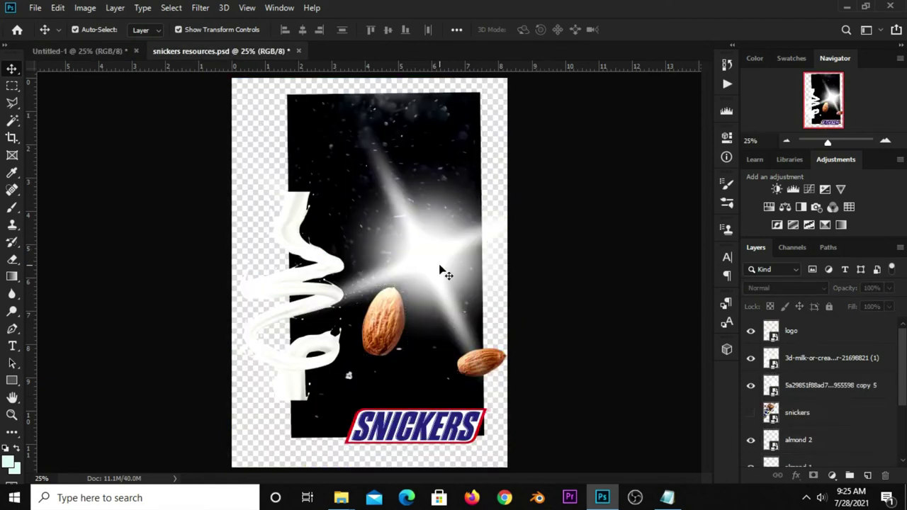
left_click_drag(440, 270, 364, 248)
left_click(480, 362)
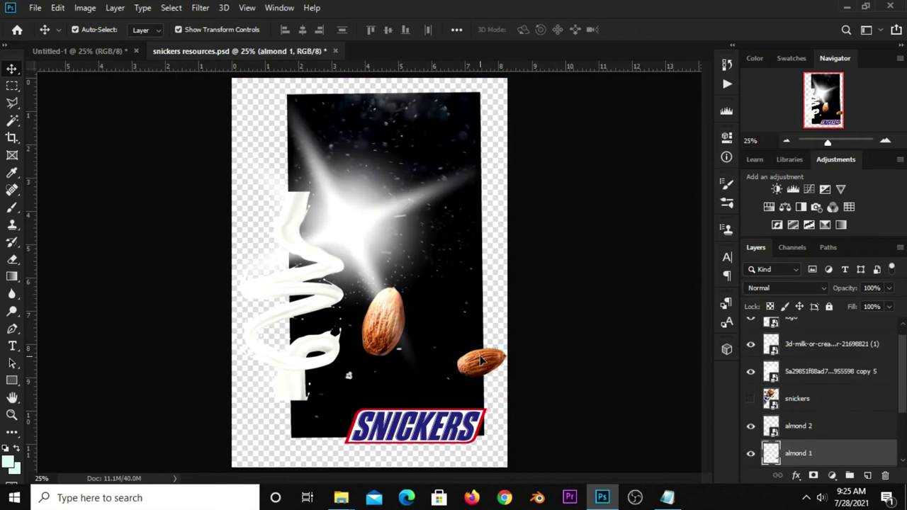
left_click_drag(480, 361, 470, 341)
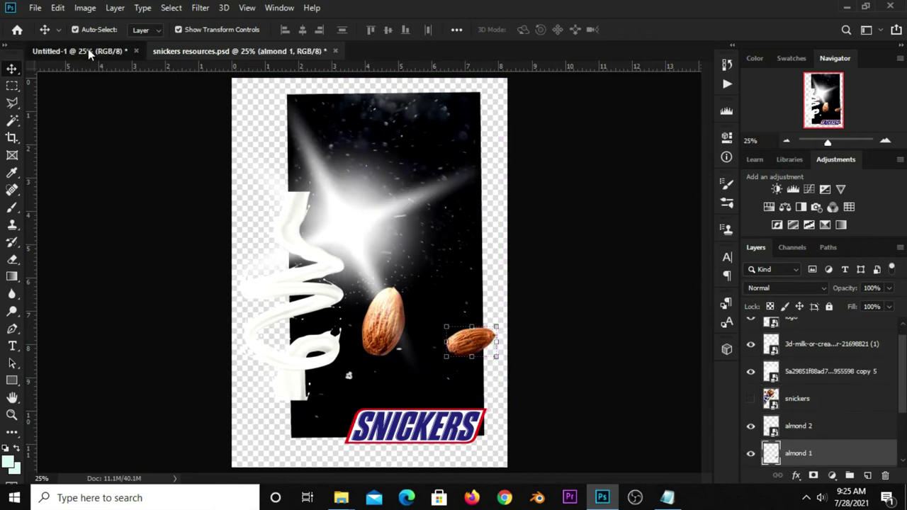
Bring almond 1 into the poster as a smart object and Alt-drag a copy upward
left_click_drag(88, 49, 382, 248)
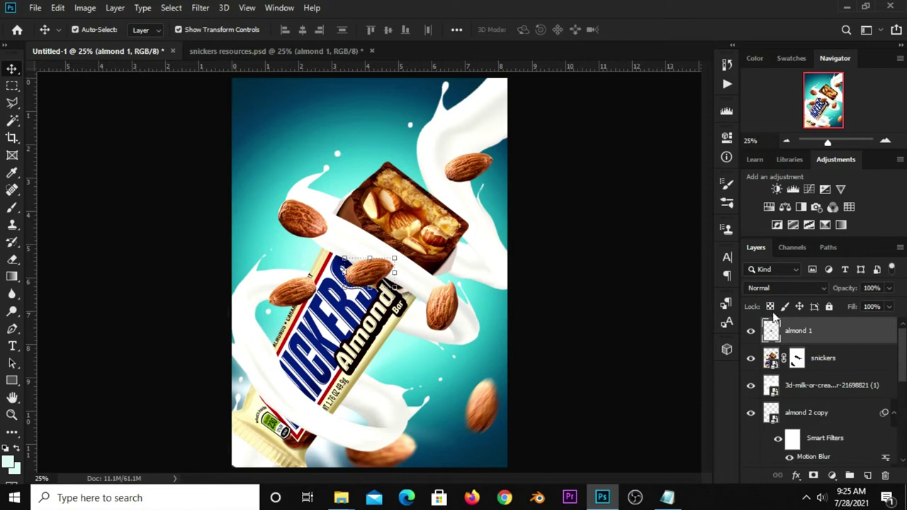
right_click(791, 330)
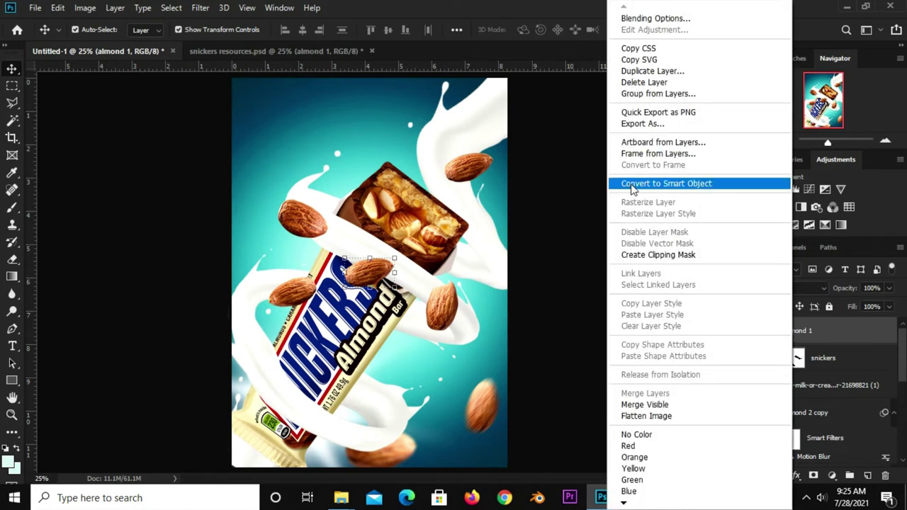
left_click(633, 185)
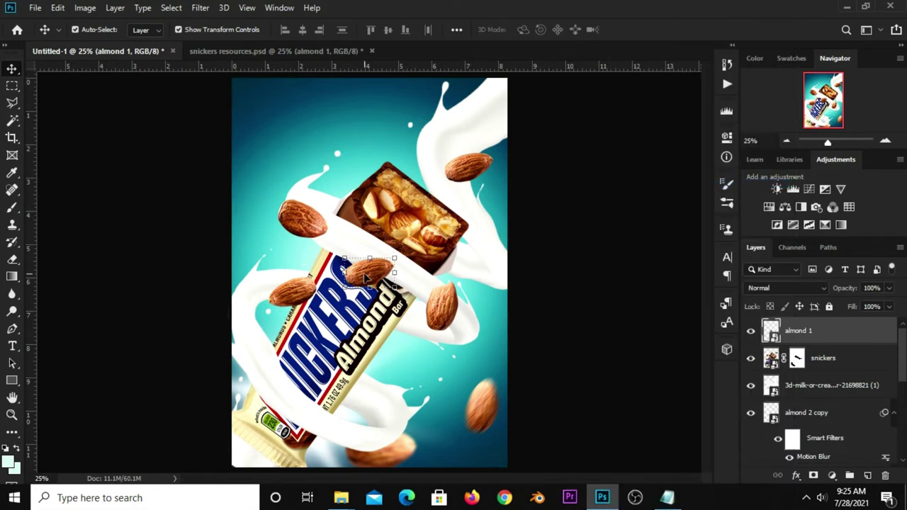
left_click_drag(367, 278, 366, 117)
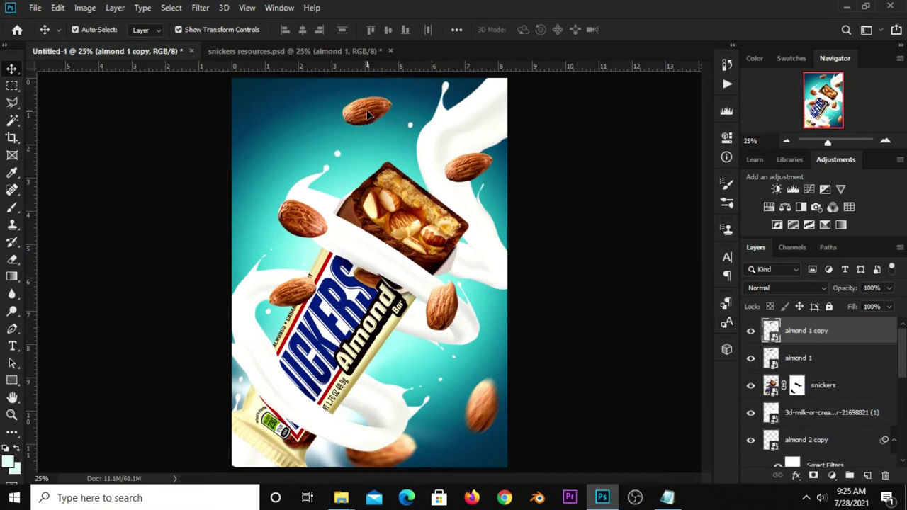
Move one almond to the upper left and enlarge the other to about 153.79% along the top edge
left_click_drag(366, 115, 277, 141)
key("ctrl+t")
left_click_drag(392, 126, 433, 152)
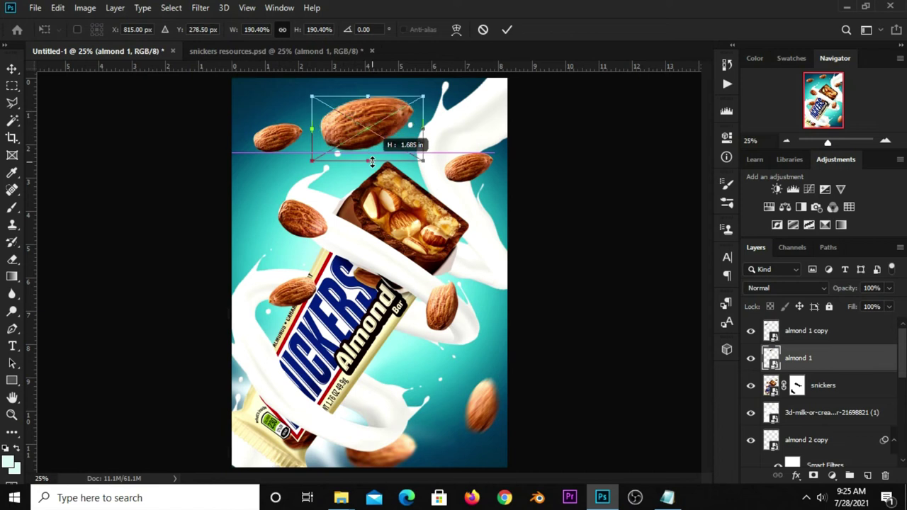
left_click_drag(366, 131, 362, 105)
left_click_drag(306, 137, 356, 103)
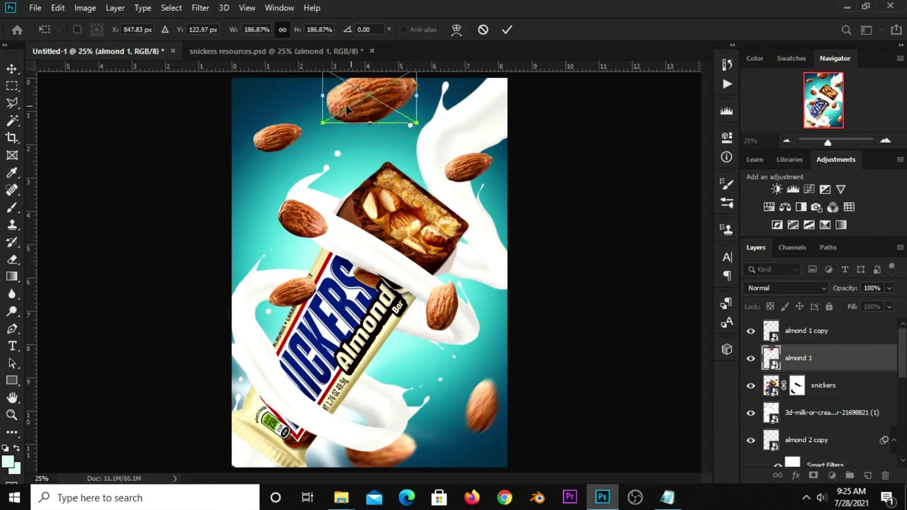
left_click(504, 34)
mouse_move(364, 117)
left_mouse_down()
mouse_move(396, 90)
mouse_move(366, 94)
left_mouse_up()
left_click(506, 30)
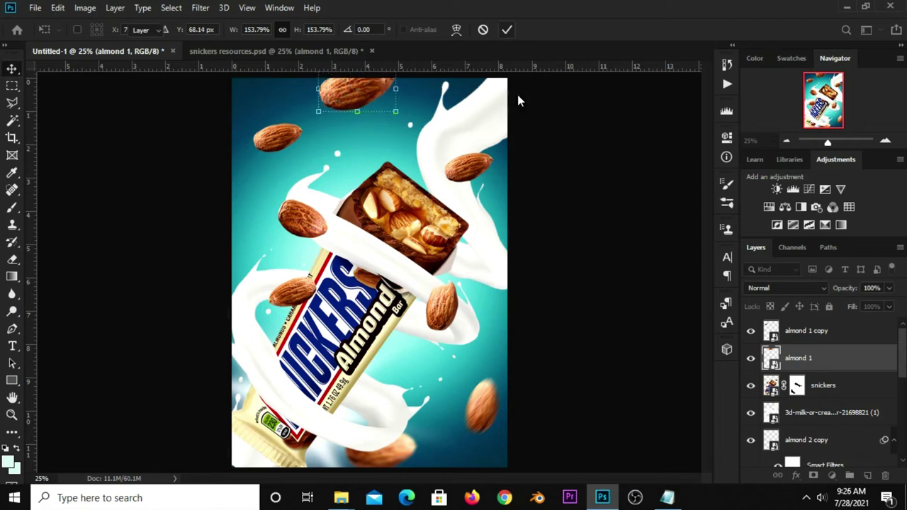
left_click(516, 223)
left_click_drag(270, 142, 272, 144)
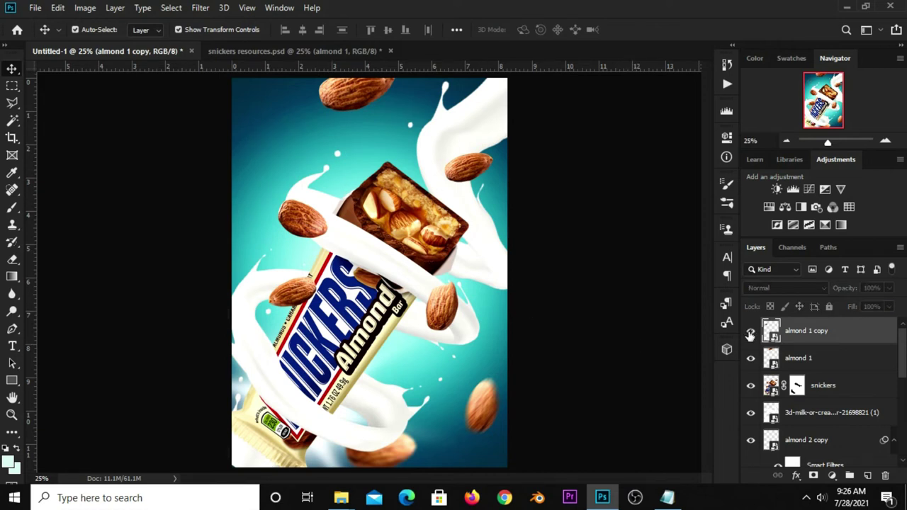
Apply a Motion Blur at angle 45° and distance 54 px to the upper-left almond
left_click(200, 7)
mouse_move(207, 159)
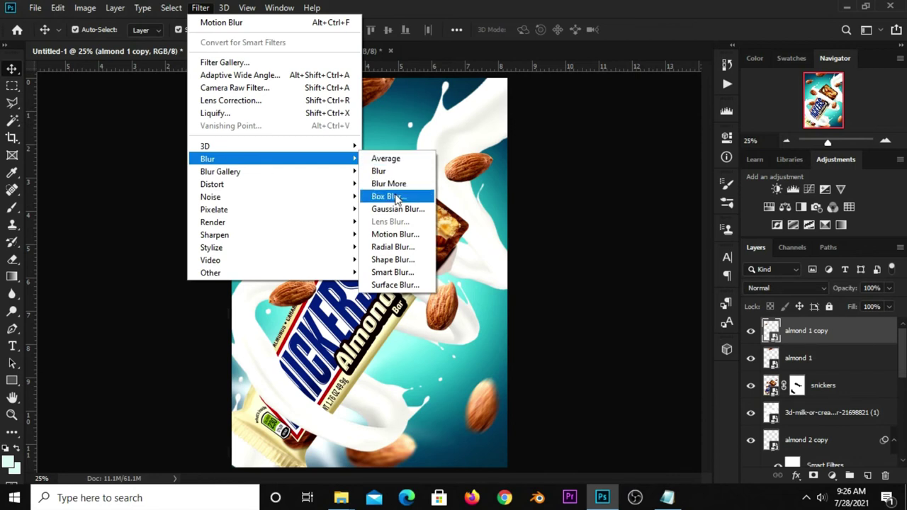
left_click(388, 239)
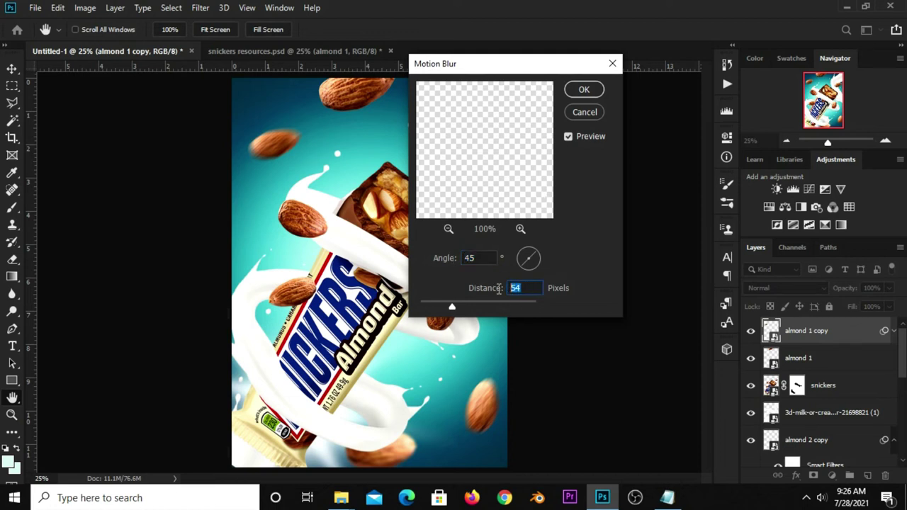
left_click(573, 92)
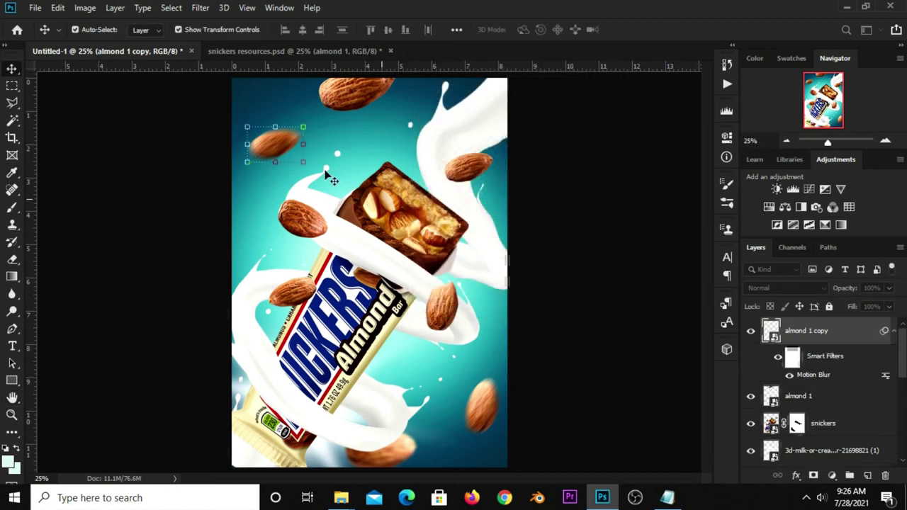
left_click(274, 126)
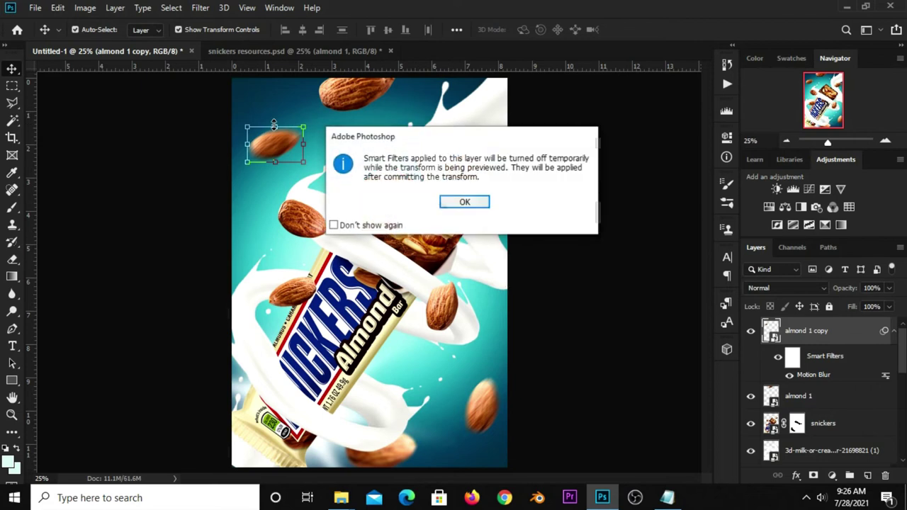
left_click(465, 203)
left_click(427, 220)
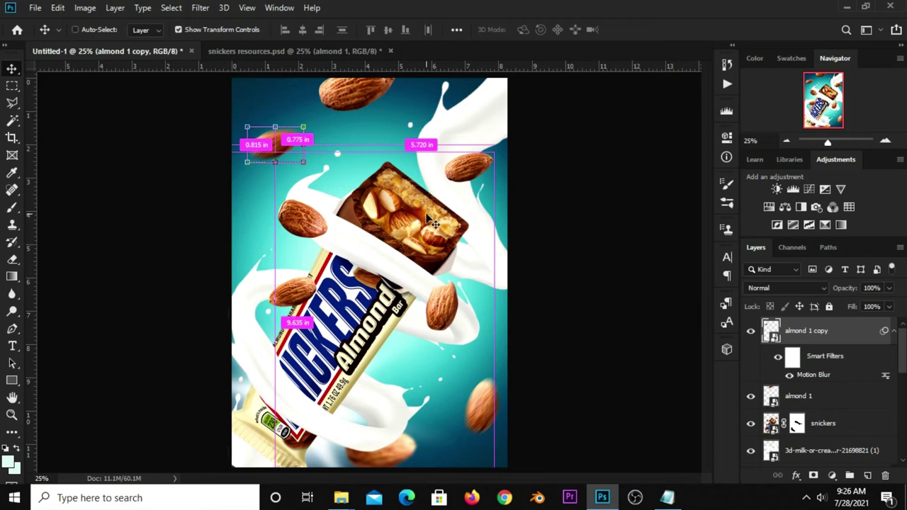
Duplicate the blurred almond, rotate the copy 90° clockwise, and place it beside the bar's left side
key("ctrl+j")
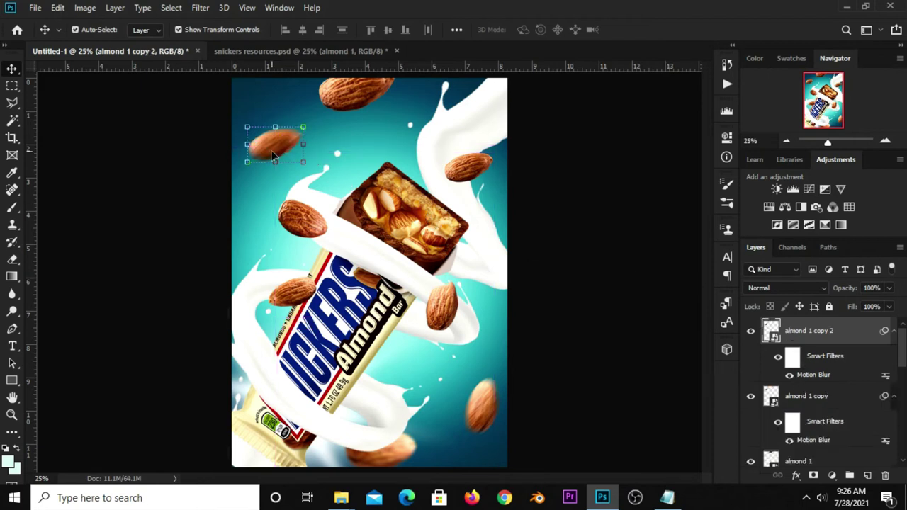
left_click_drag(275, 154, 281, 268)
key("ctrl+t")
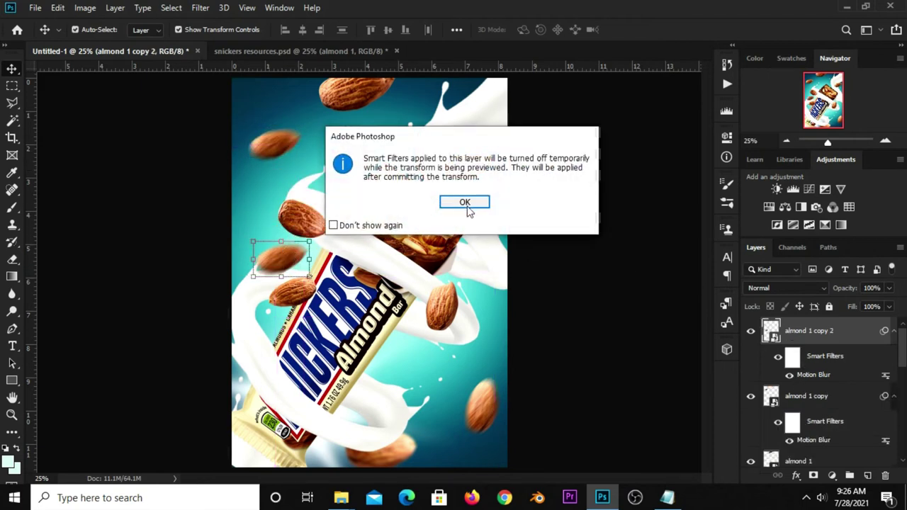
left_click(465, 203)
right_click(278, 264)
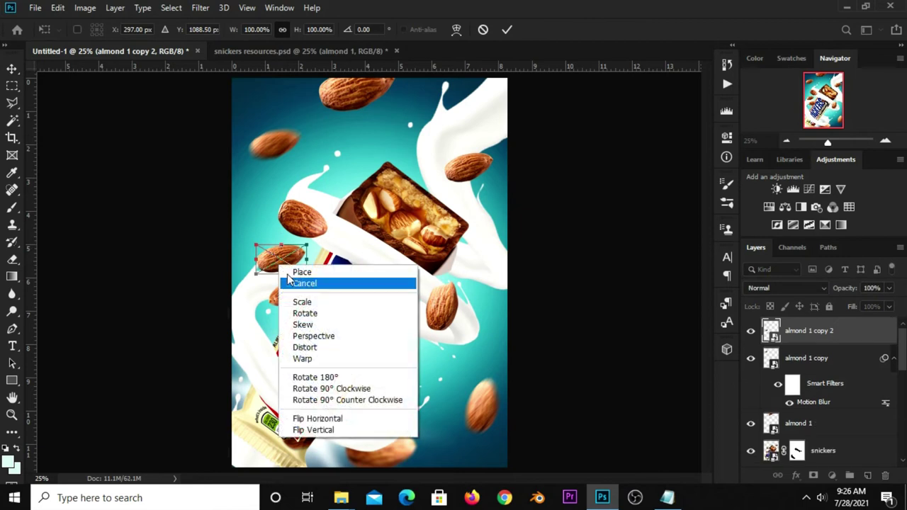
left_click(330, 389)
left_click(506, 30)
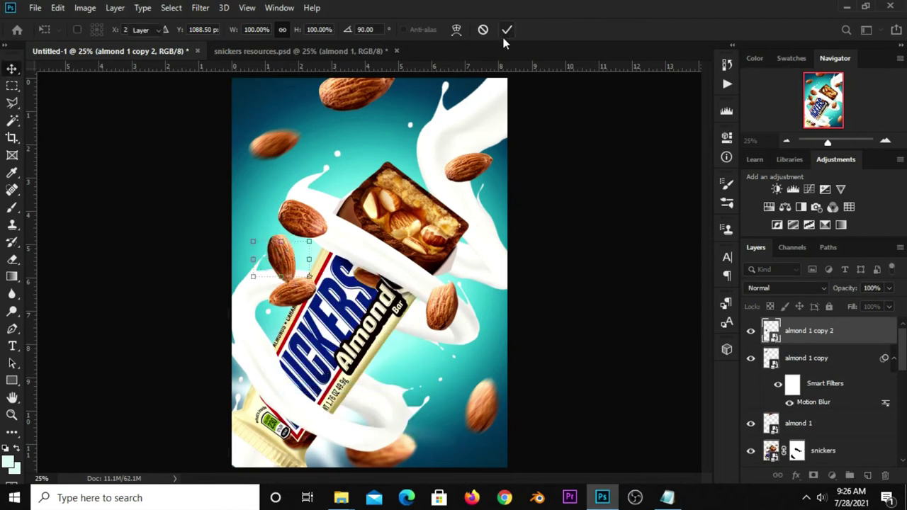
mouse_move(287, 264)
left_mouse_down()
mouse_move(257, 337)
mouse_move(303, 325)
mouse_move(303, 312)
left_mouse_up()
left_click(544, 281)
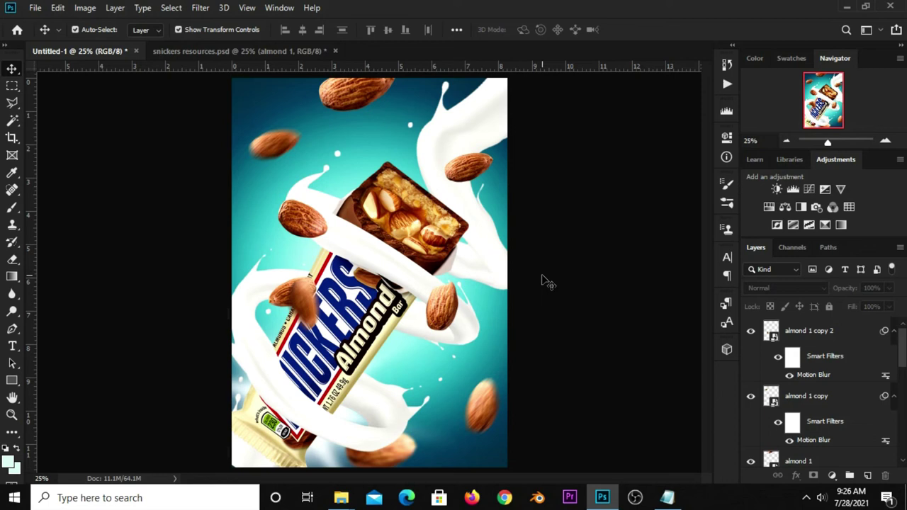
Bring the SNICKERS logo from snickers resources.psd into the poster, scaled to about 20% in the bottom-right corner
left_click(259, 50)
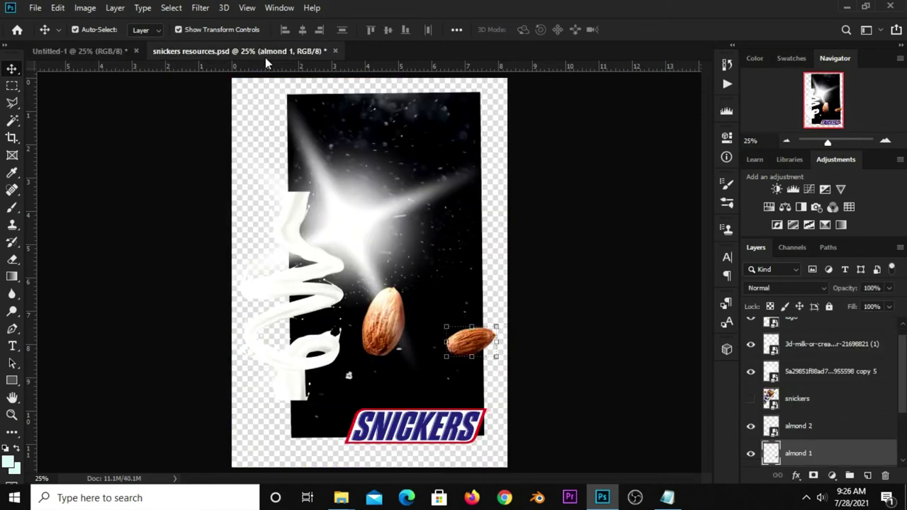
left_click(599, 379)
left_click(481, 439)
left_click_drag(419, 433, 420, 433)
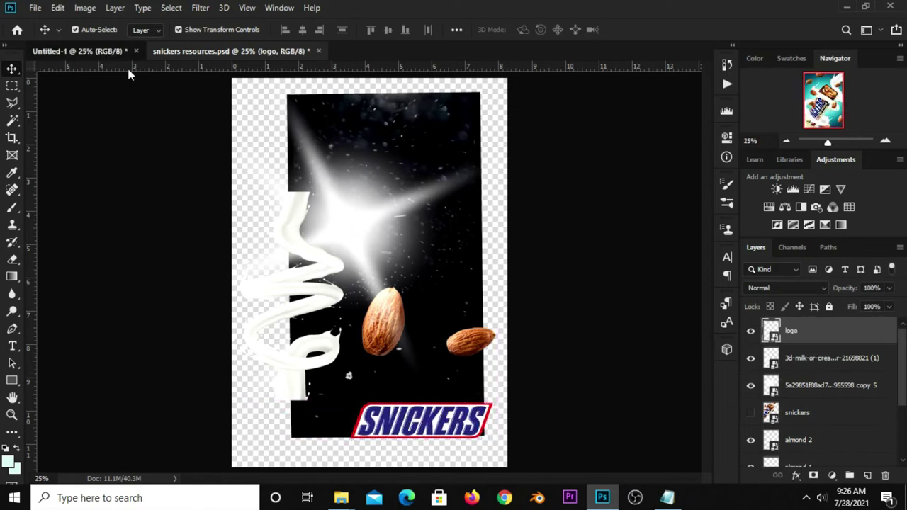
left_click_drag(96, 54, 414, 373)
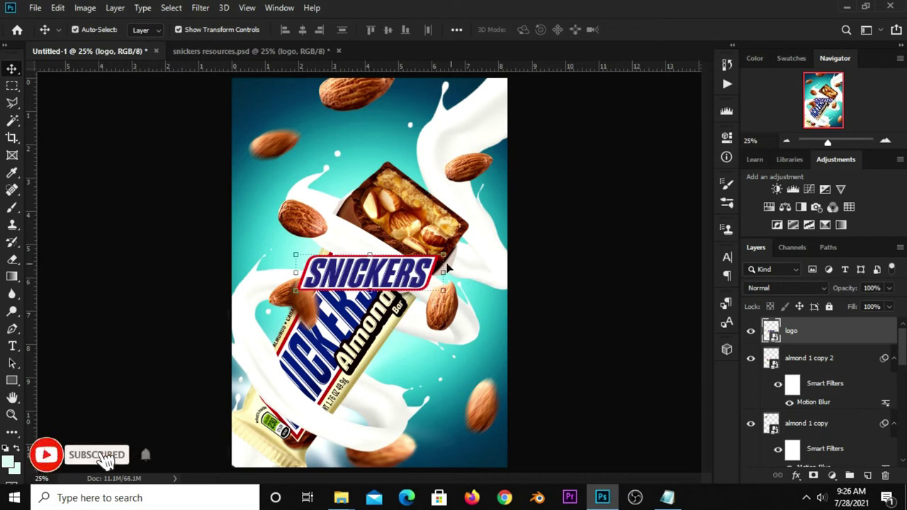
key("ctrl+t")
mouse_move(446, 253)
left_mouse_down()
mouse_move(344, 275)
mouse_move(456, 443)
mouse_move(476, 457)
mouse_move(493, 444)
left_mouse_up()
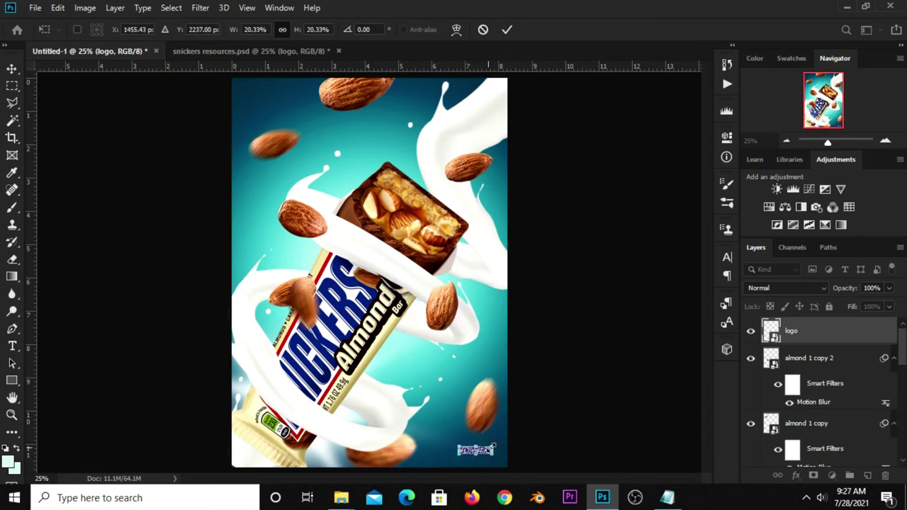
key("Return")
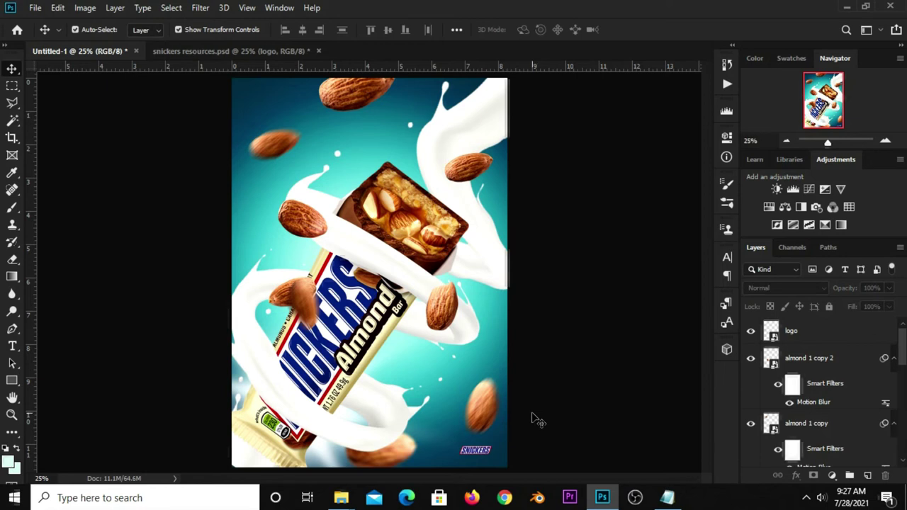
Nudge the lower-right blurred almond slightly up and to the right
left_click(489, 405)
left_click_drag(488, 406, 493, 402)
left_click(548, 386)
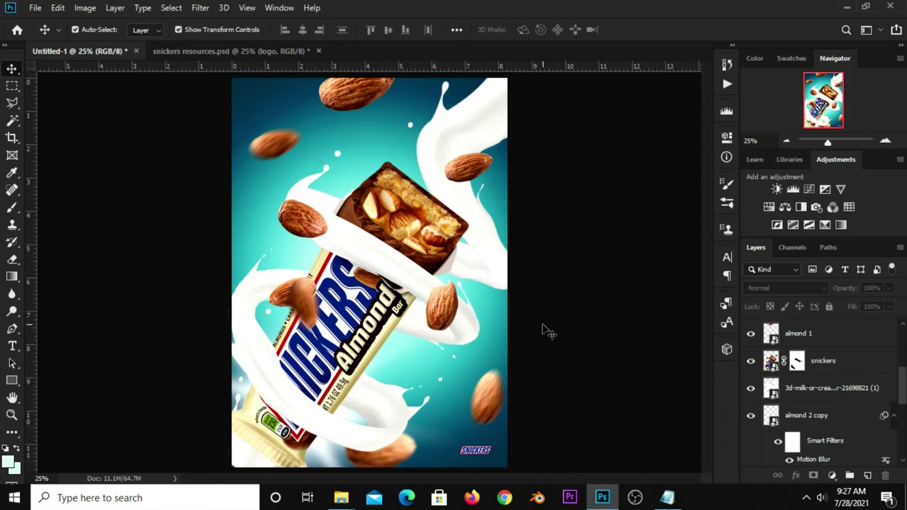
Select the 3d-milk layer, toggle its visibility to compare, and add empty Layer 3 above it
left_click(391, 439)
left_click(750, 388)
left_click(750, 388)
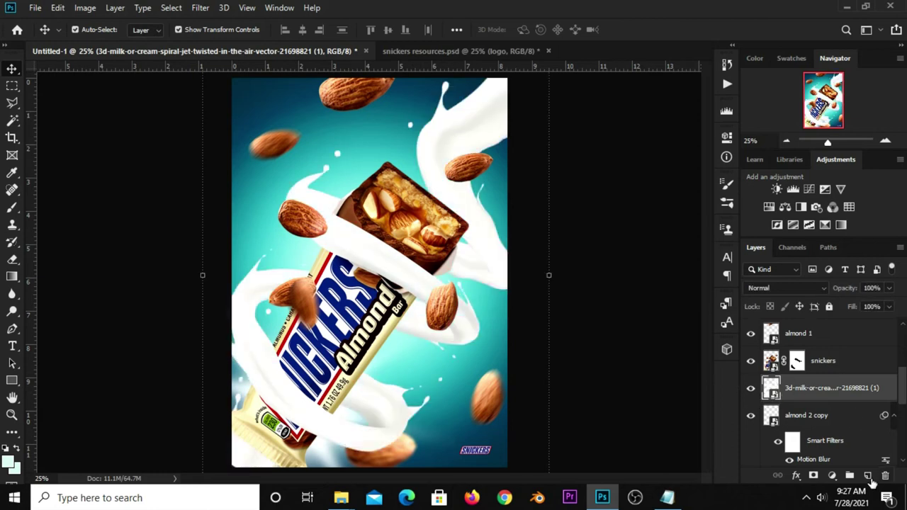
left_click(867, 477)
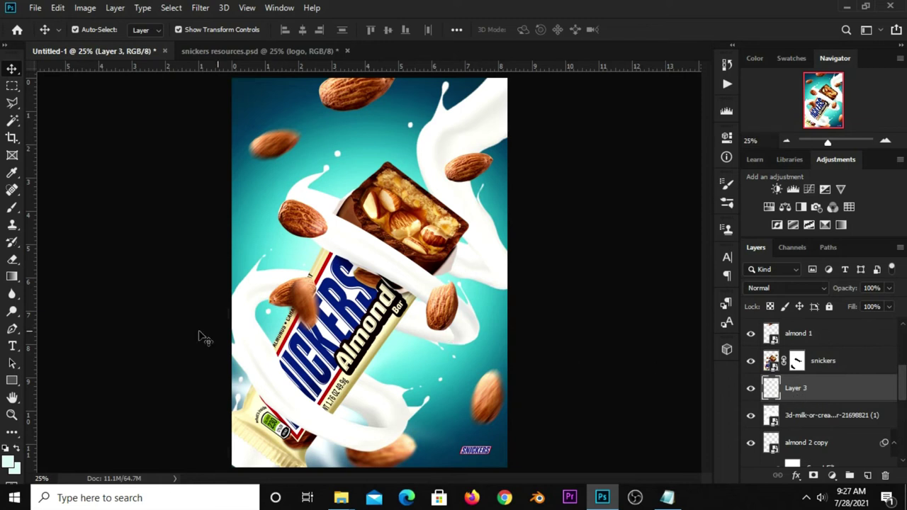
Paint a black shadow with a size-200 brush along the bar's lower edge
left_click_drag(12, 208, 119, 209)
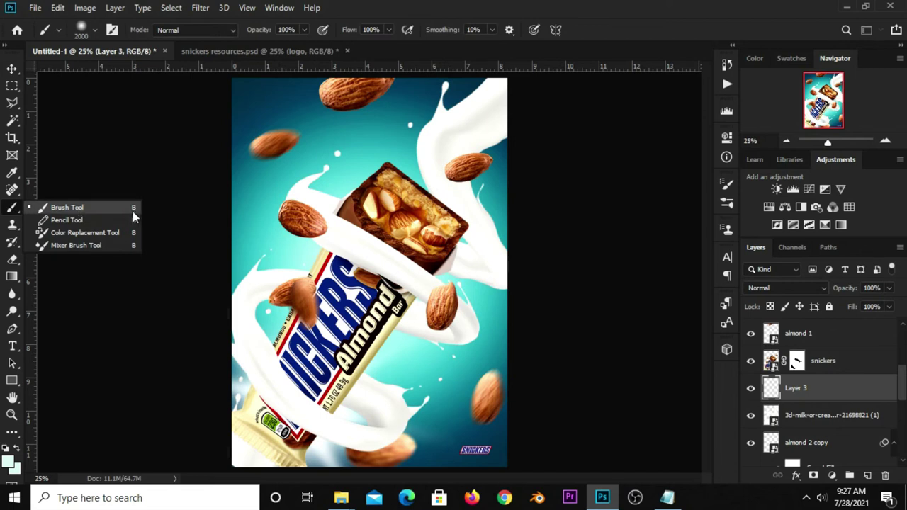
left_click(132, 210)
key("bracketleft")
key("bracketleft")
key("bracketleft")
key("bracketleft")
key("bracketleft")
key("bracketleft")
key("bracketleft")
key("bracketleft")
key("bracketleft")
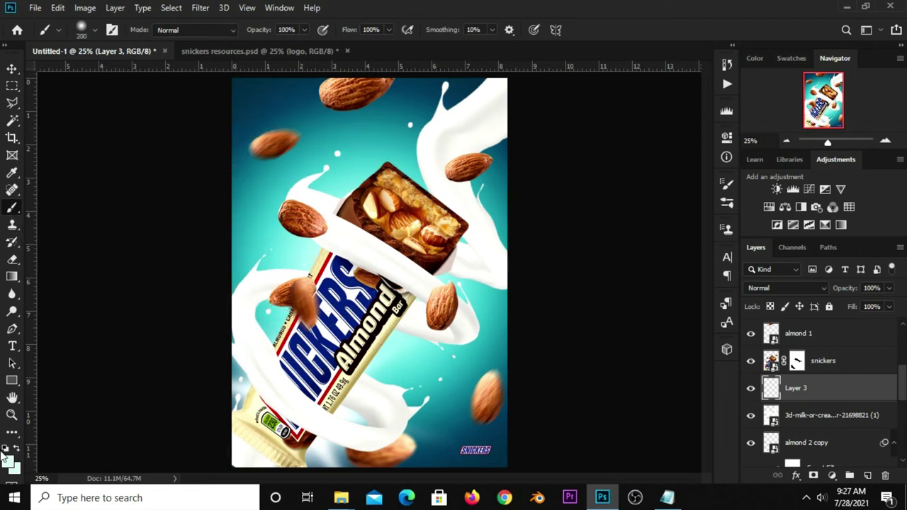
left_click(6, 448)
scroll(363, 374, "up", 5)
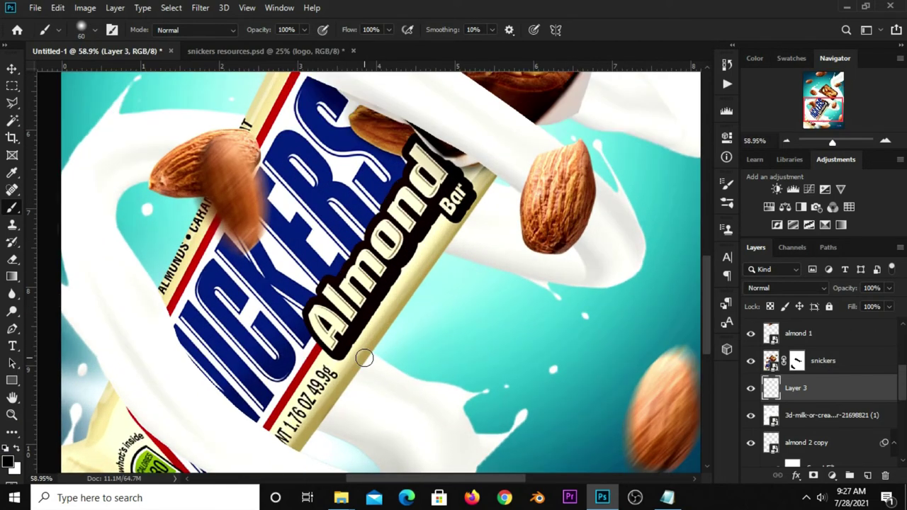
left_click_drag(364, 357, 317, 423)
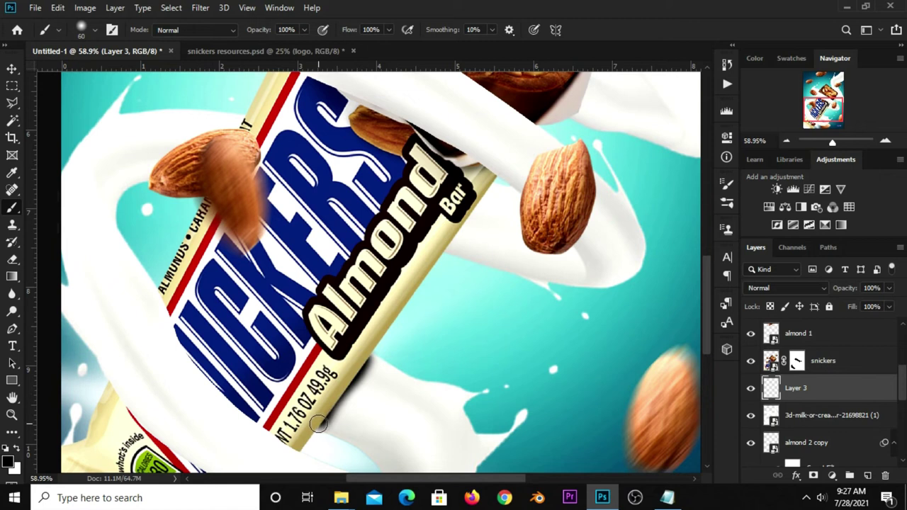
Nudge the shadow slightly left and set Layer 3's opacity to 50%
left_click(12, 69)
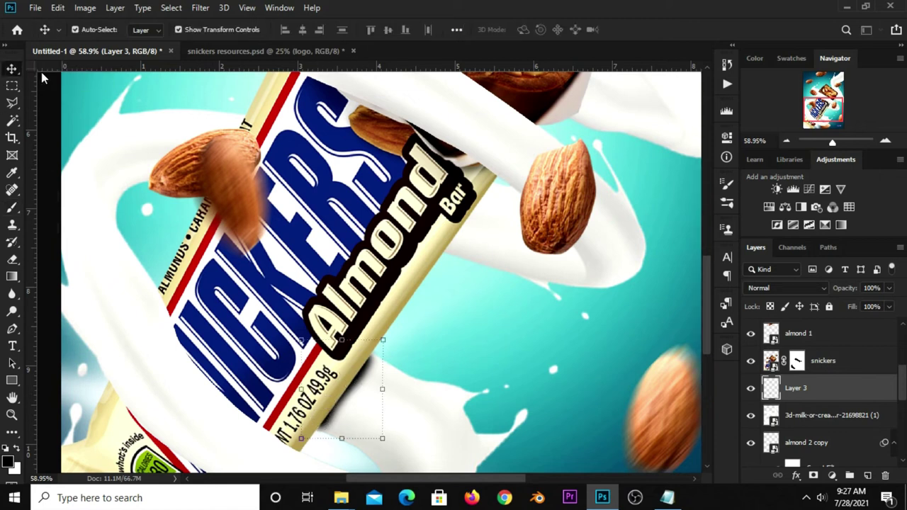
key("Left")
key("Left")
key("Left")
key("Left")
left_click(890, 288)
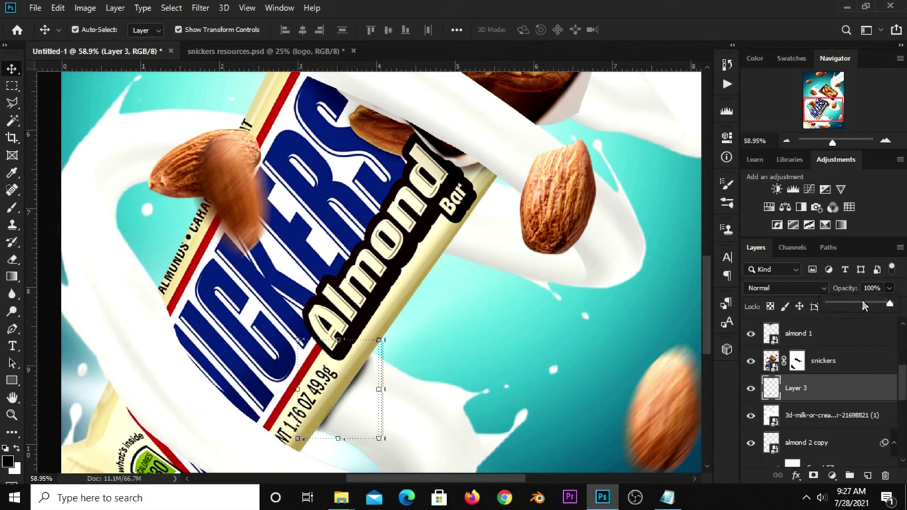
left_click(860, 305)
scroll(461, 330, "down", 3)
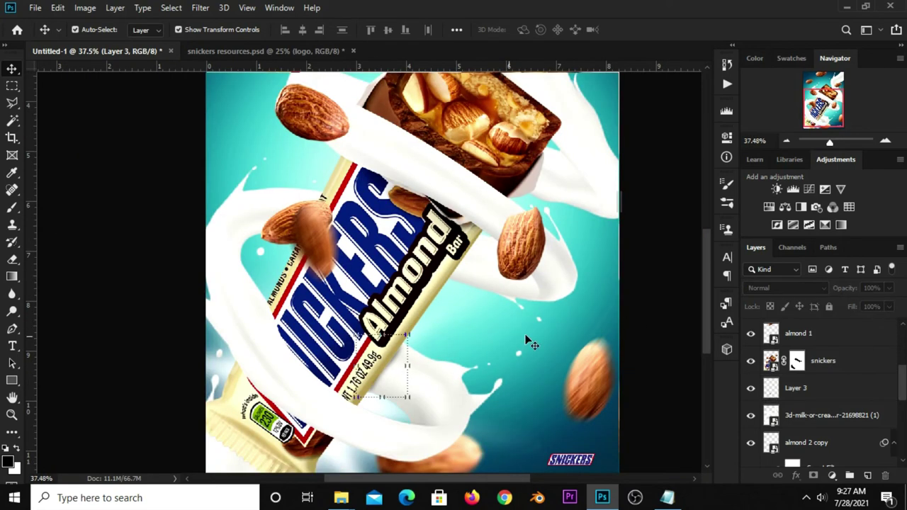
Duplicate the shadow and move the copy up beside the 'Almond Bar' label
left_click(811, 393)
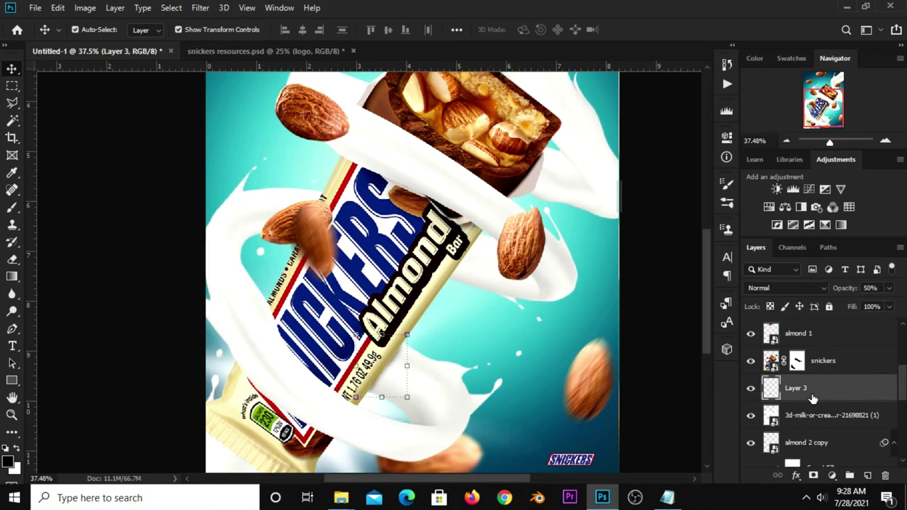
key("ctrl+j")
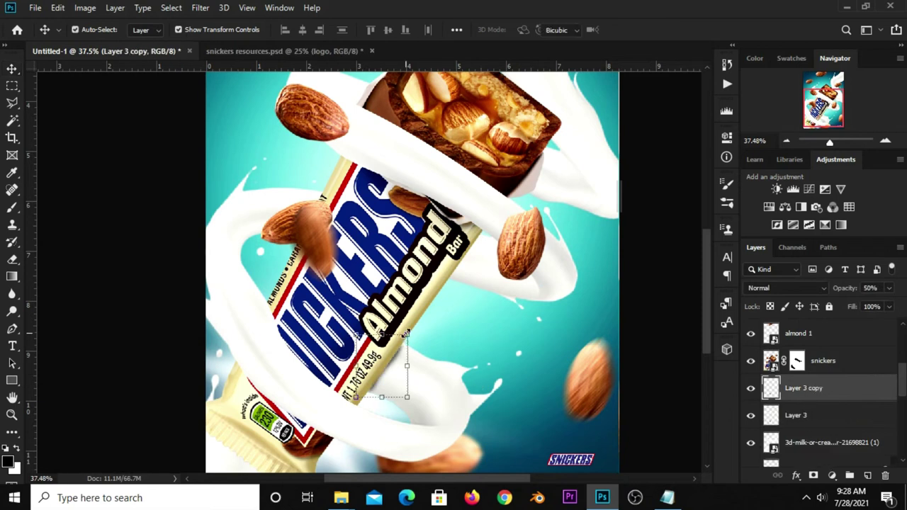
key("ctrl+t")
mouse_move(372, 377)
left_mouse_down()
mouse_move(465, 258)
mouse_move(457, 263)
left_mouse_up()
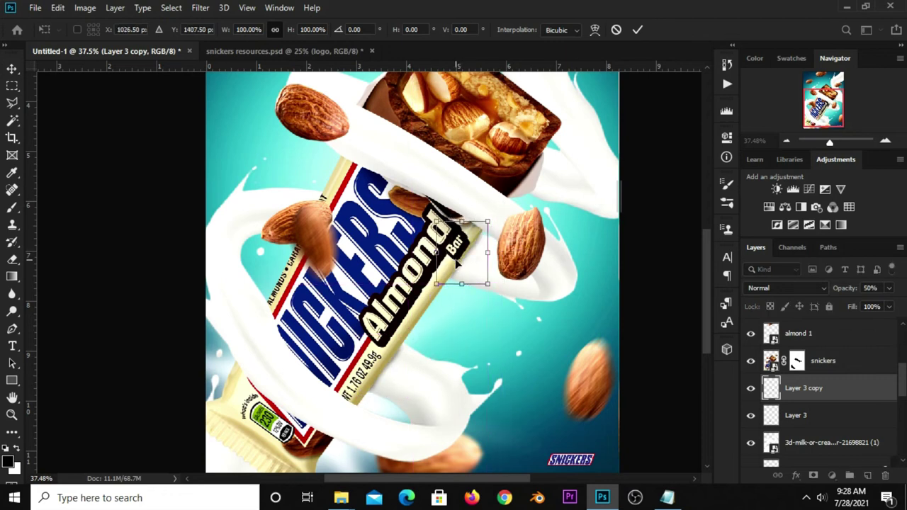
key("Return")
Duplicate again, place it under the chocolate end, and scale it to about 90%
key("ctrl+j")
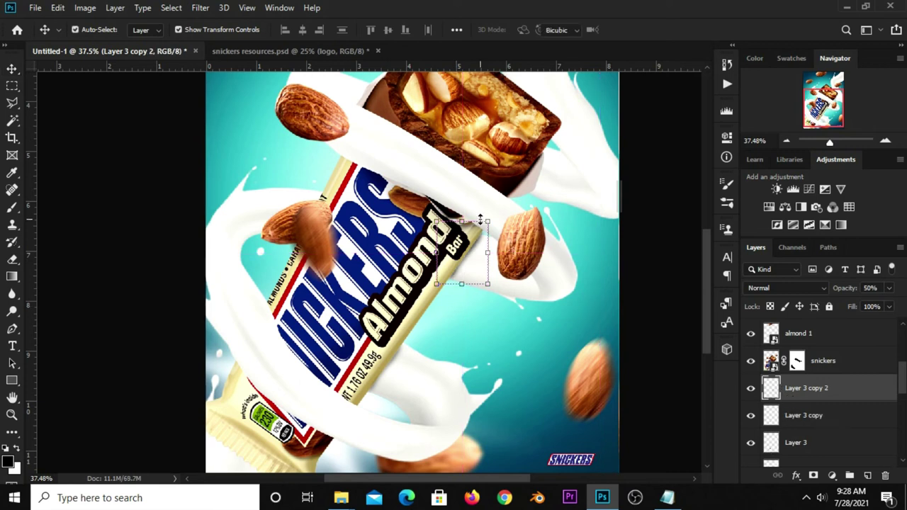
key("ctrl+t")
left_click_drag(456, 259, 536, 176)
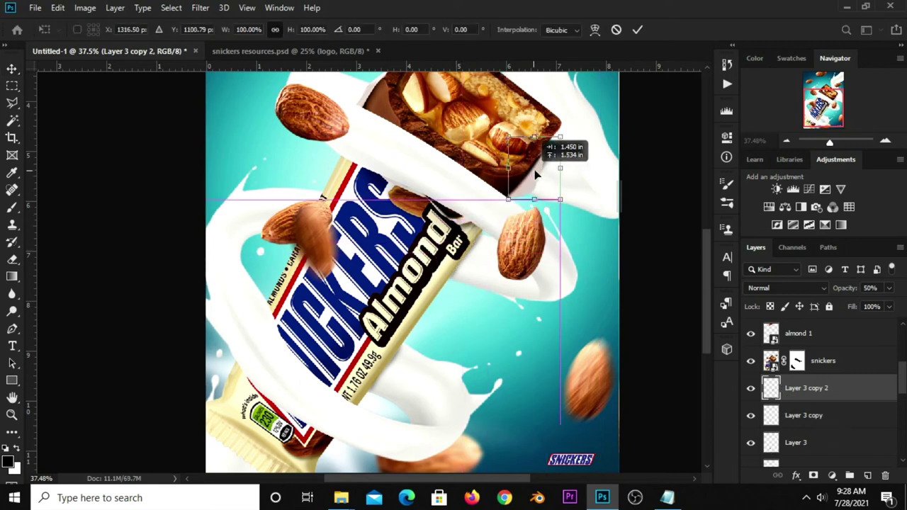
left_click_drag(550, 164, 571, 145)
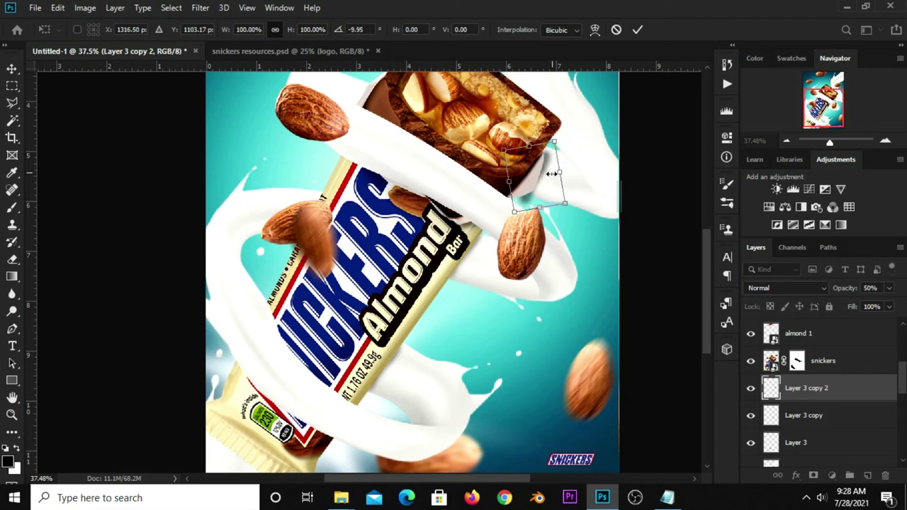
left_click_drag(544, 187, 541, 187)
key("Return")
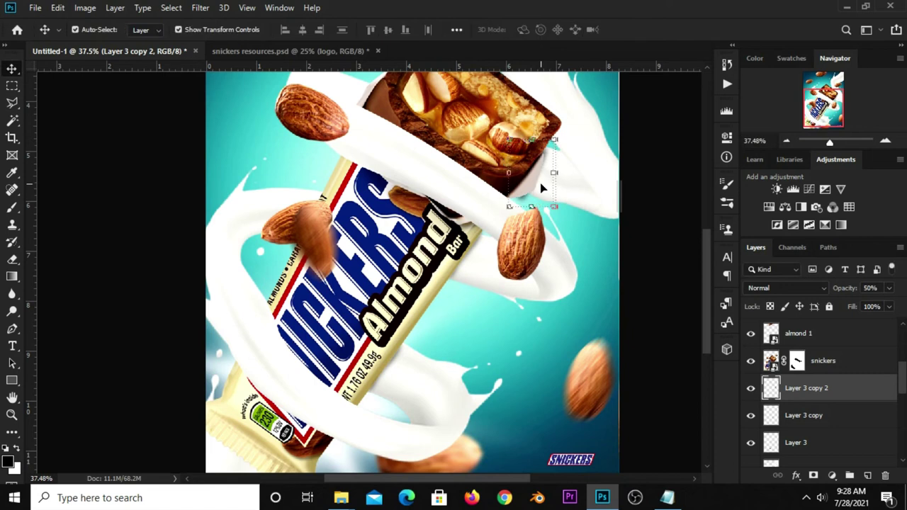
left_click_drag(511, 208, 511, 199)
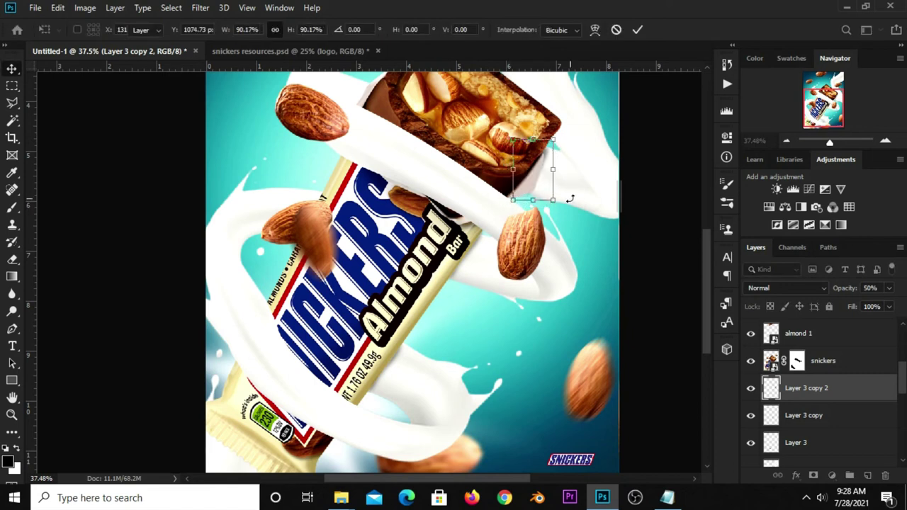
key("Return")
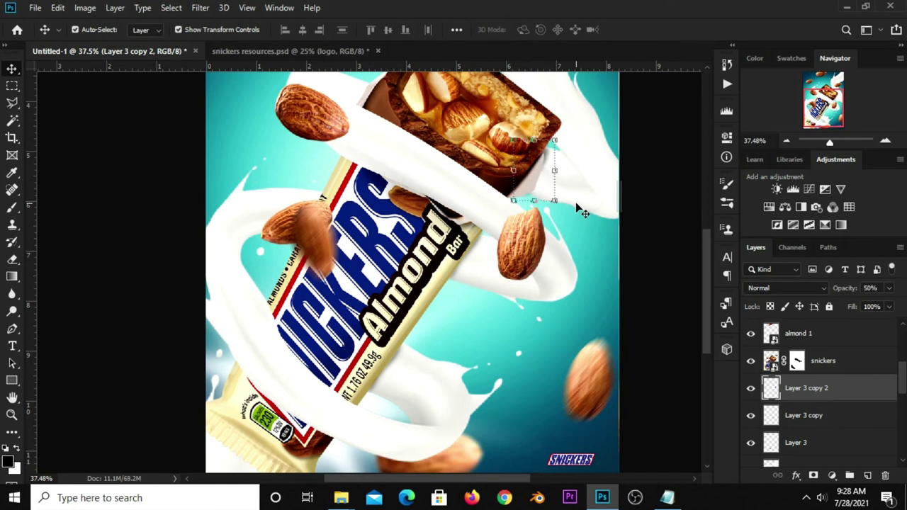
Stretch the small shadow slightly wider, then deselect to view the whole poster
key("ctrl+t")
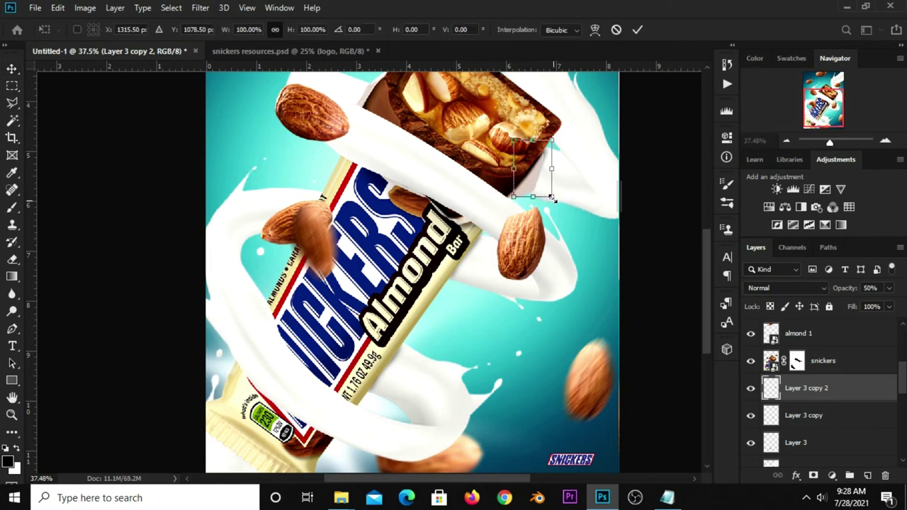
key("Return")
left_click_drag(553, 201, 555, 202)
scroll(556, 201, "down", 2)
scroll(549, 209, "down", 2)
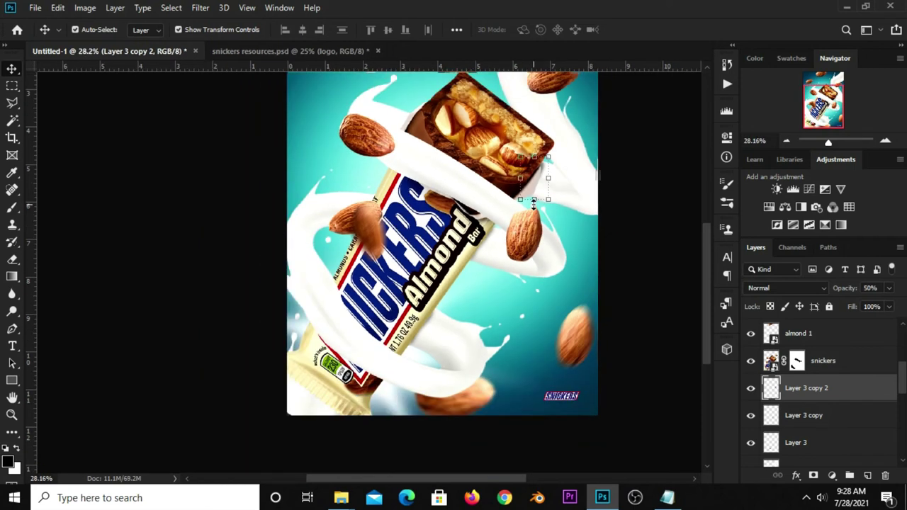
scroll(544, 224, "down", 2)
left_click(544, 222, "ctrl")
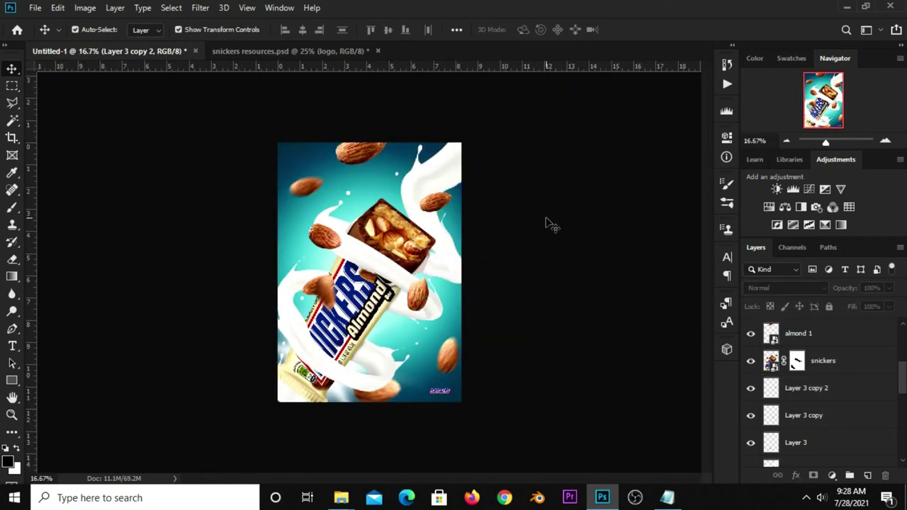
scroll(548, 225, "up", 2)
Copy the maxresdefault particle image from the resources file into the poster as a smart object
key("ctrl")
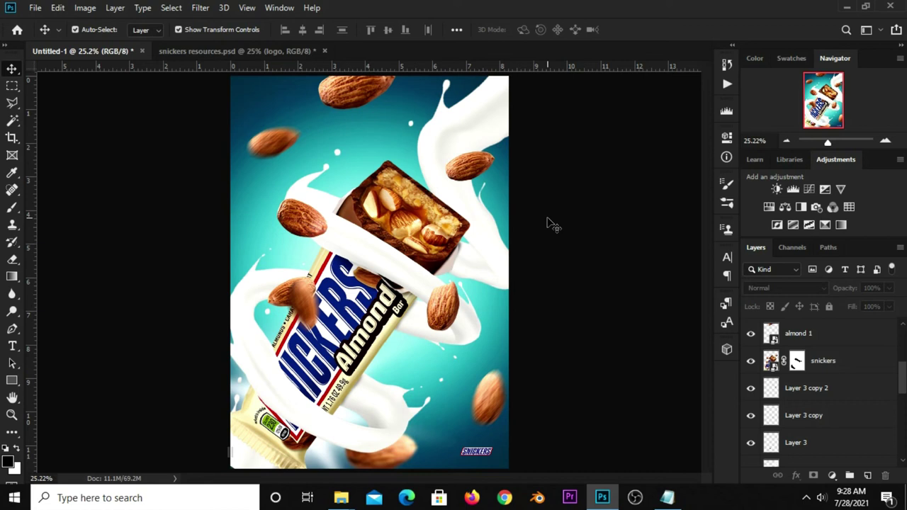
left_click(264, 50)
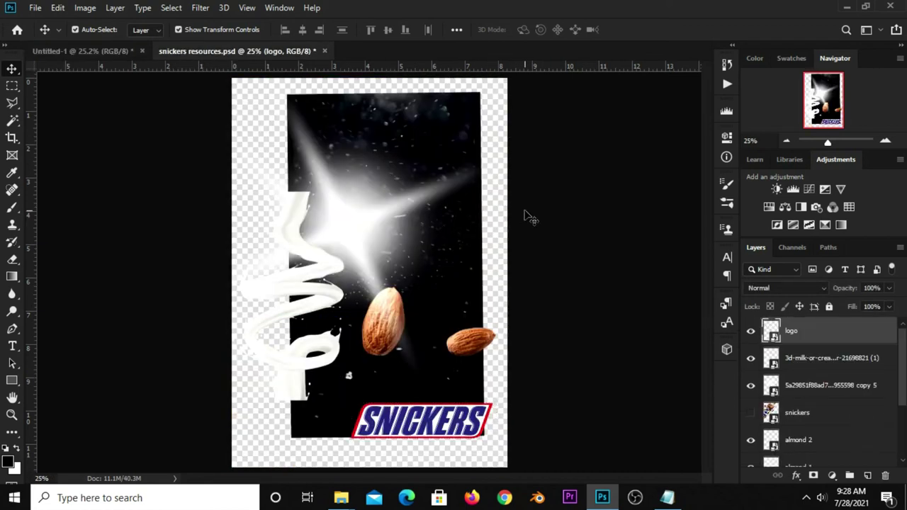
left_click_drag(479, 266, 492, 258)
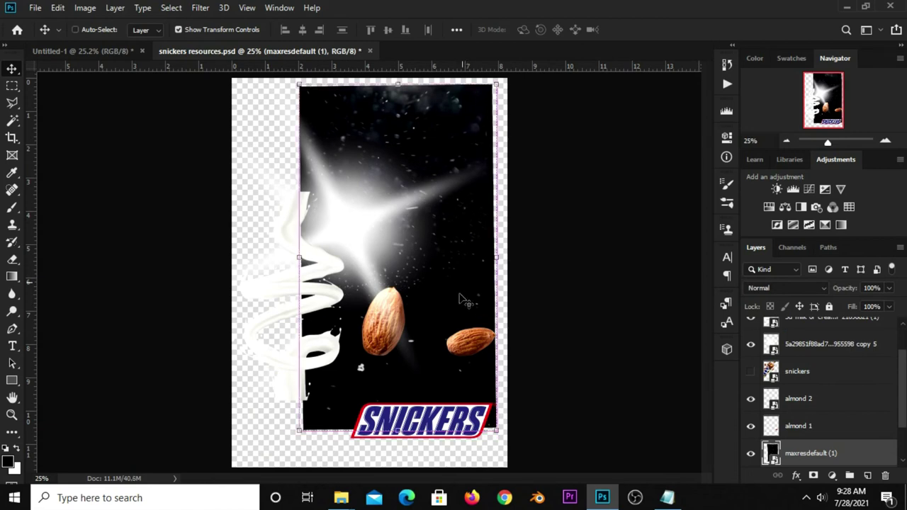
left_click(90, 47)
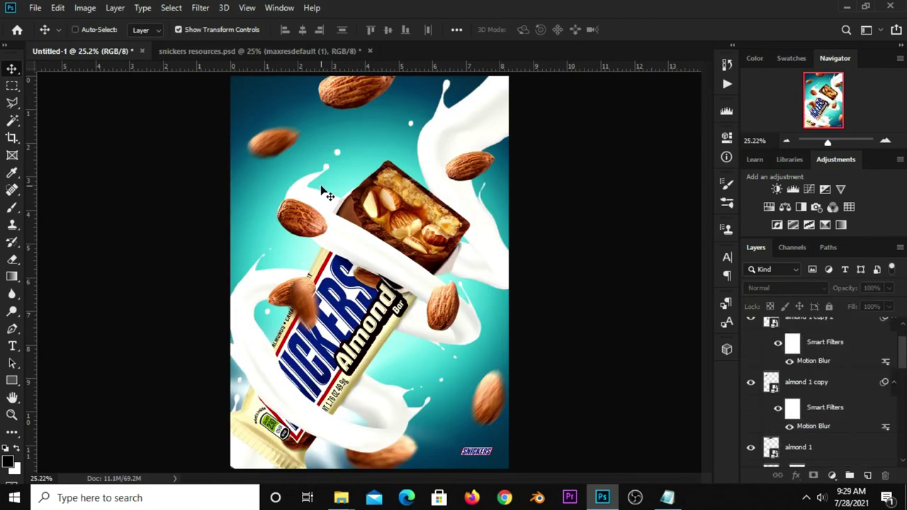
key("ctrl+v")
right_click(792, 332)
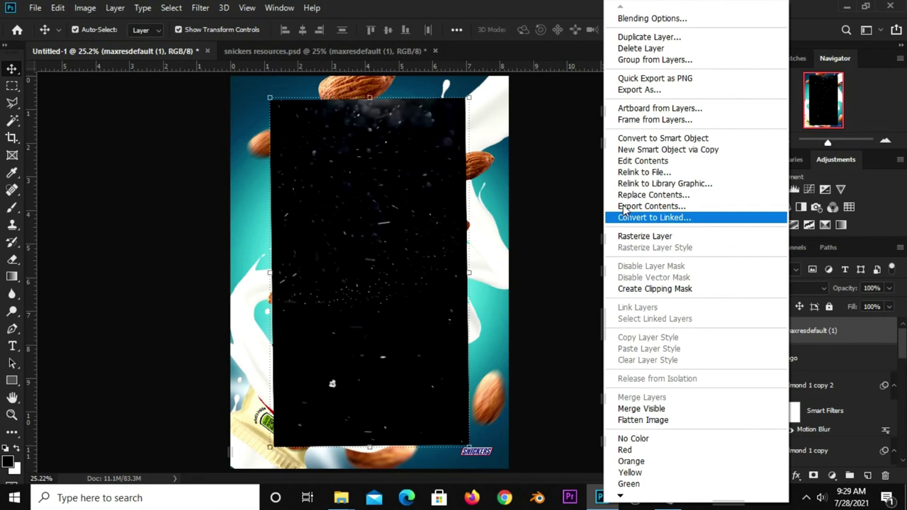
left_click(627, 139)
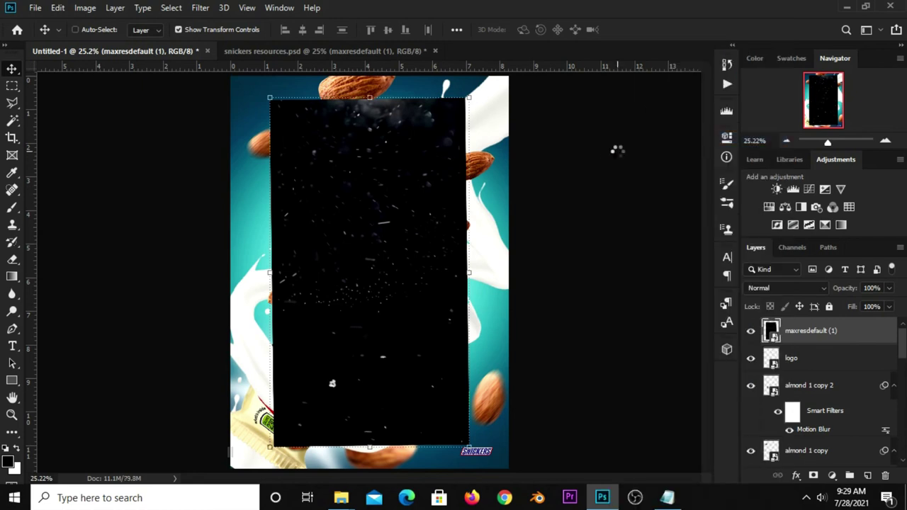
Scale the particle image to cover the entire poster canvas
key("ctrl+t")
key("ctrl+0")
left_click_drag(370, 130, 369, 93)
mouse_move(287, 283)
left_mouse_down()
mouse_move(266, 305)
mouse_move(239, 291)
left_mouse_up()
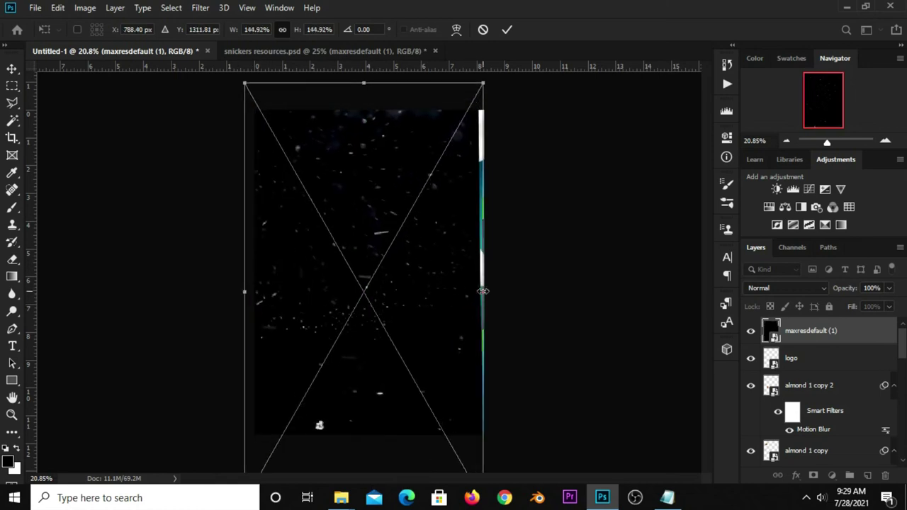
left_click_drag(482, 290, 500, 290)
left_click(506, 29)
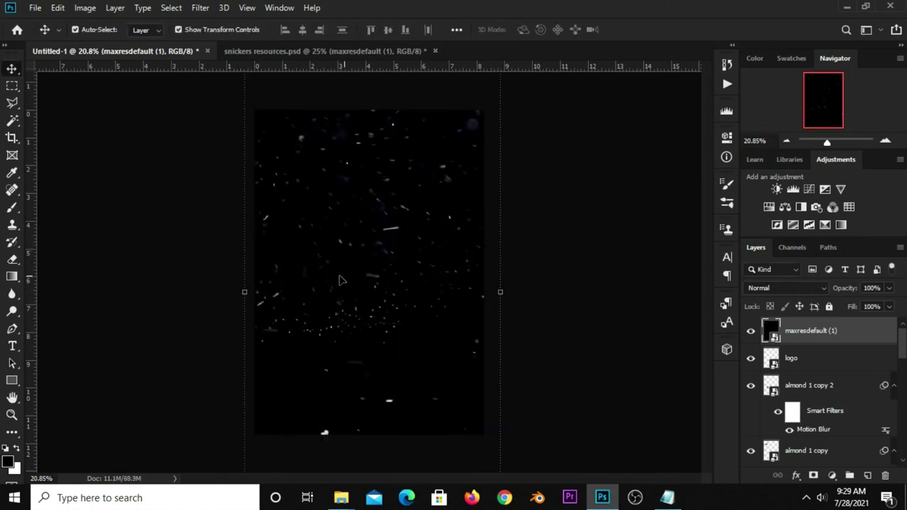
Set the maxresdefault (1) layer's blend mode to Screen and make it visible
left_click(765, 287)
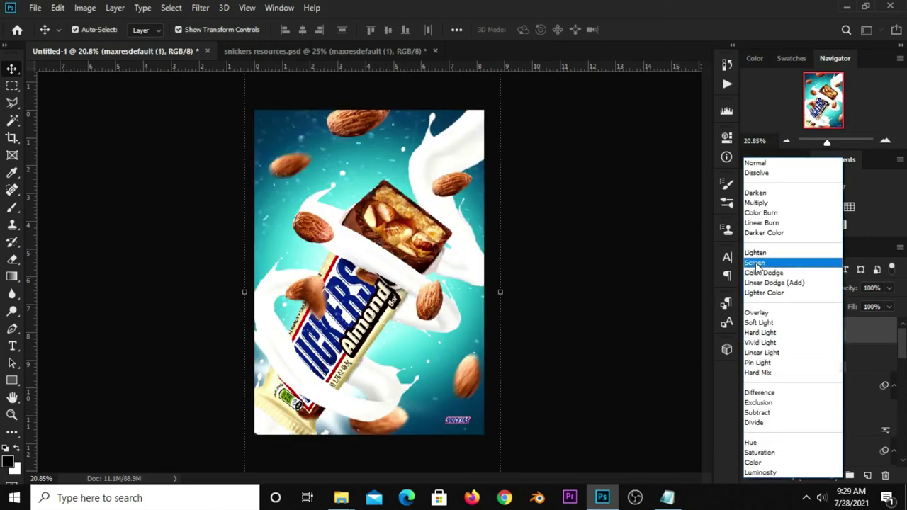
left_click(762, 268)
left_click(617, 276)
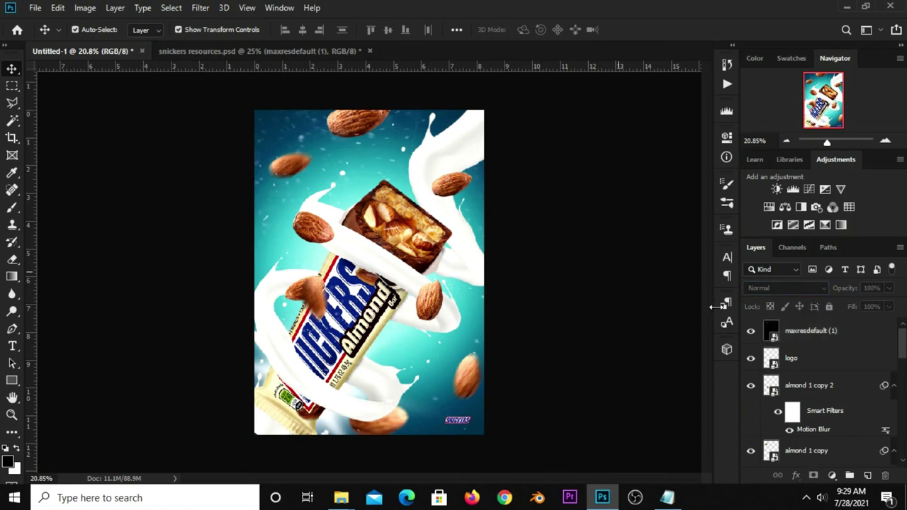
left_click(750, 331)
key("ctrl+plus")
left_click(804, 335)
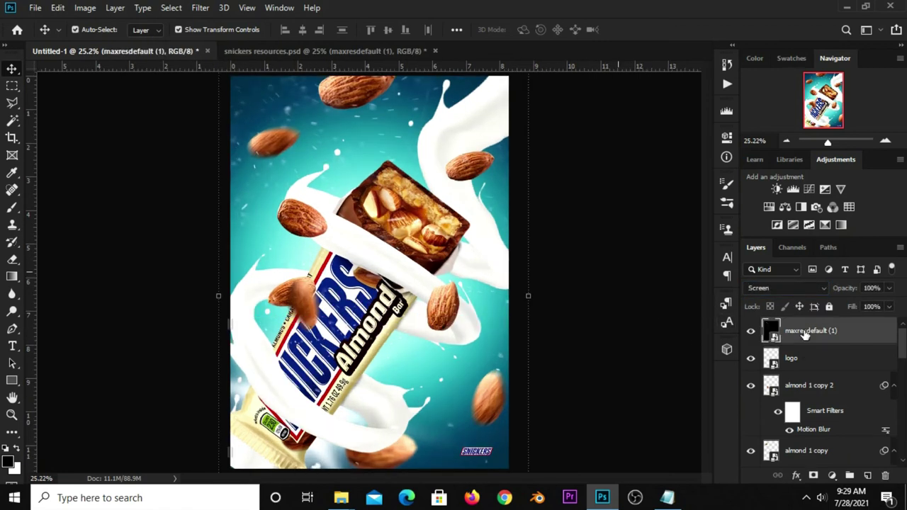
left_click(832, 476)
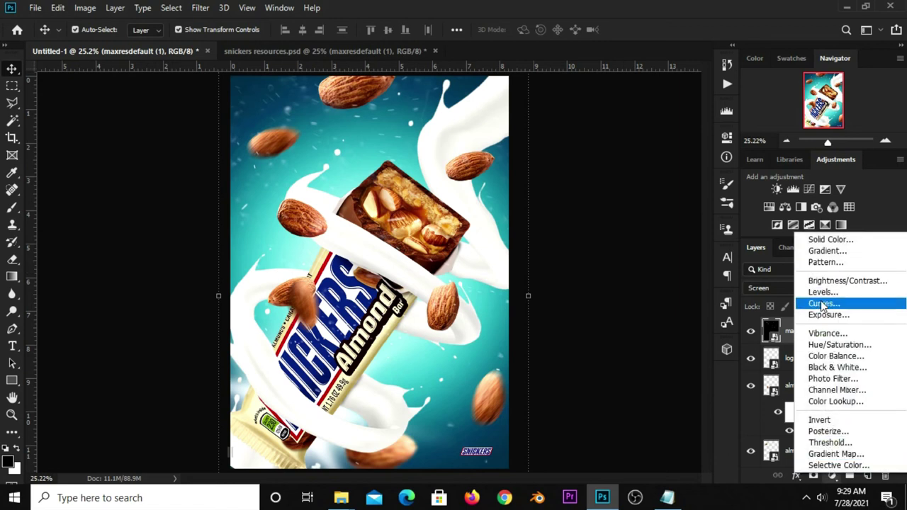
Add a clipped Levels 1 adjustment with input black 41 and output white 205
left_click(823, 293)
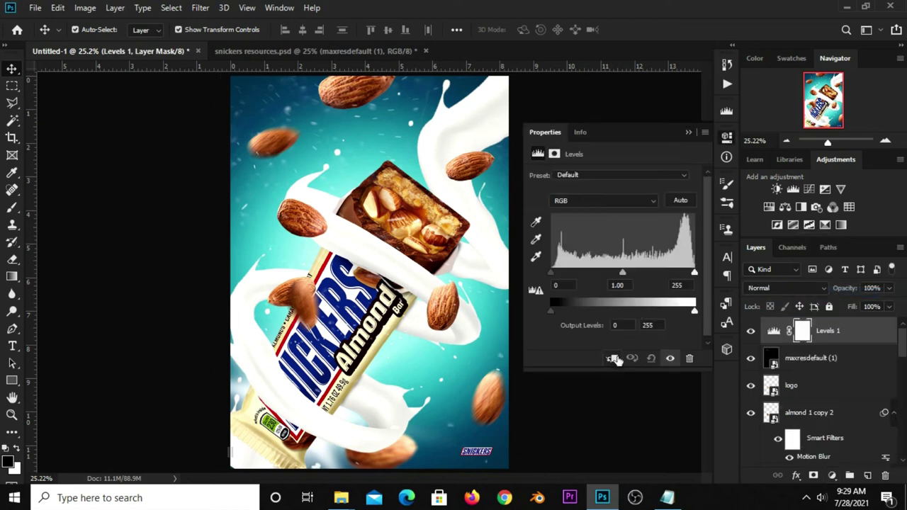
left_click(613, 359)
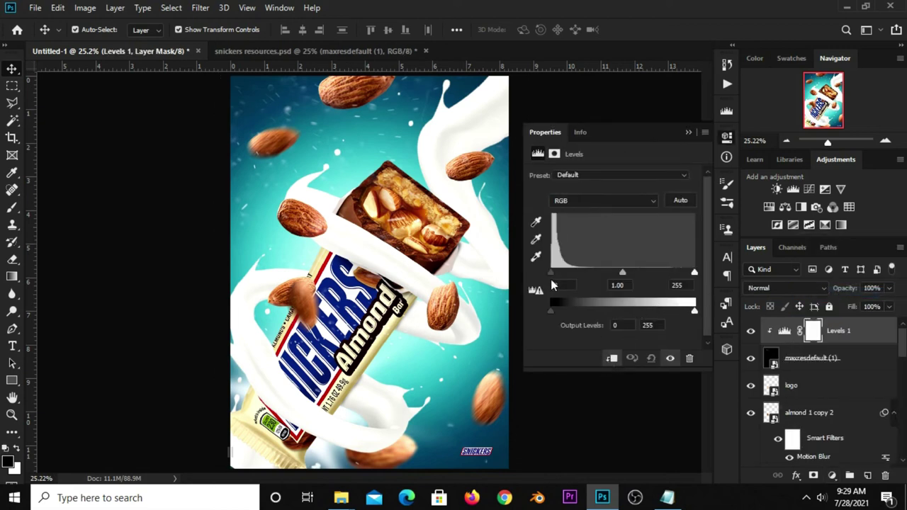
left_click_drag(557, 278, 575, 277)
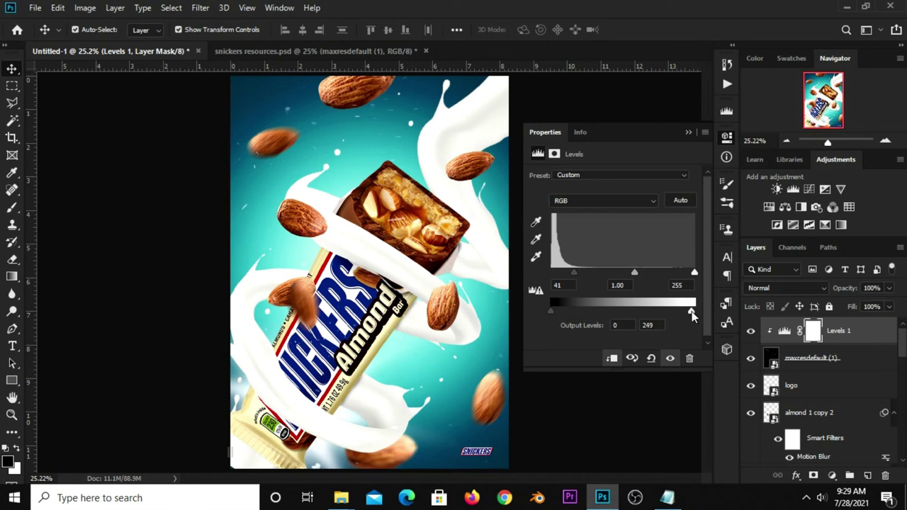
left_click_drag(691, 315, 677, 308)
left_click(685, 132)
left_click(750, 331)
left_click(750, 330)
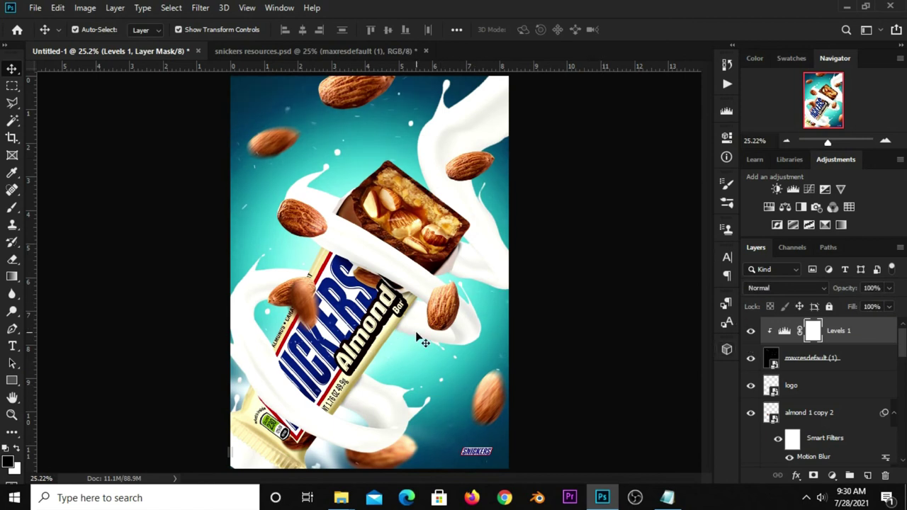
scroll(421, 343, "down", 1)
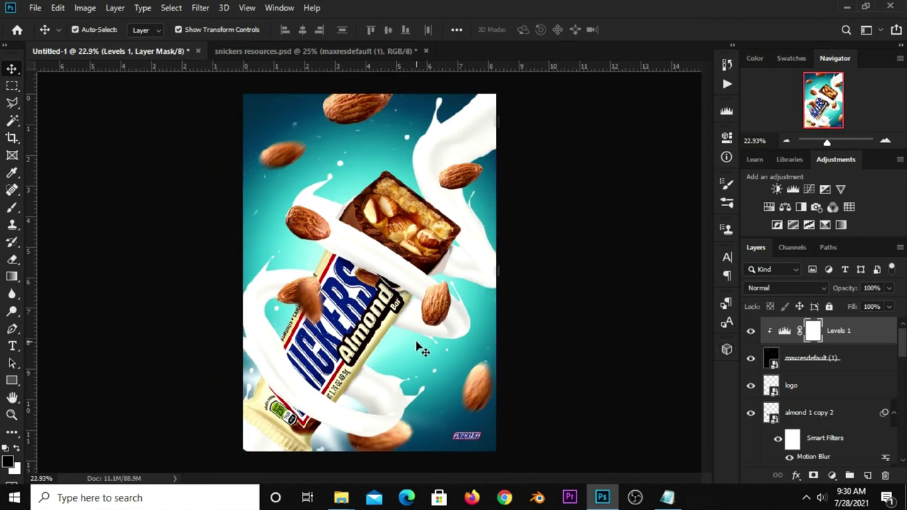
Add an Exposure 1 adjustment layer with Gamma Correction 0.81 and compare it on and off
left_click(829, 474)
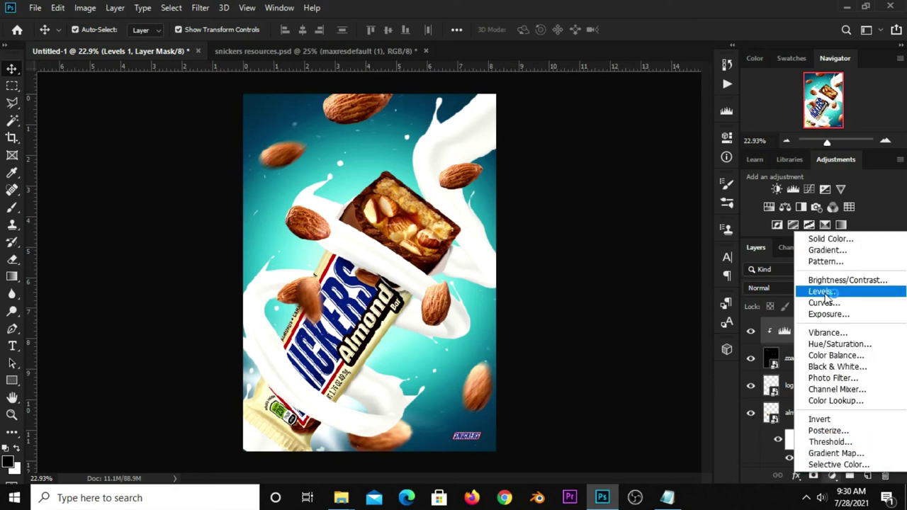
double_click(784, 331)
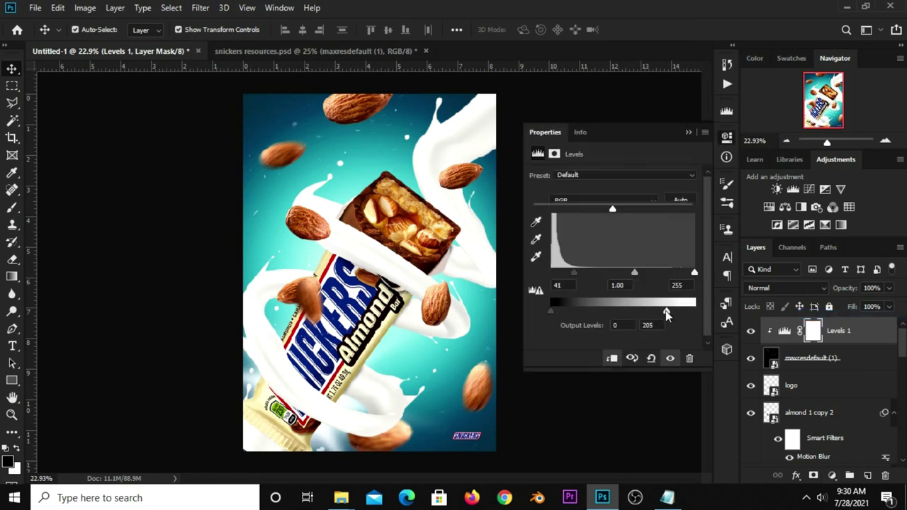
left_click_drag(612, 262, 622, 262)
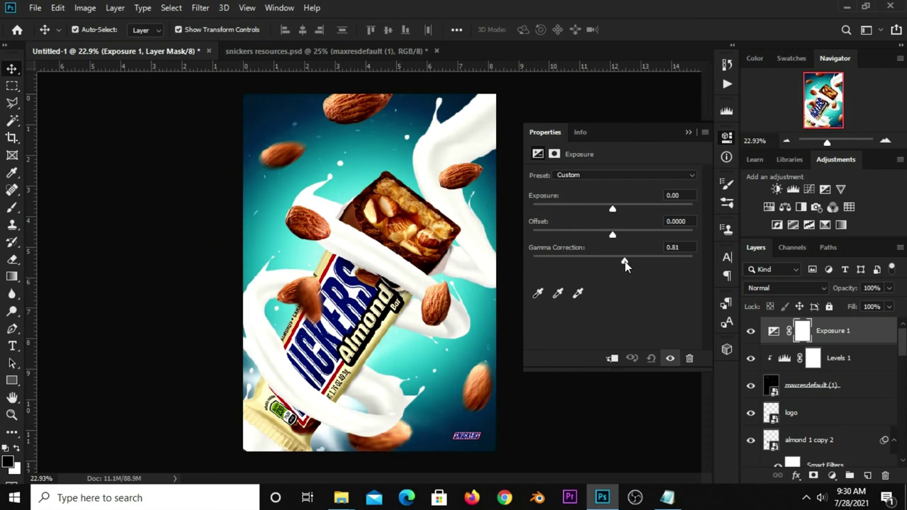
left_click(688, 132)
left_click(750, 330)
left_click(750, 331)
left_click(649, 361)
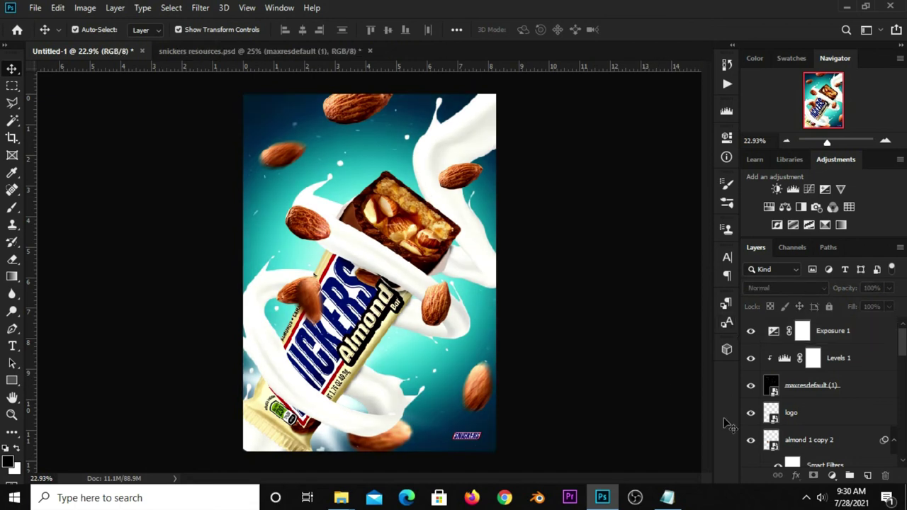
Add Curves 1 with a gentle two-point S-curve and compare it on and off
left_click(832, 475)
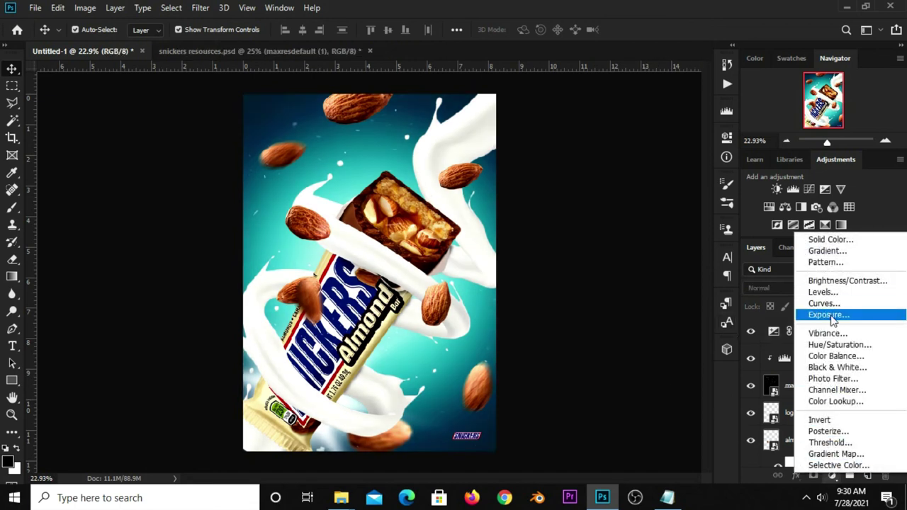
left_click(787, 314)
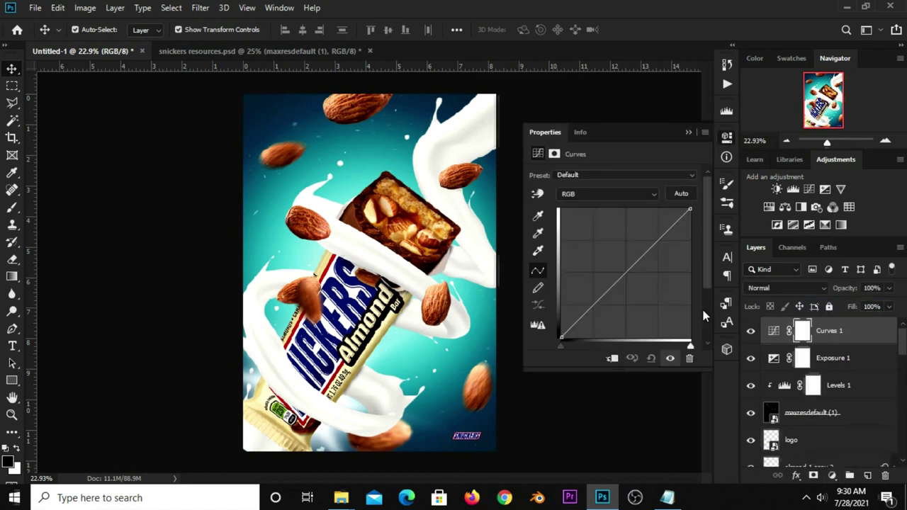
left_click_drag(605, 308, 605, 299)
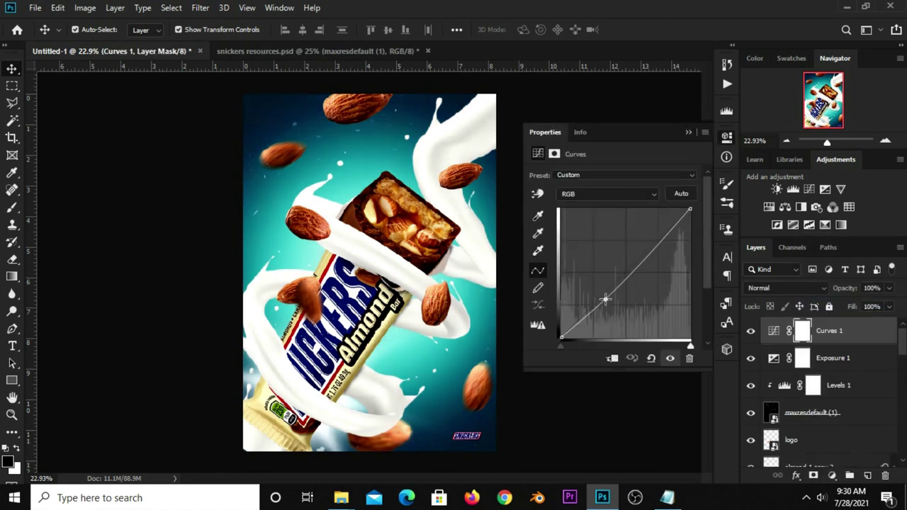
left_click(656, 246)
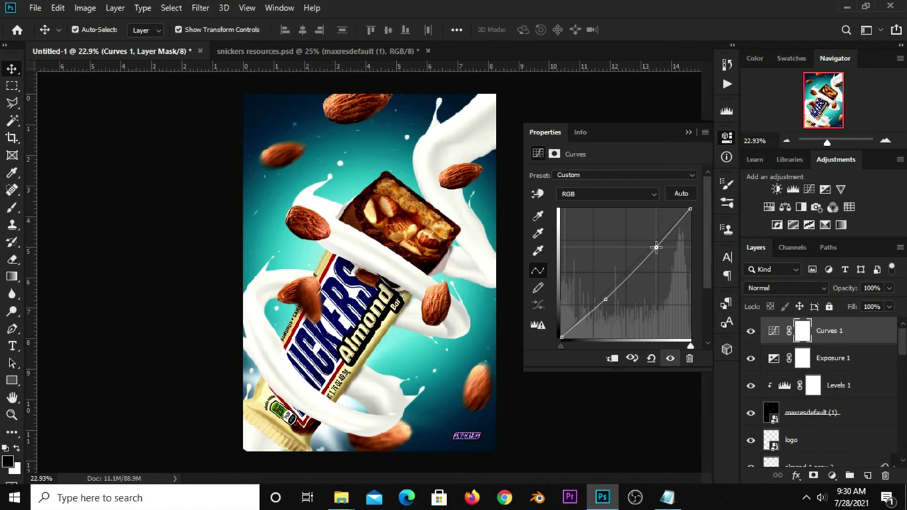
left_click_drag(656, 246, 658, 246)
left_click_drag(657, 246, 653, 247)
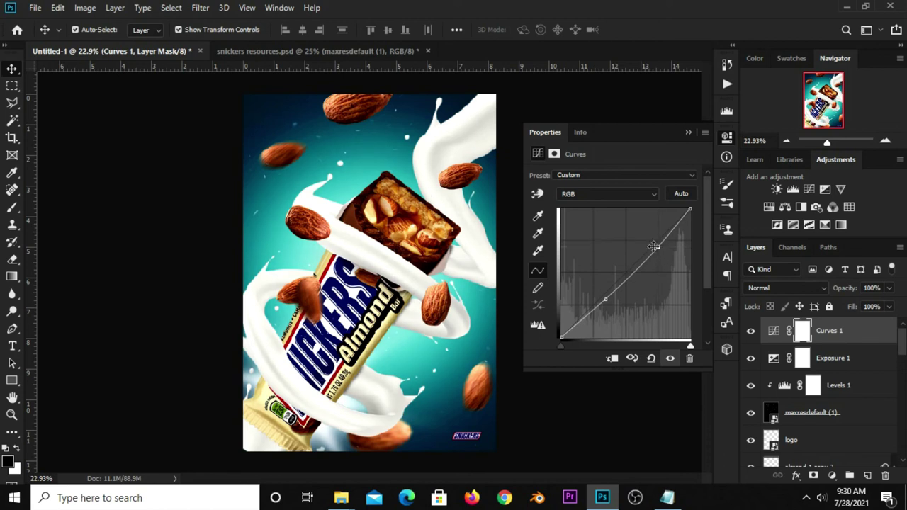
left_click(687, 133)
left_click(751, 331)
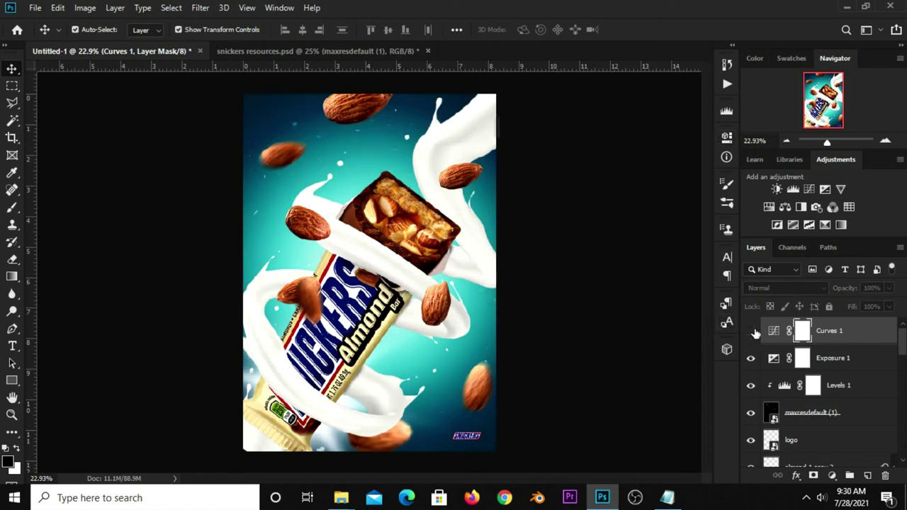
left_click(751, 331)
left_click(581, 273)
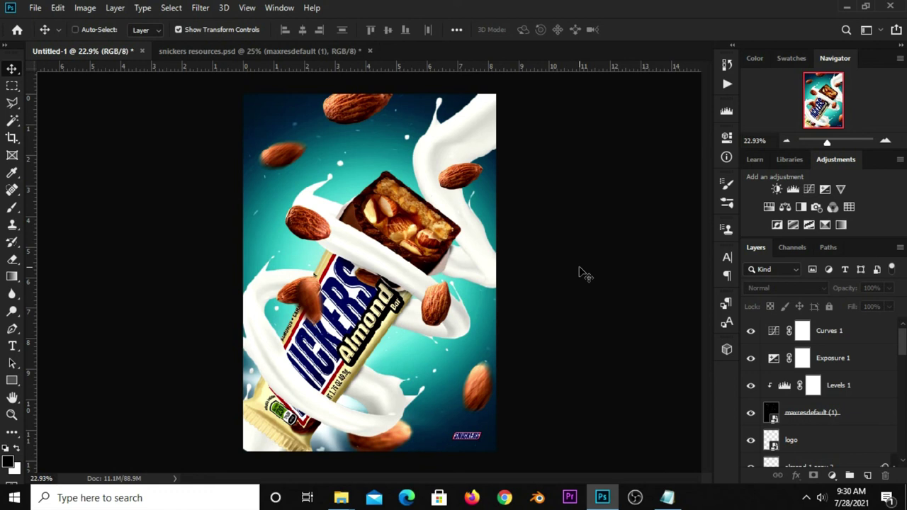
Stamp all visible layers into Layer 4 and open it in the Camera Raw Filter
key("ctrl+alt+shift+e")
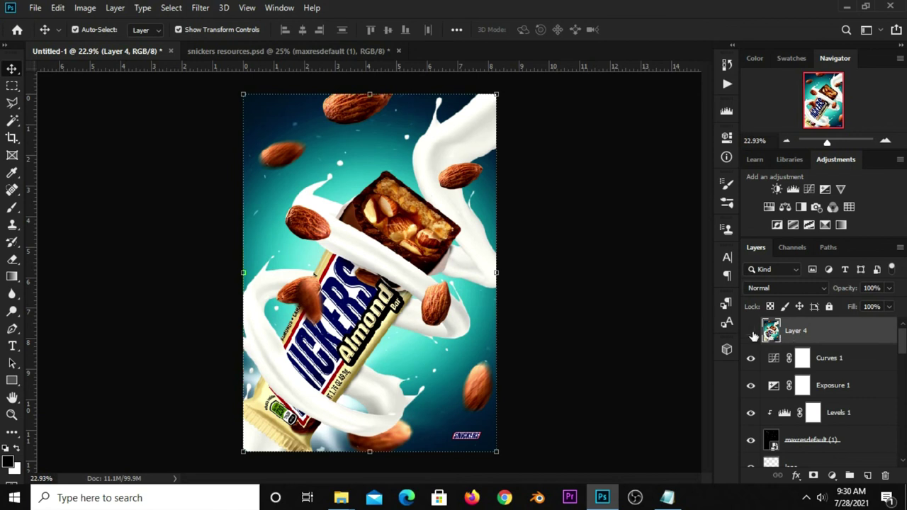
left_click(750, 331)
left_click(751, 331)
left_click(200, 8)
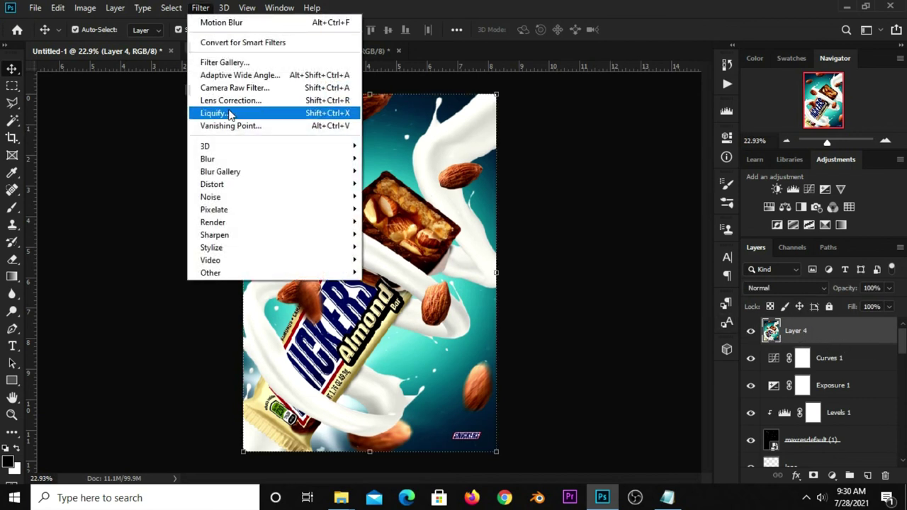
left_click(252, 88)
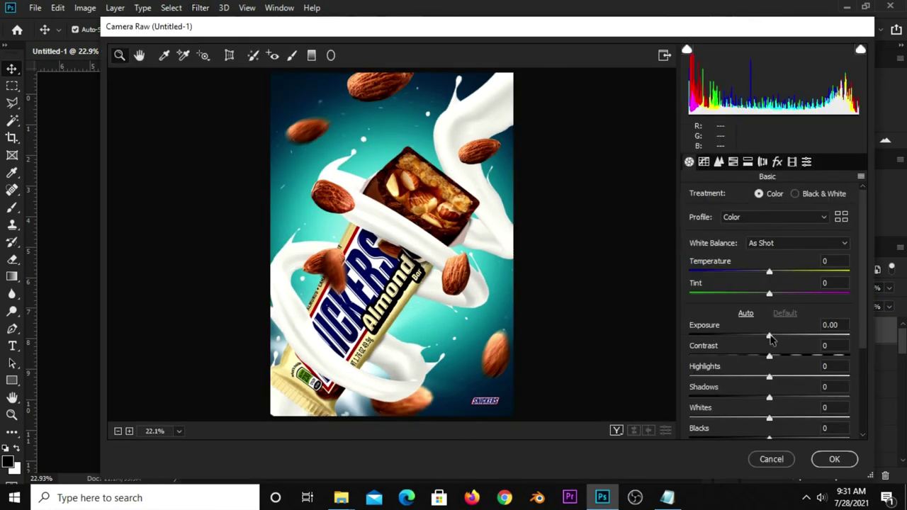
Set Exposure -0.25, Contrast +18, Highlights +22, Shadows +4, Whites +4 and Blacks -6
left_click_drag(771, 339, 785, 362)
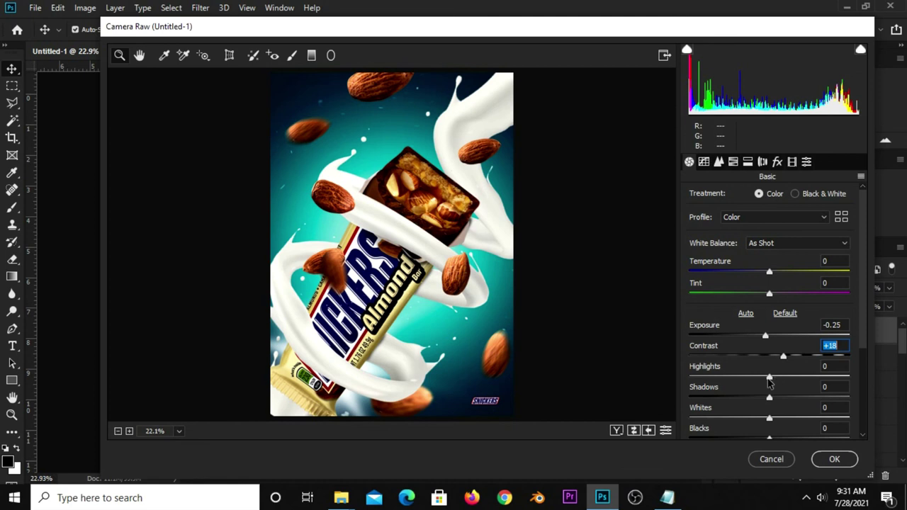
mouse_move(769, 377)
left_mouse_down()
mouse_move(789, 383)
mouse_move(777, 402)
left_mouse_up()
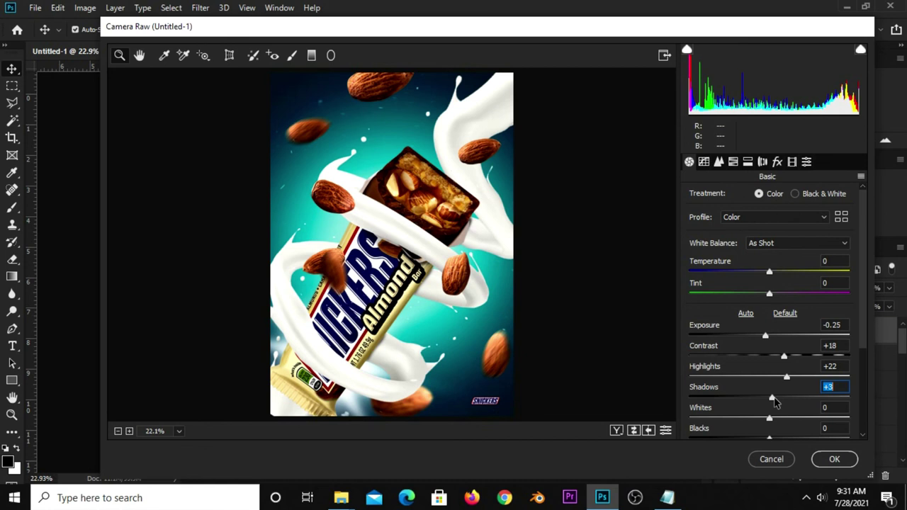
left_click_drag(777, 402, 776, 402)
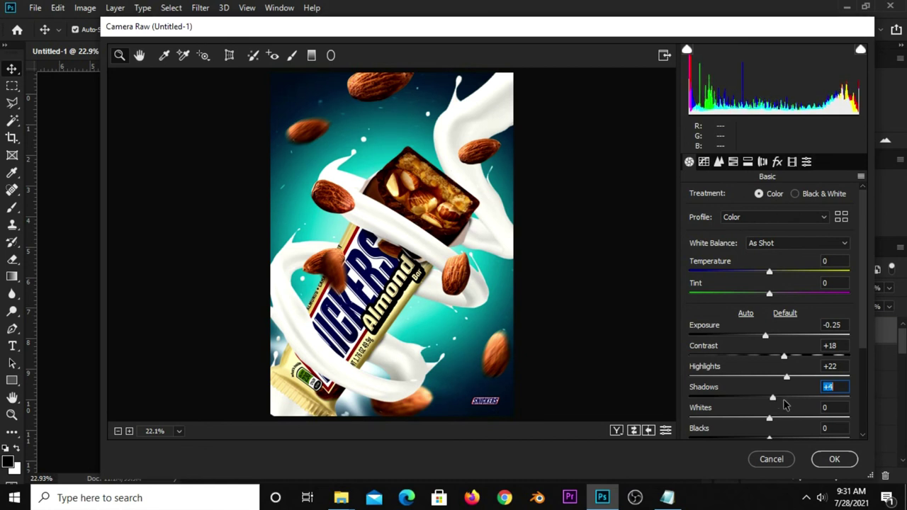
left_click(862, 434)
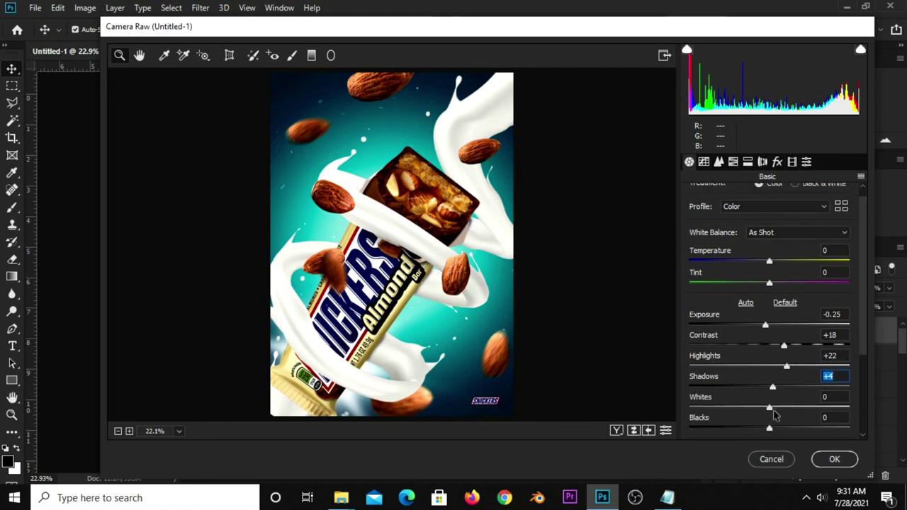
mouse_move(768, 408)
left_mouse_down()
mouse_move(777, 410)
mouse_move(765, 430)
mouse_move(741, 367)
mouse_move(752, 371)
left_mouse_up()
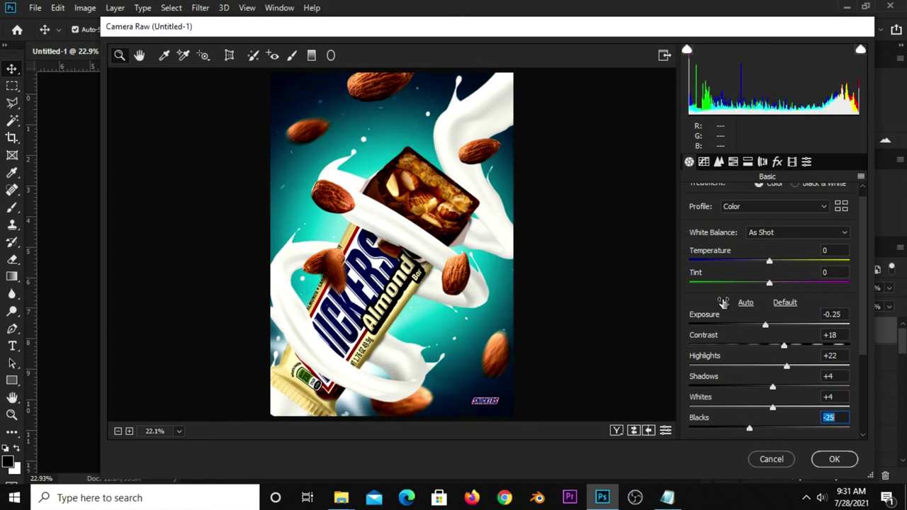
left_click_drag(749, 430, 765, 430)
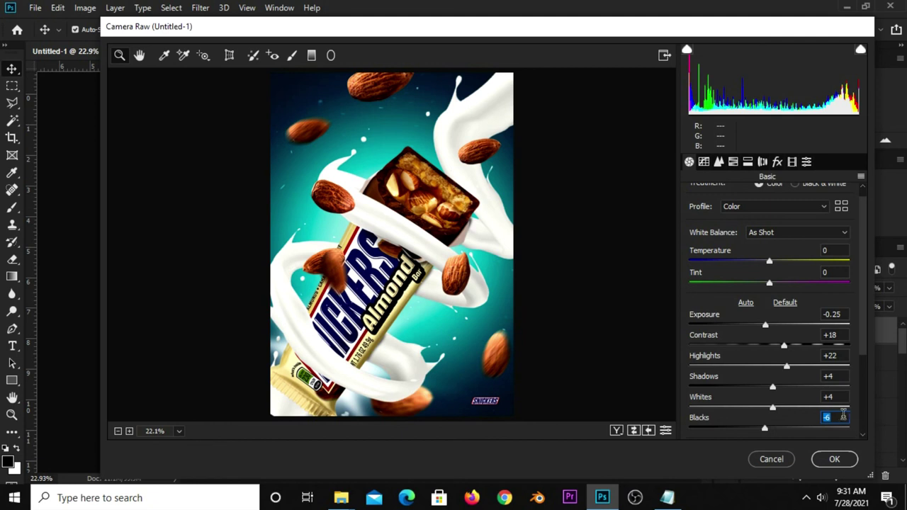
left_click(823, 396)
left_click(824, 376)
left_click(829, 356)
left_click(841, 335)
left_click(832, 315)
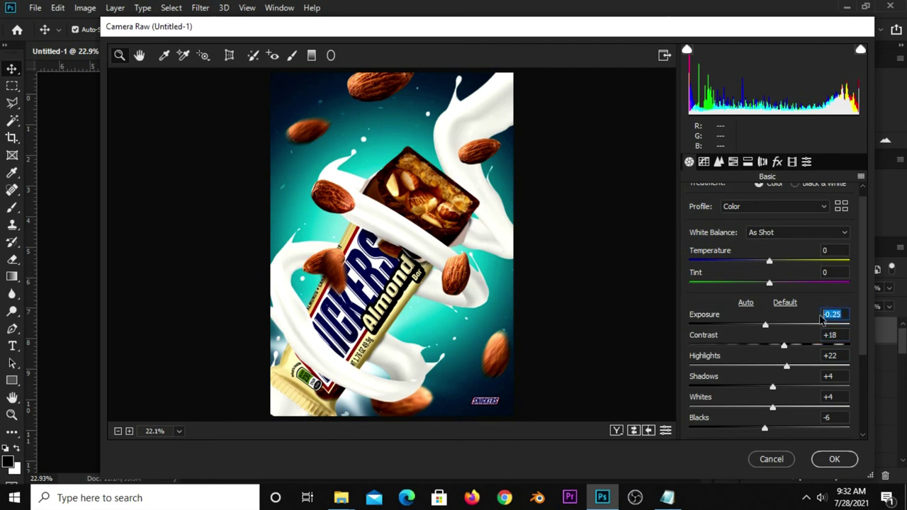
Commit the Camera Raw grade to Layer 4 and inspect the final poster at different zooms
left_click(834, 459)
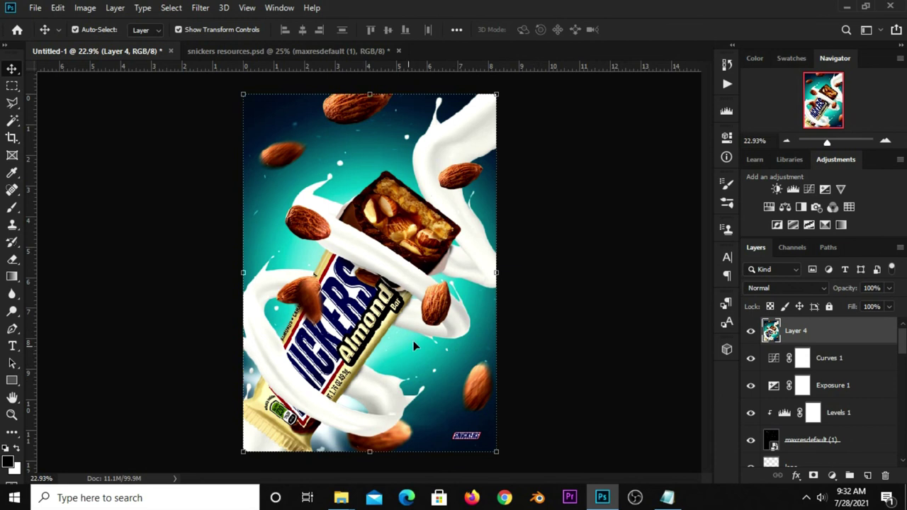
left_click(750, 330)
left_click(750, 331)
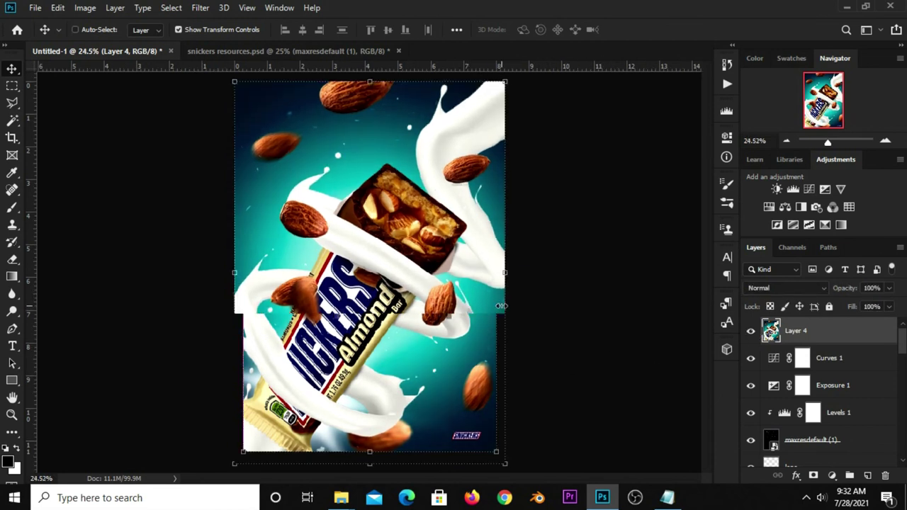
key("ctrl+plus")
key("ctrl+plus")
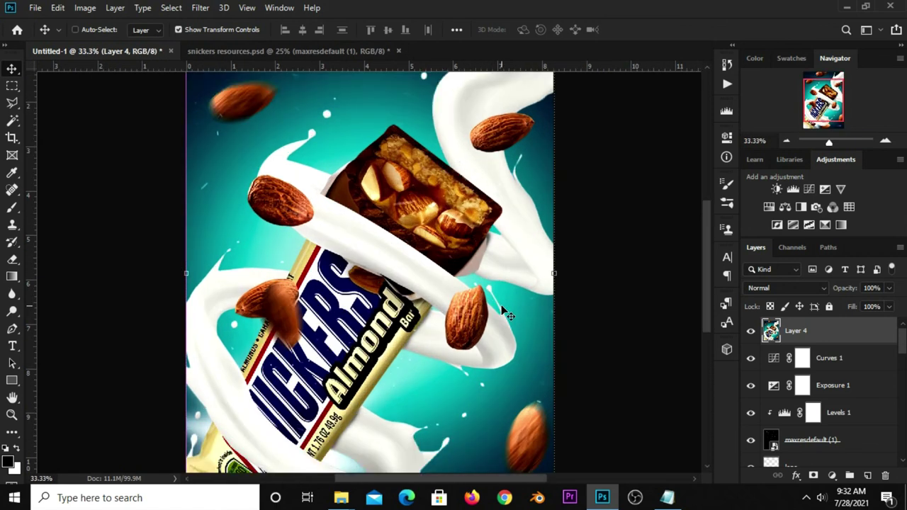
key("ctrl+minus")
key("ctrl+minus")
scroll(510, 313, "up", 2)
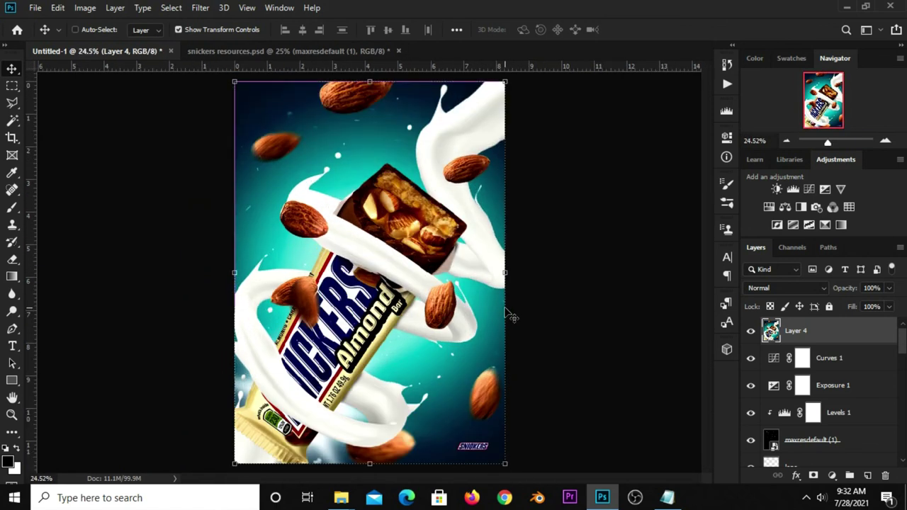
left_click(556, 304, "ctrl")
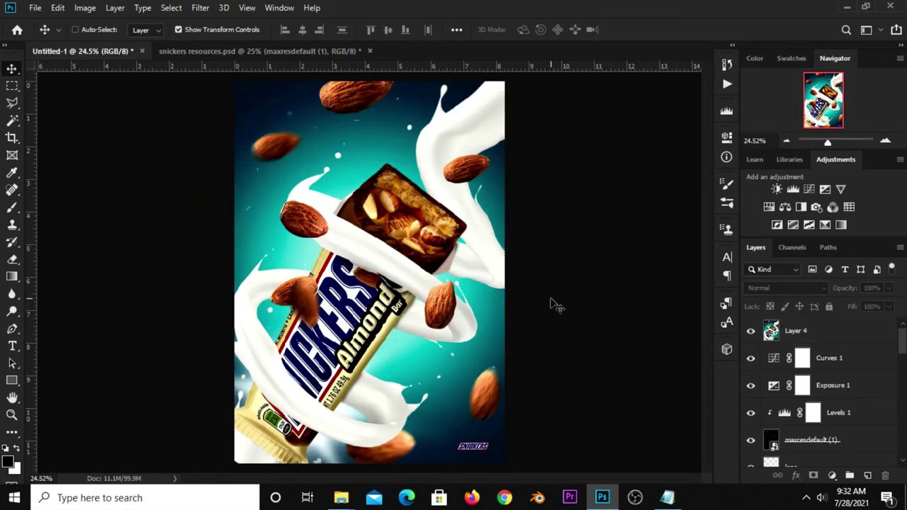